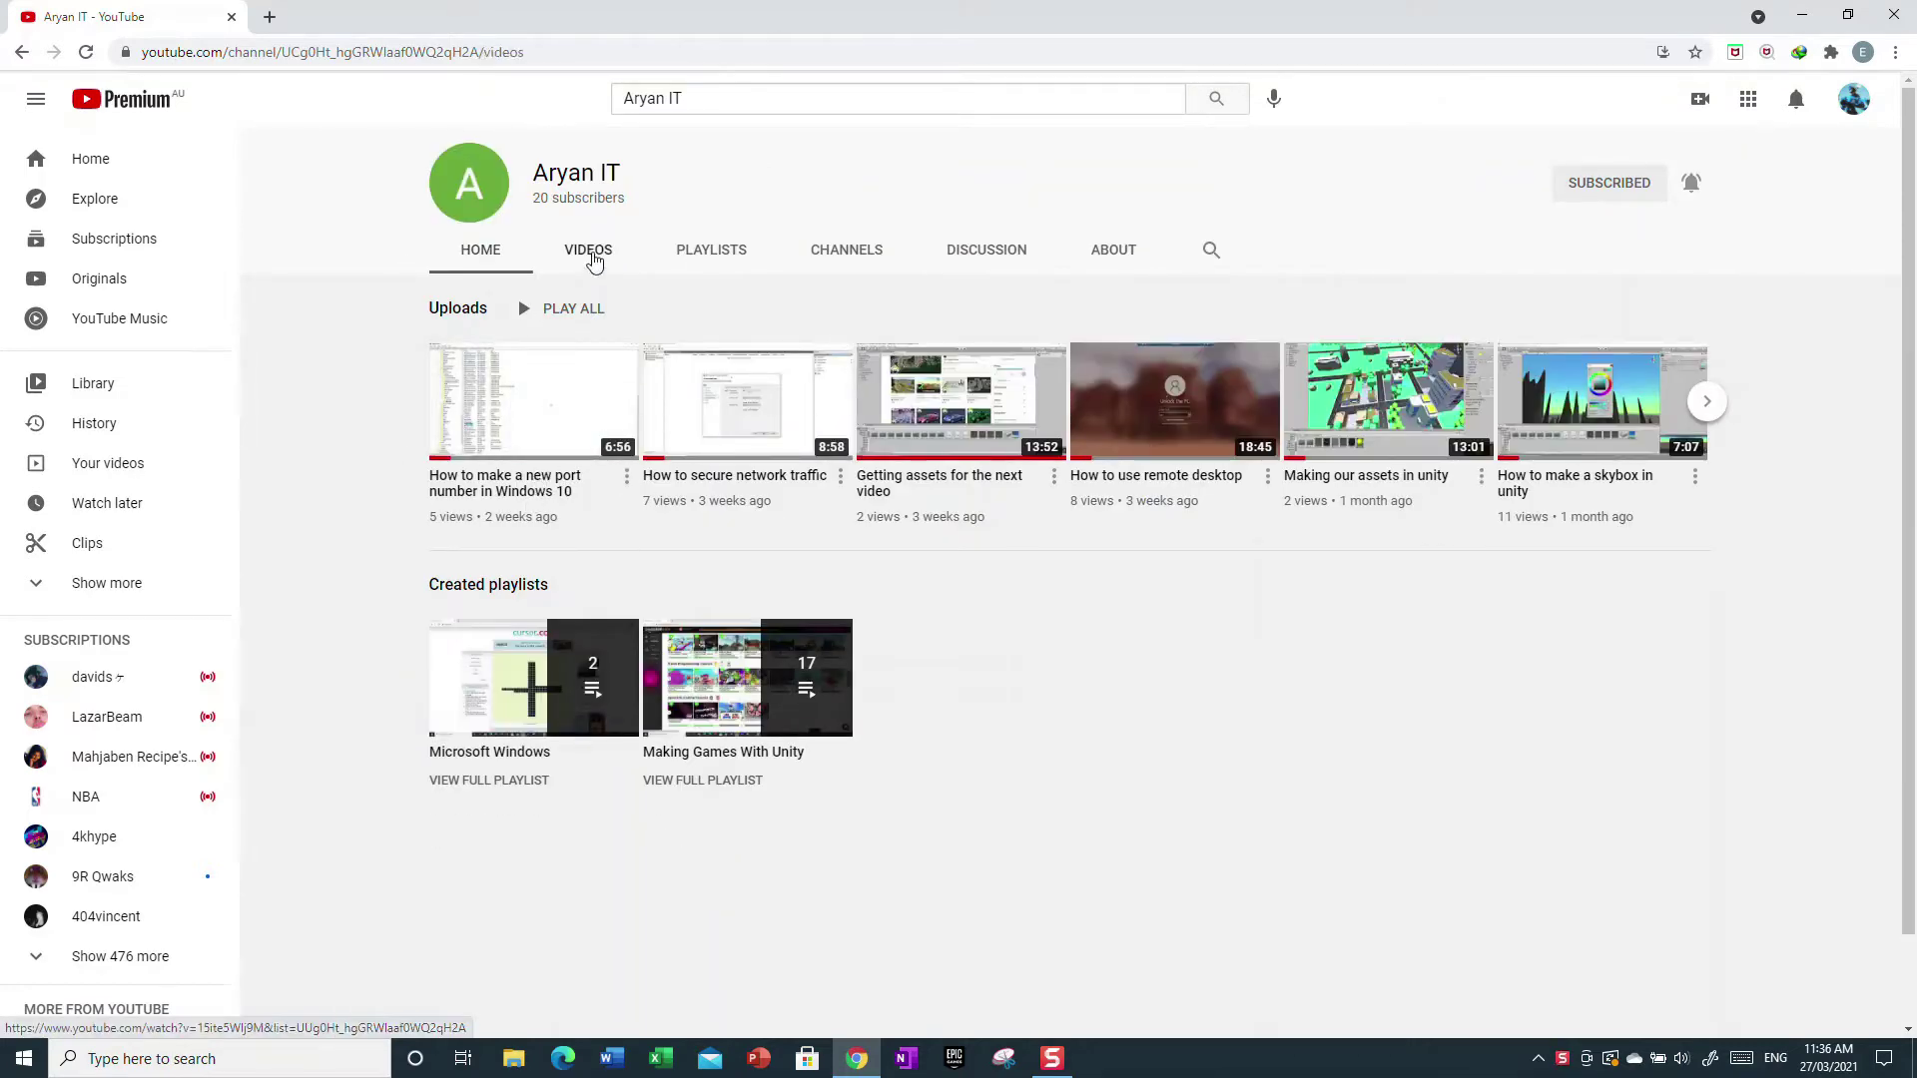
- View the YouTube channel's list of uploaded videos, and close the browser tab
{"action": "left_click", "coordinate": [590, 252]}
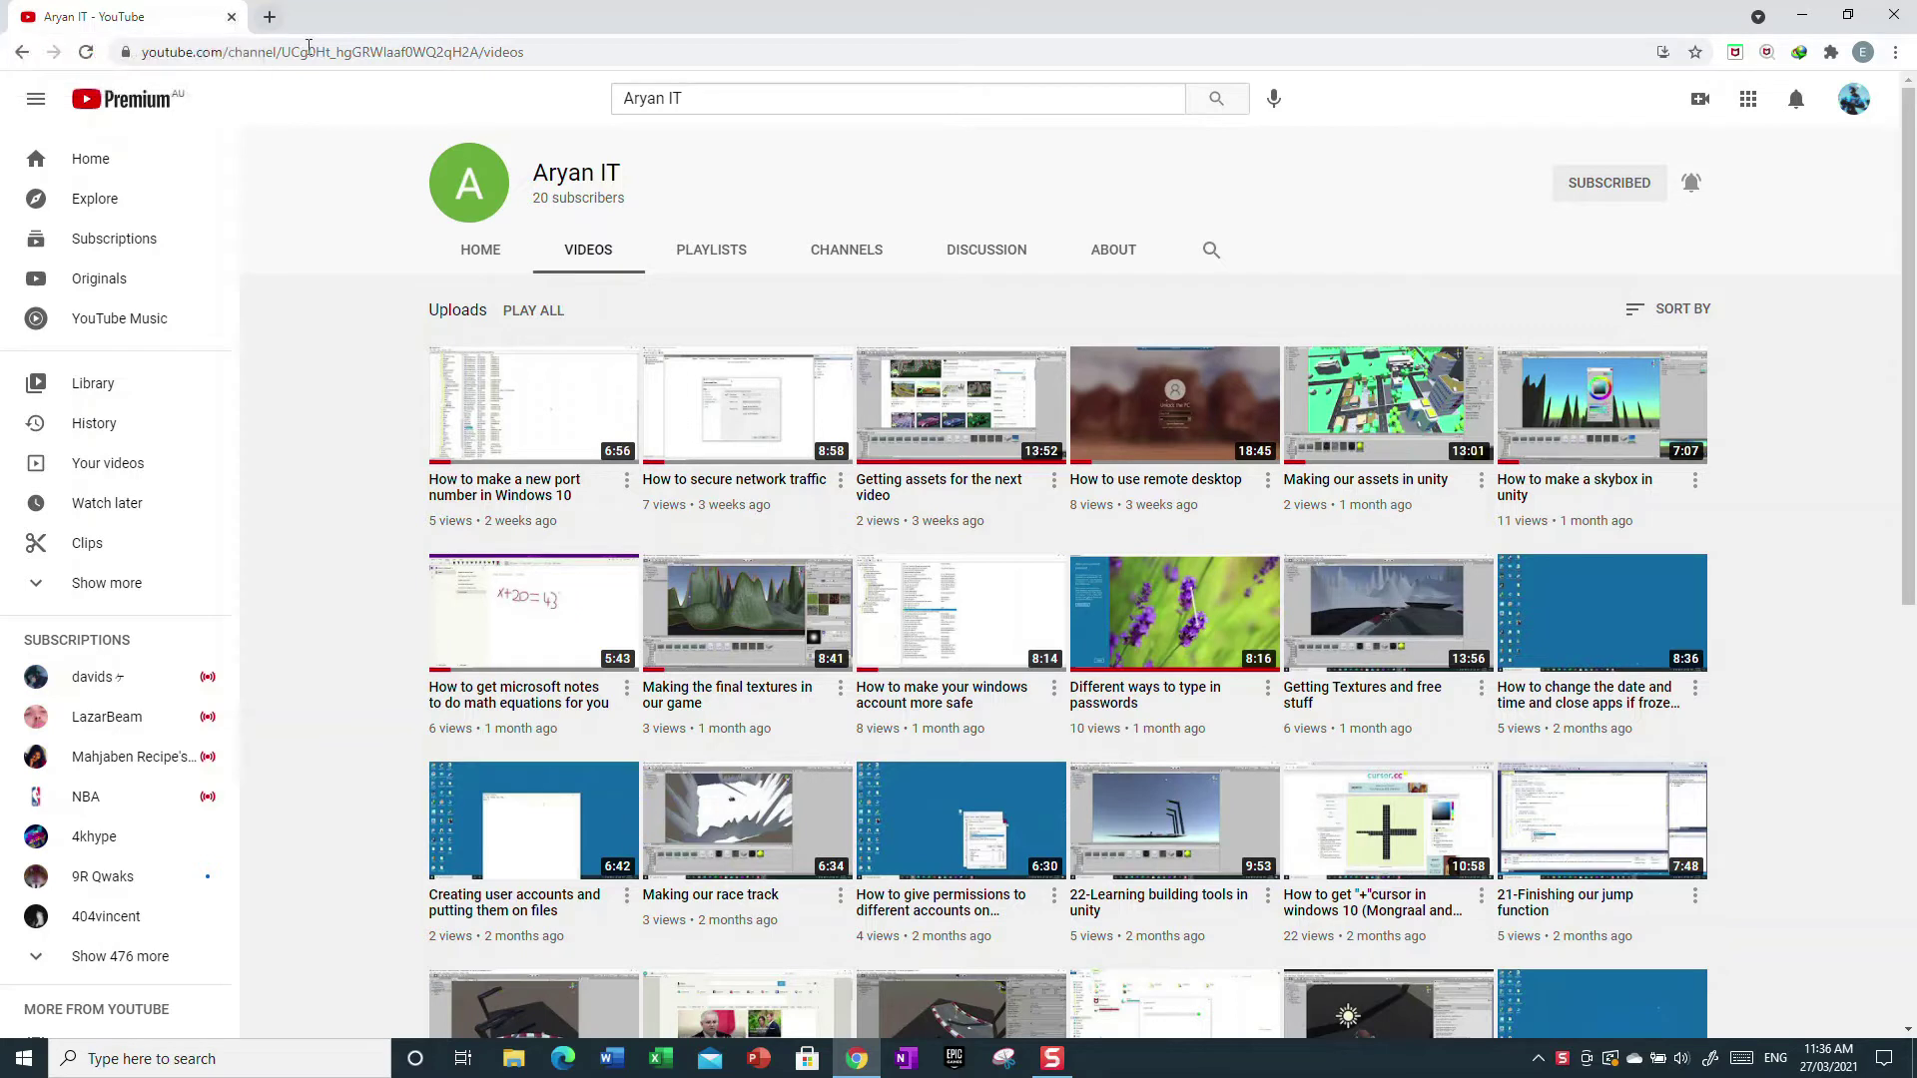
{"action": "mouse_move", "coordinate": [533, 431]}
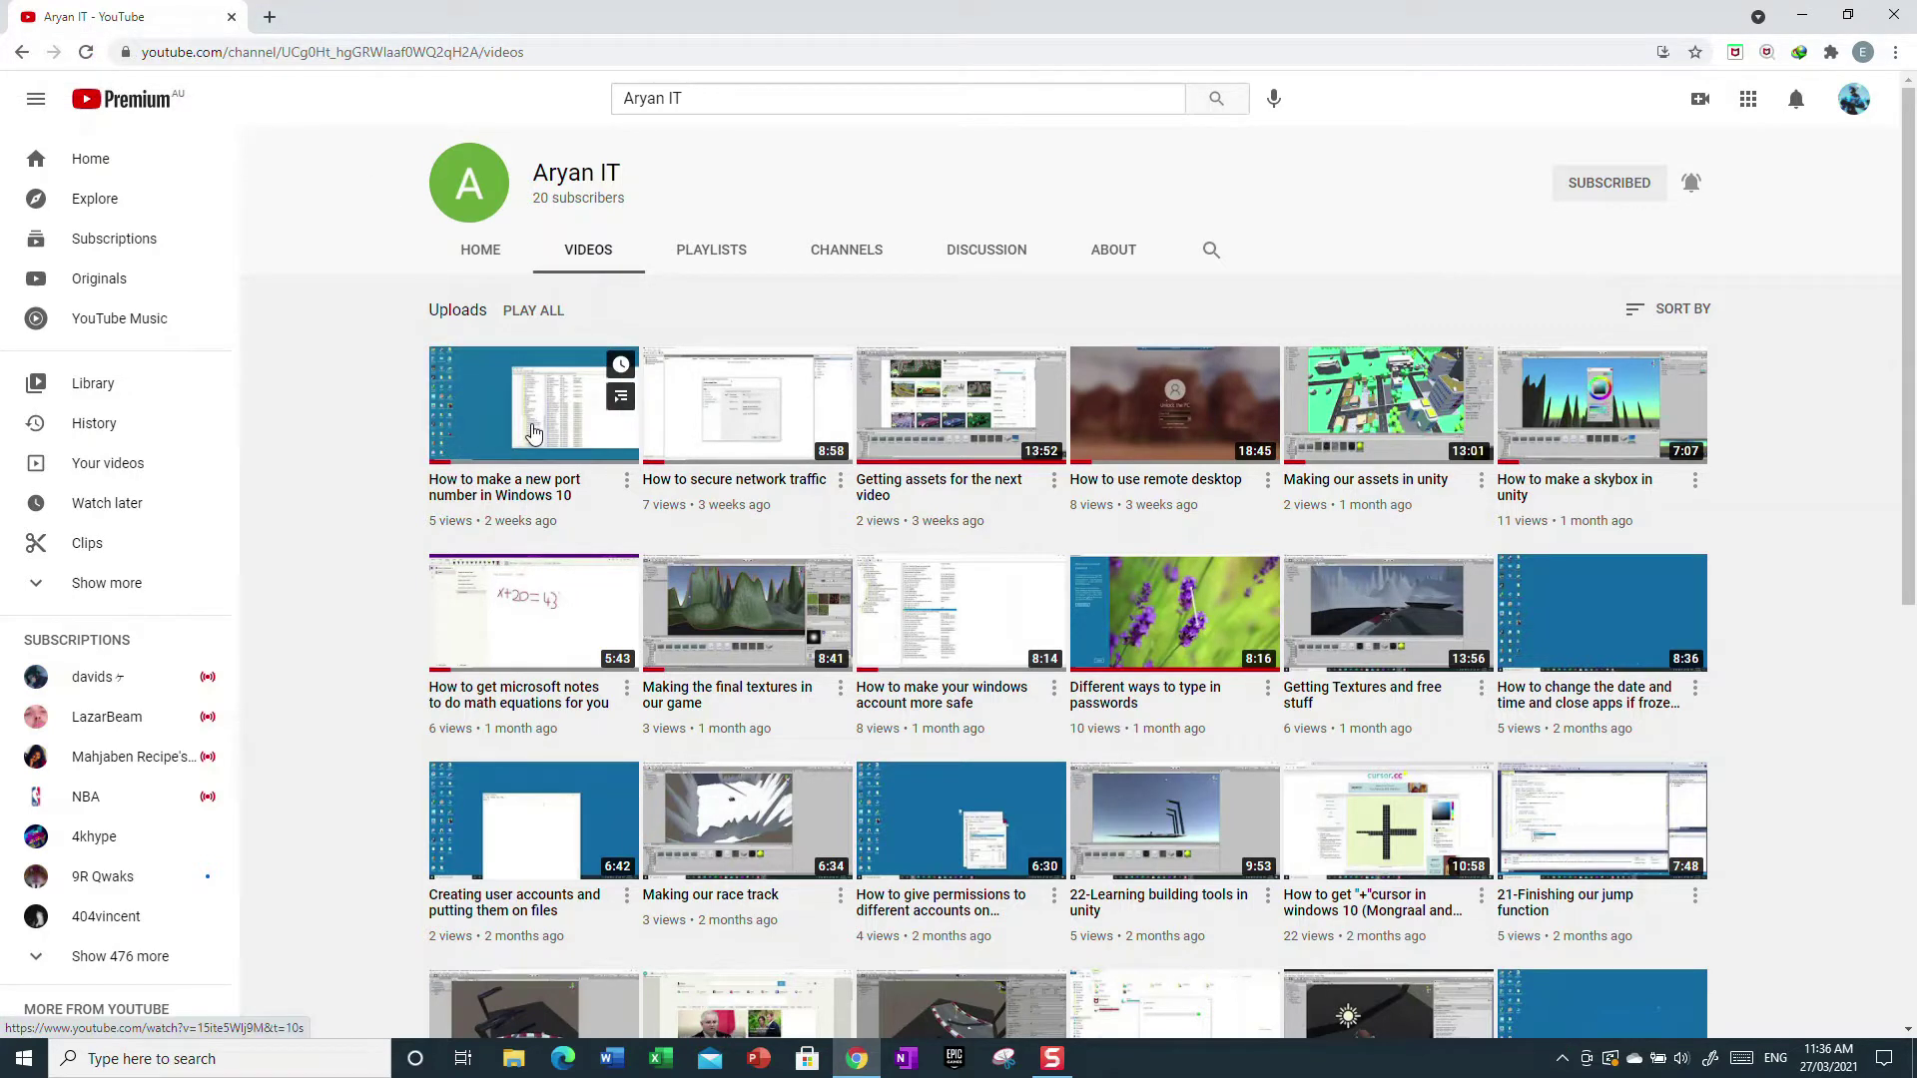
{"action": "mouse_move", "coordinate": [484, 455]}
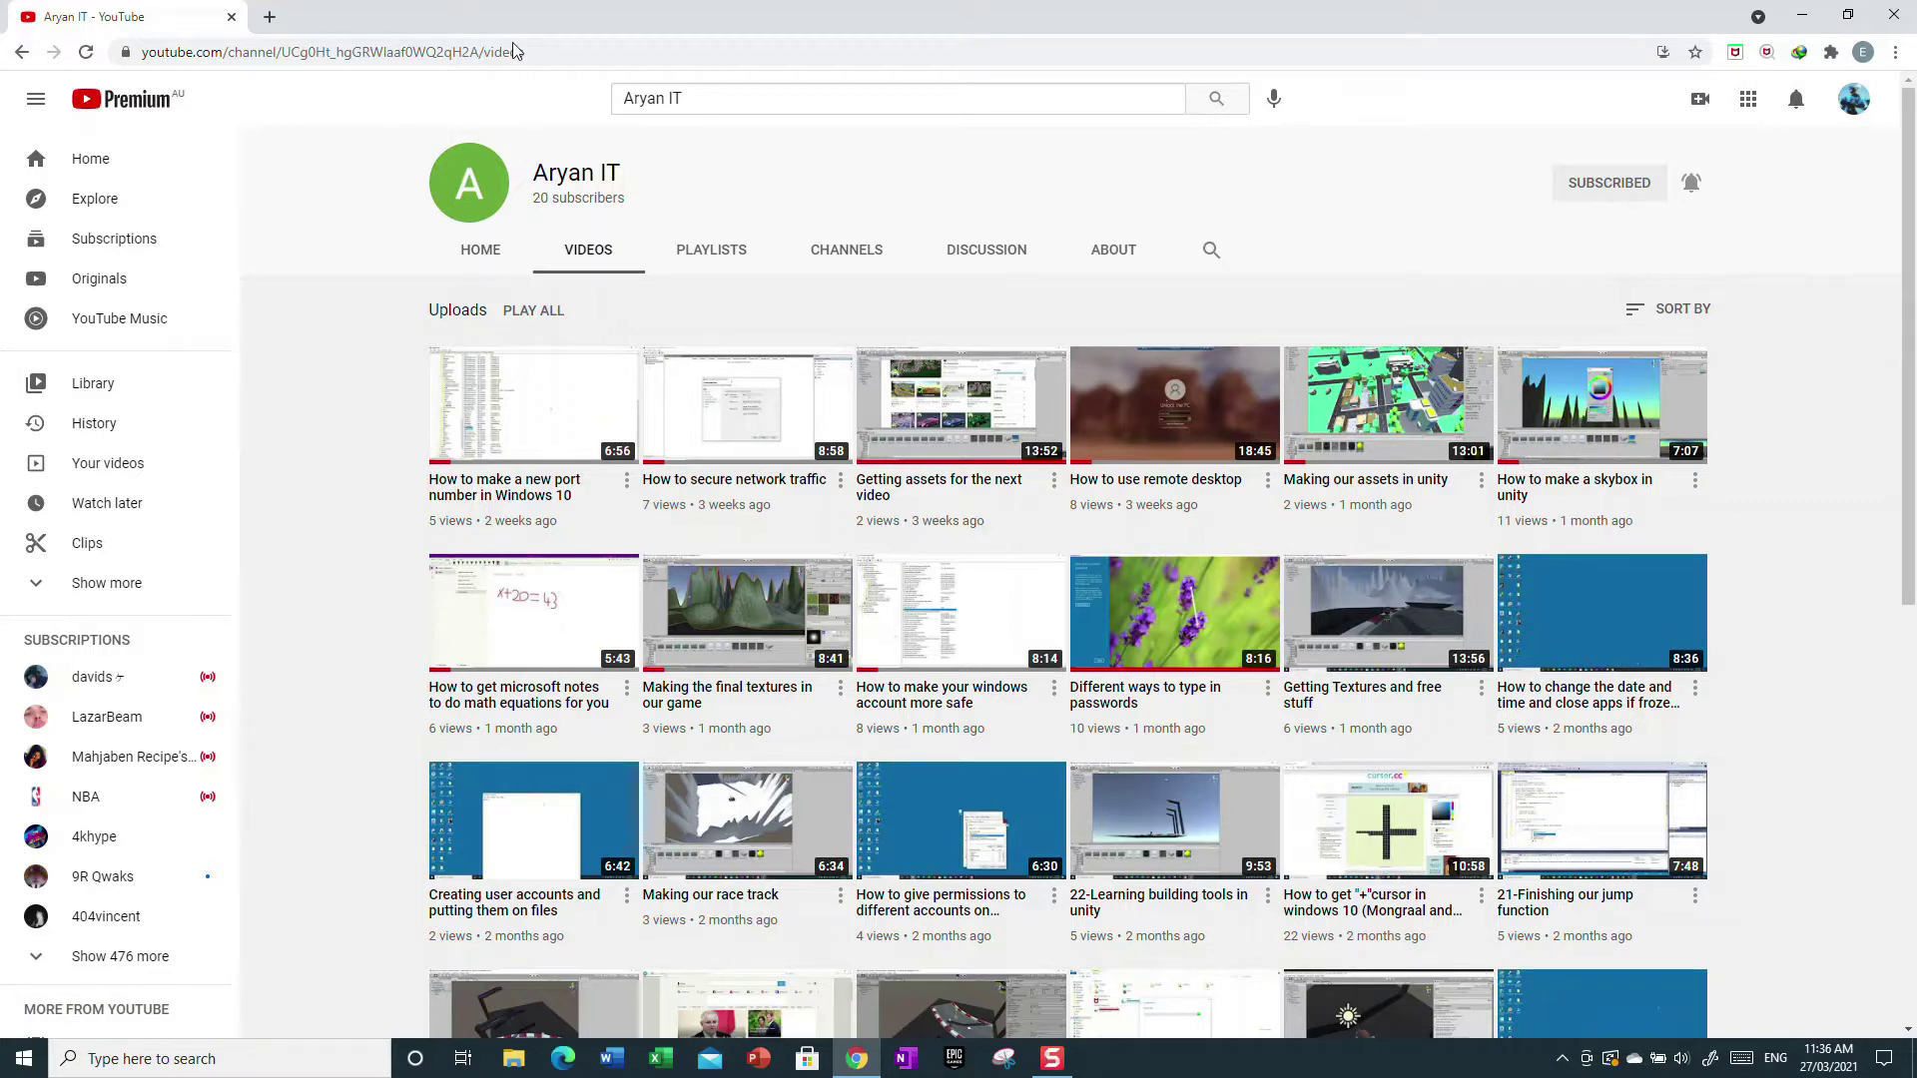
{"action": "left_click", "coordinate": [231, 18]}
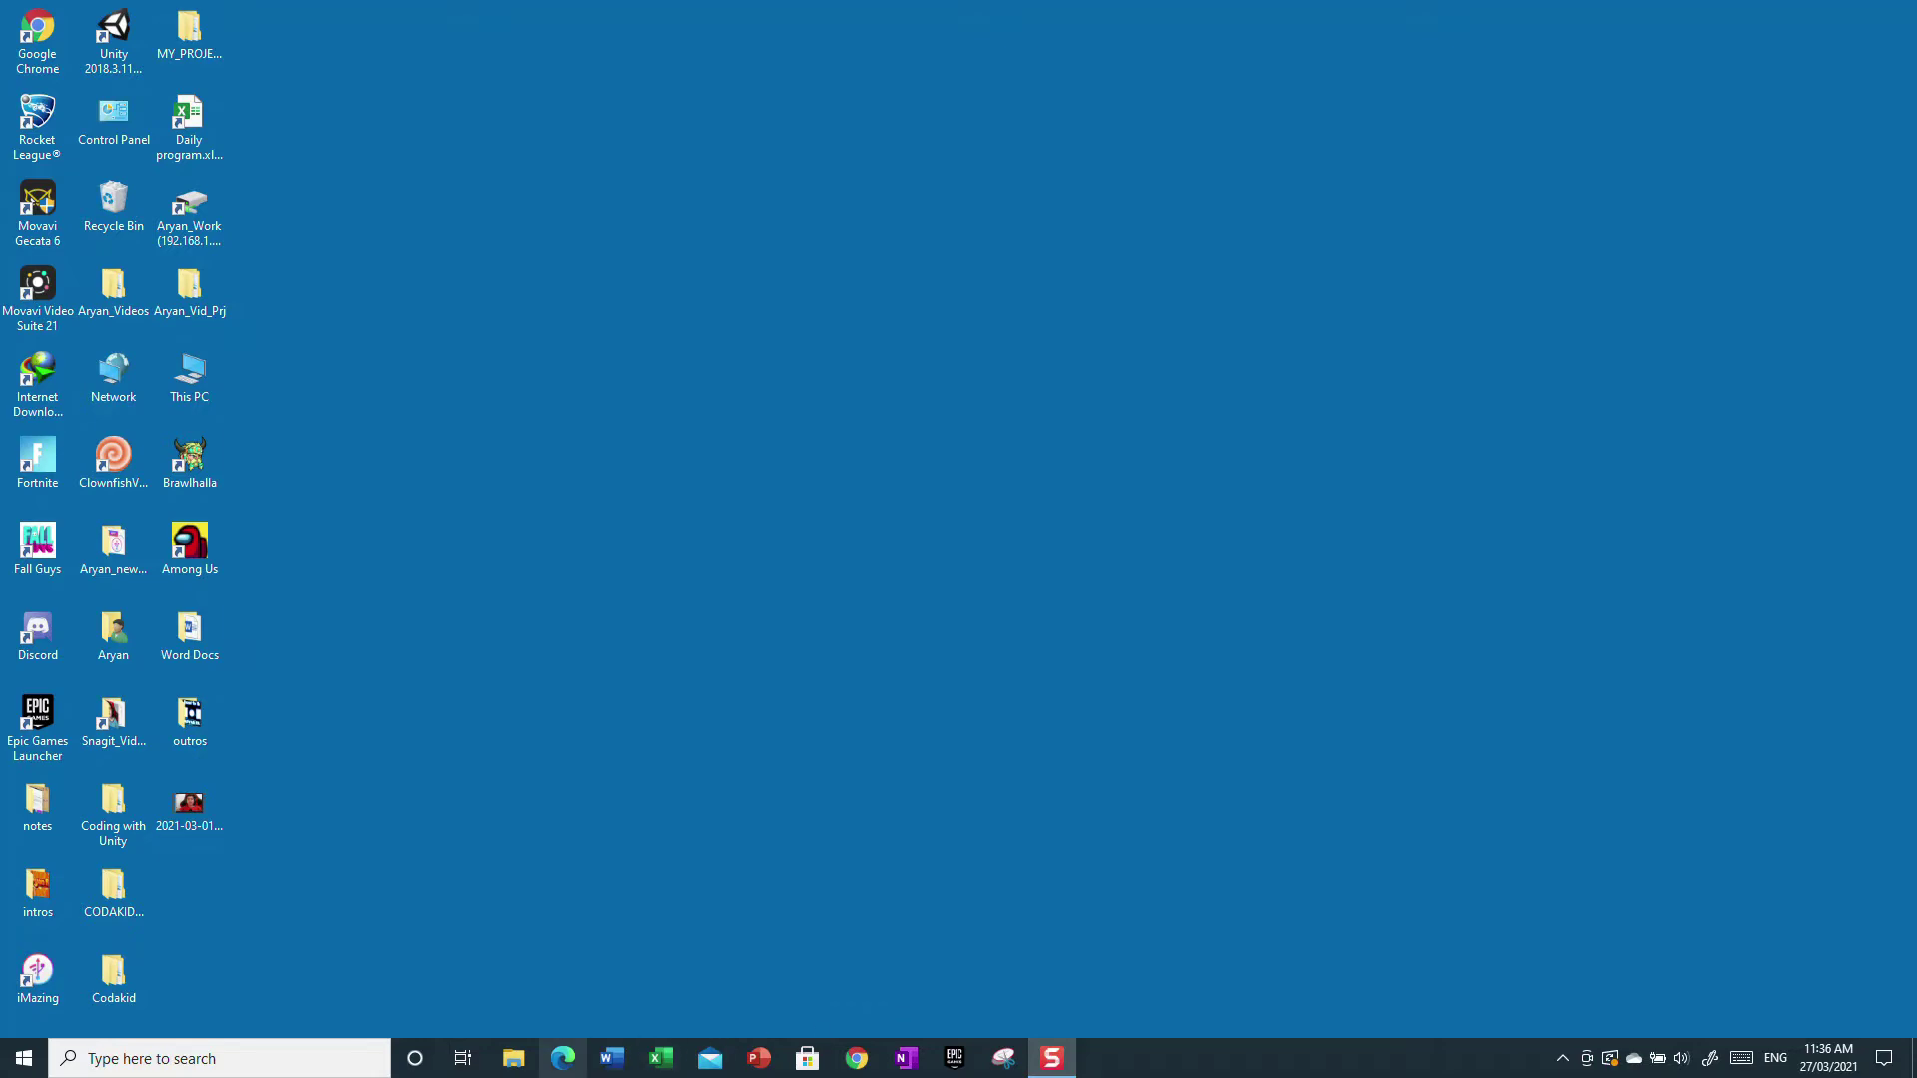
{"action": "left_click", "coordinate": [562, 1059]}
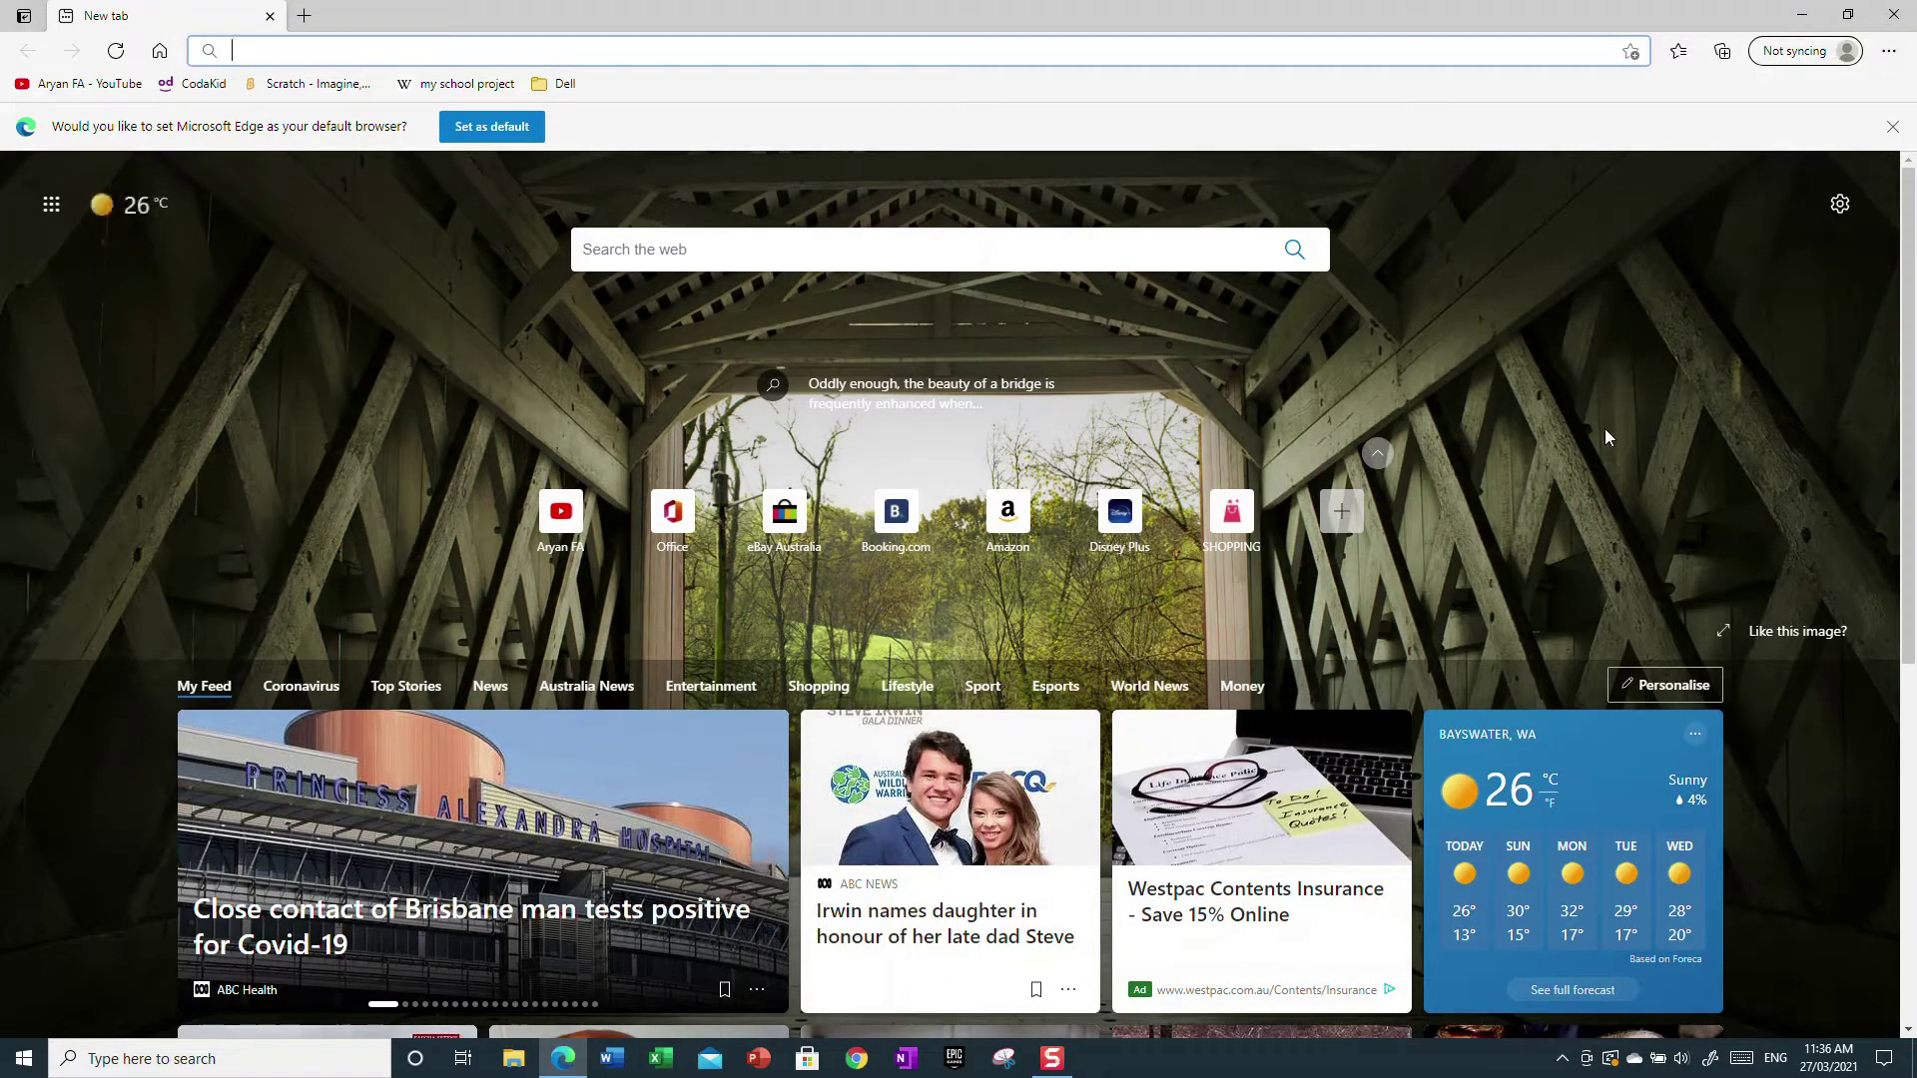
{"action": "key", "text": "alt+f"}
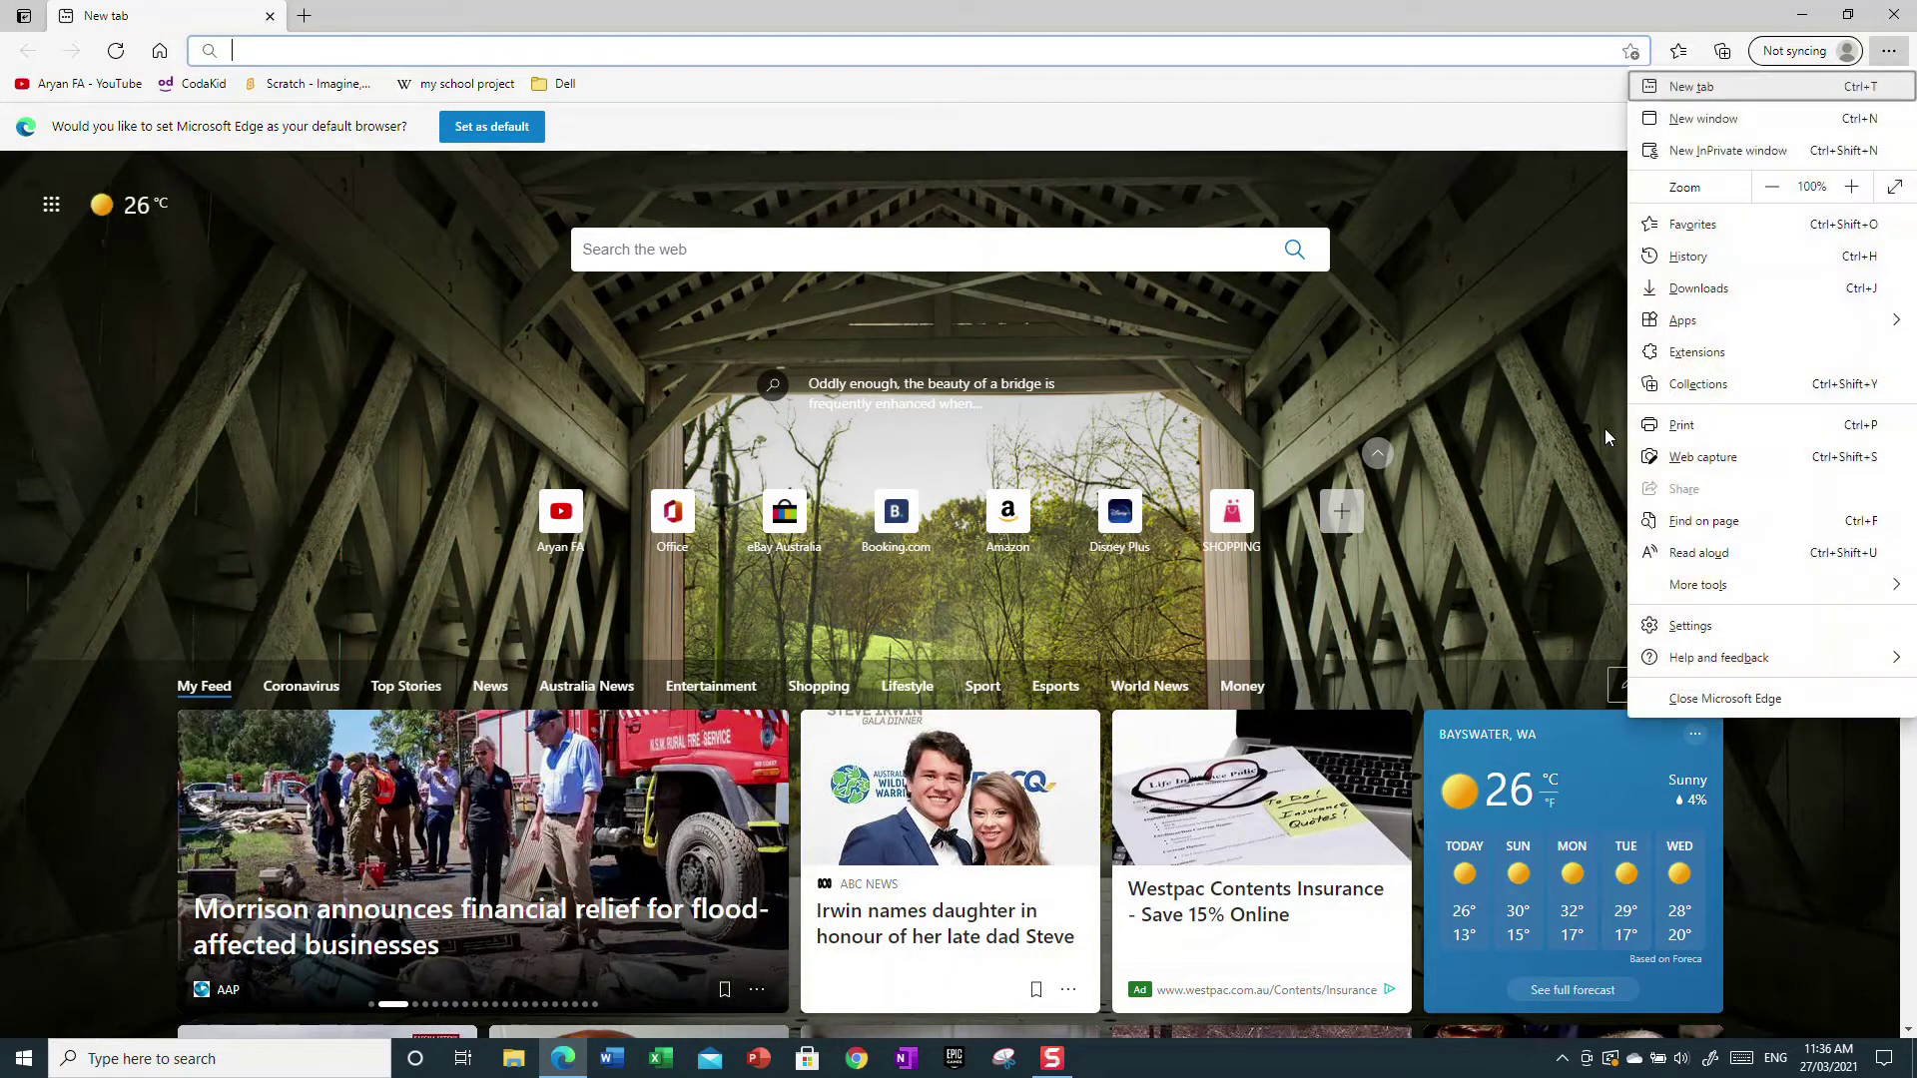
{"action": "mouse_move", "coordinate": [1815, 316]}
{"action": "left_click", "coordinate": [1519, 199]}
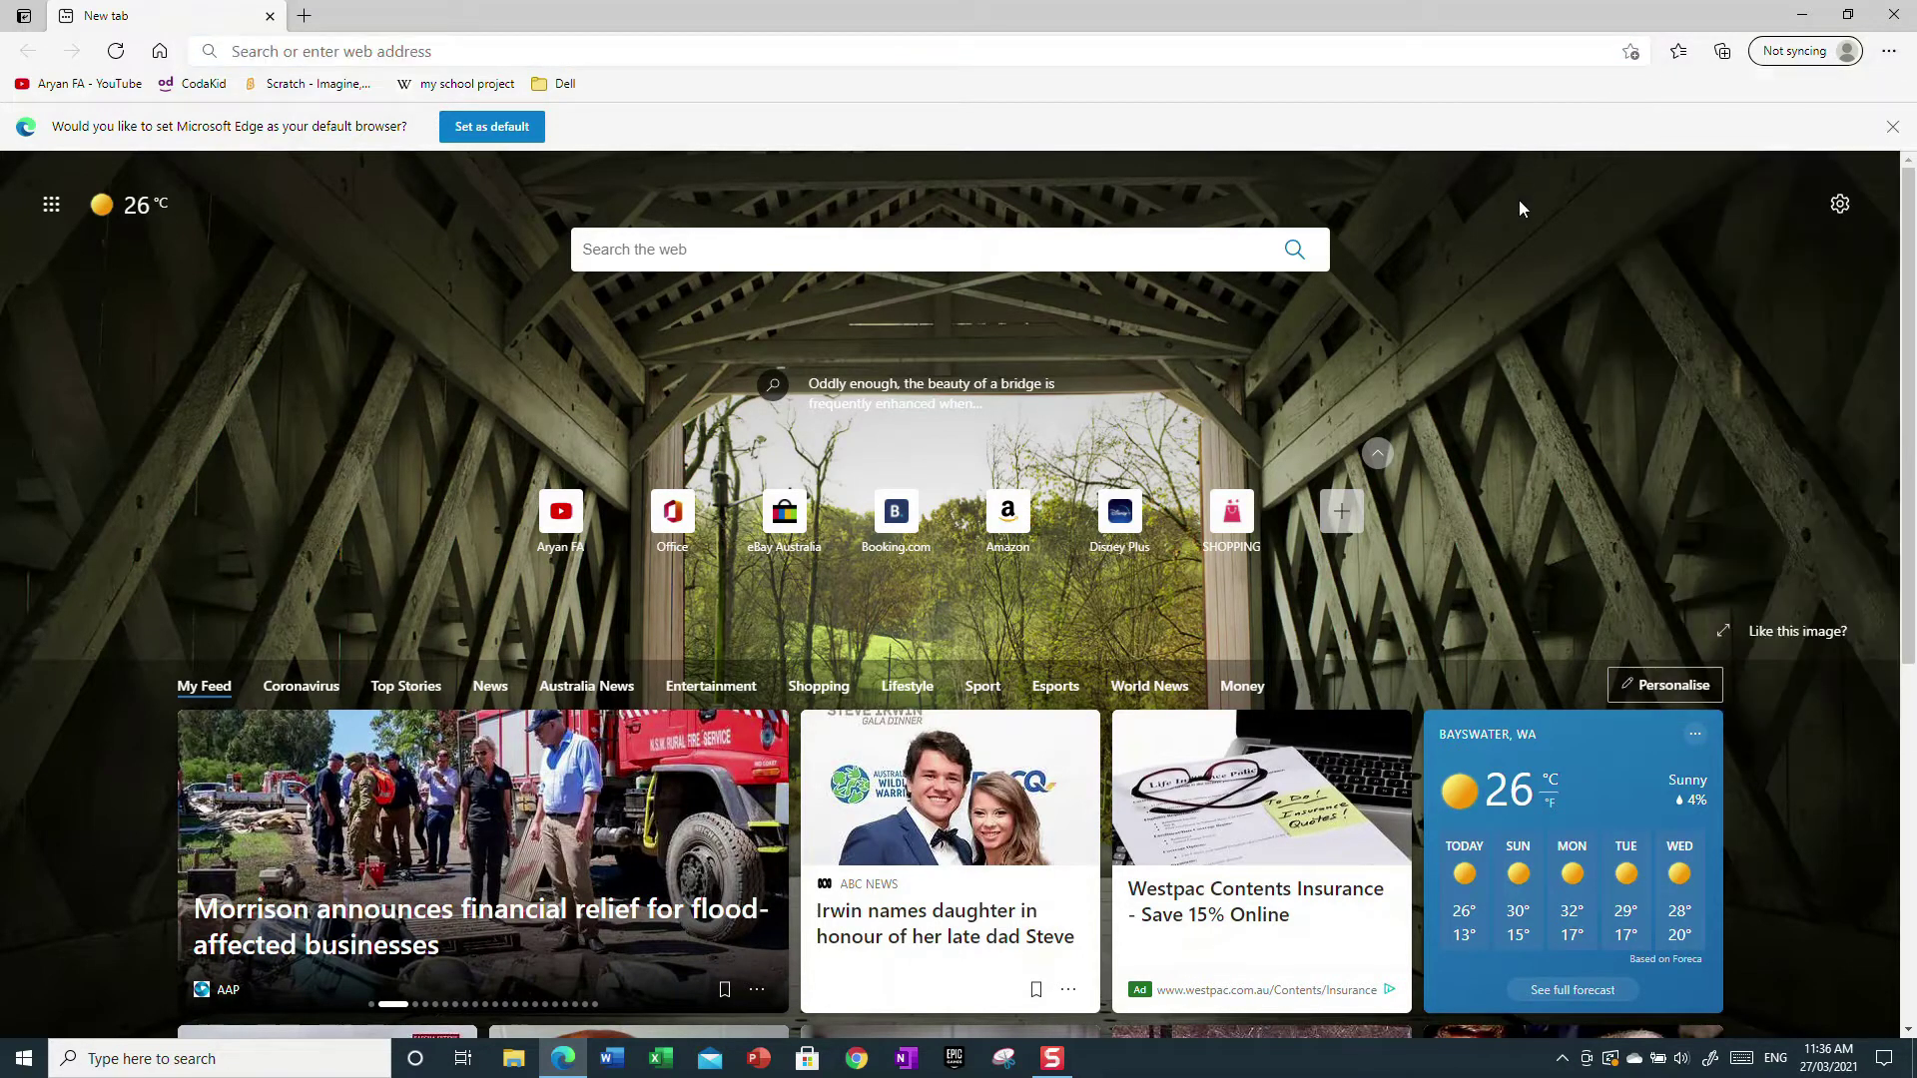
{"action": "key", "text": "super+d"}
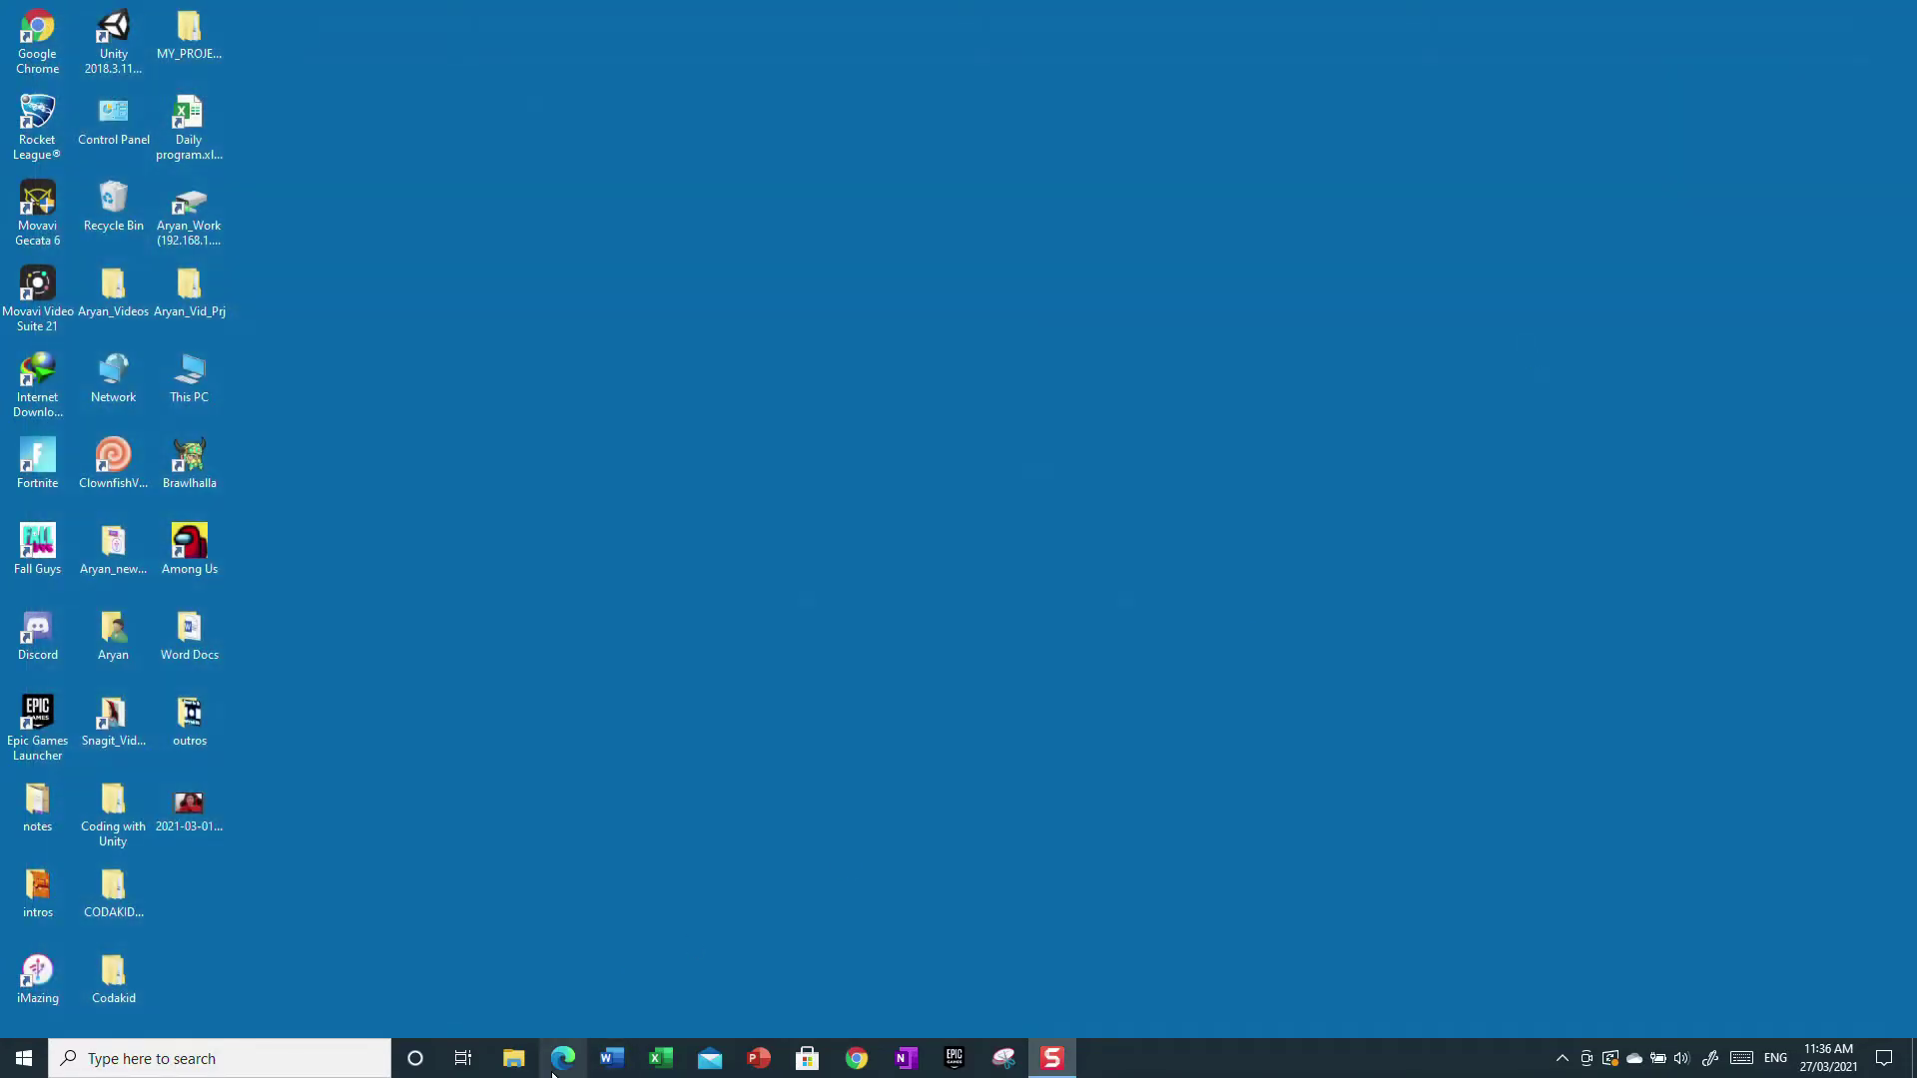
- Switch to Microsoft Edge and open its Settings page
{"action": "left_click", "coordinate": [555, 1067]}
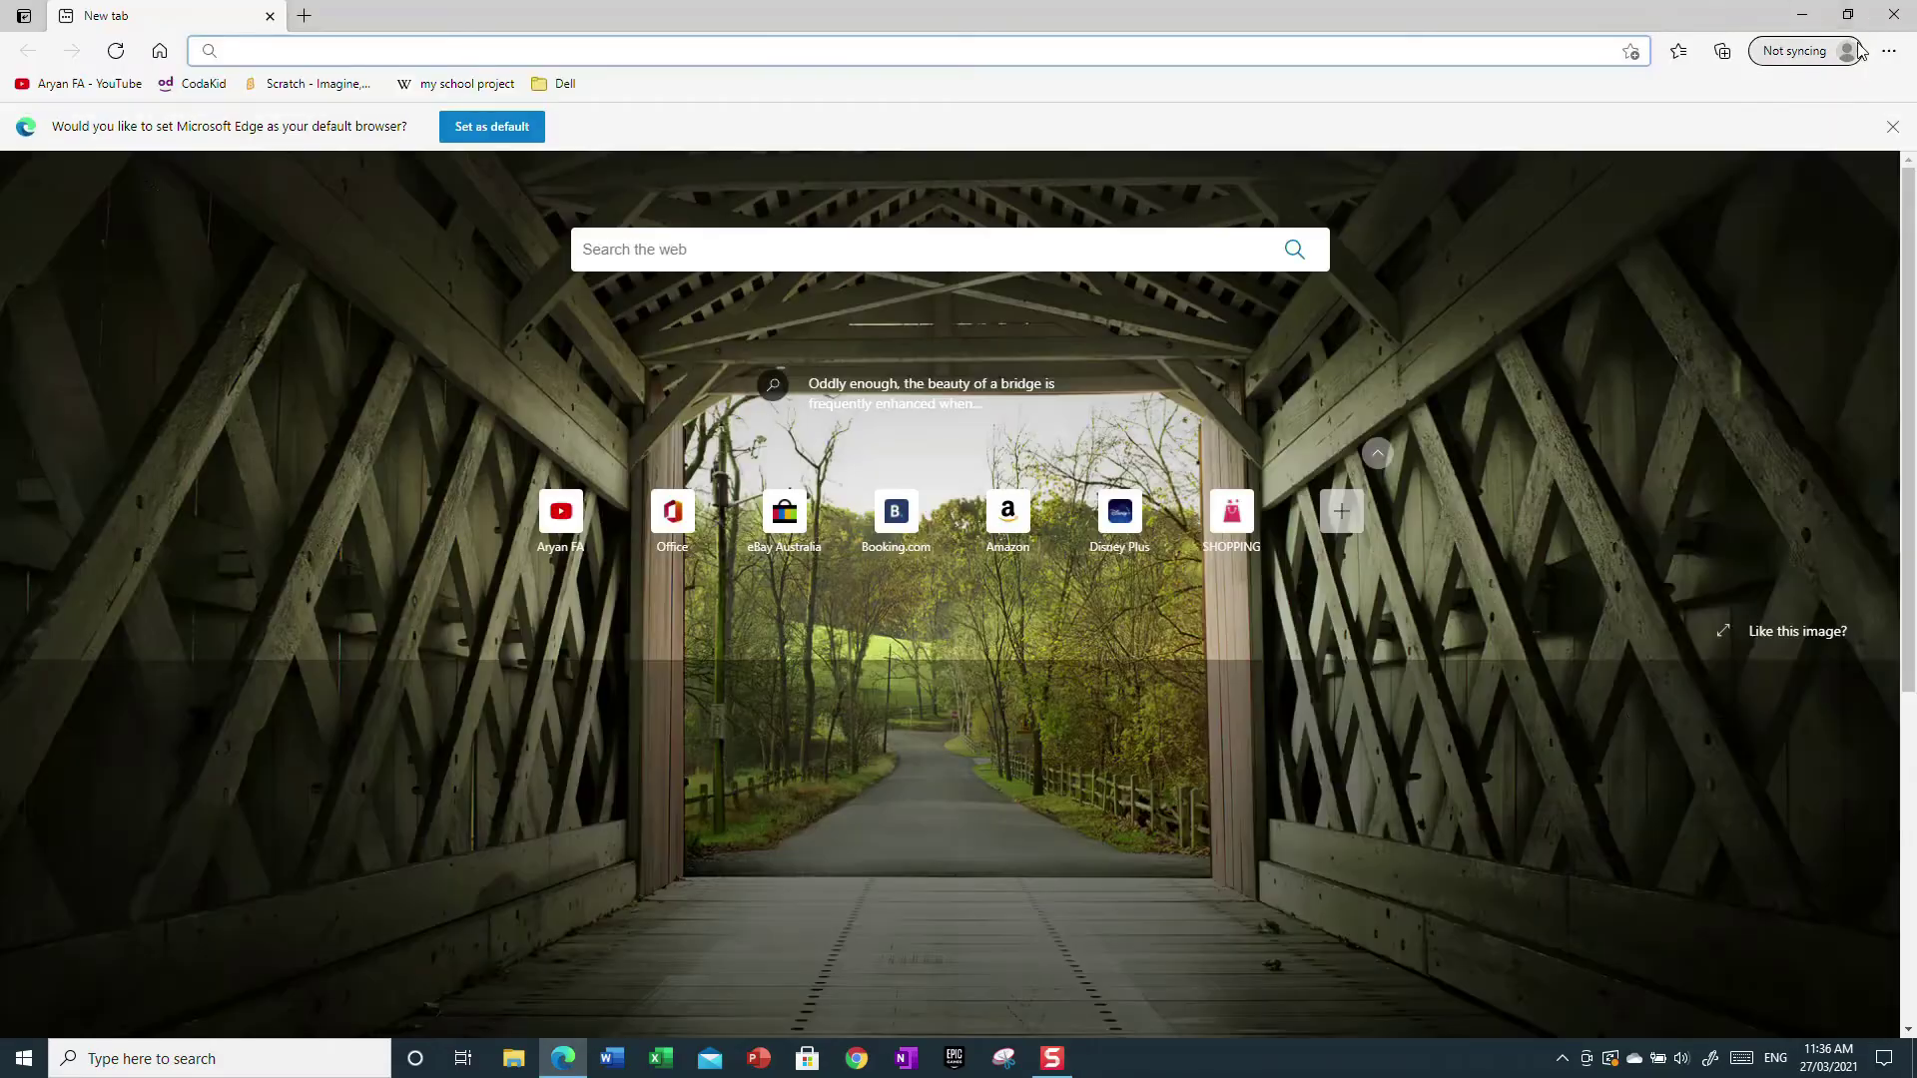
{"action": "left_click", "coordinate": [1881, 51]}
{"action": "left_click", "coordinate": [1881, 51]}
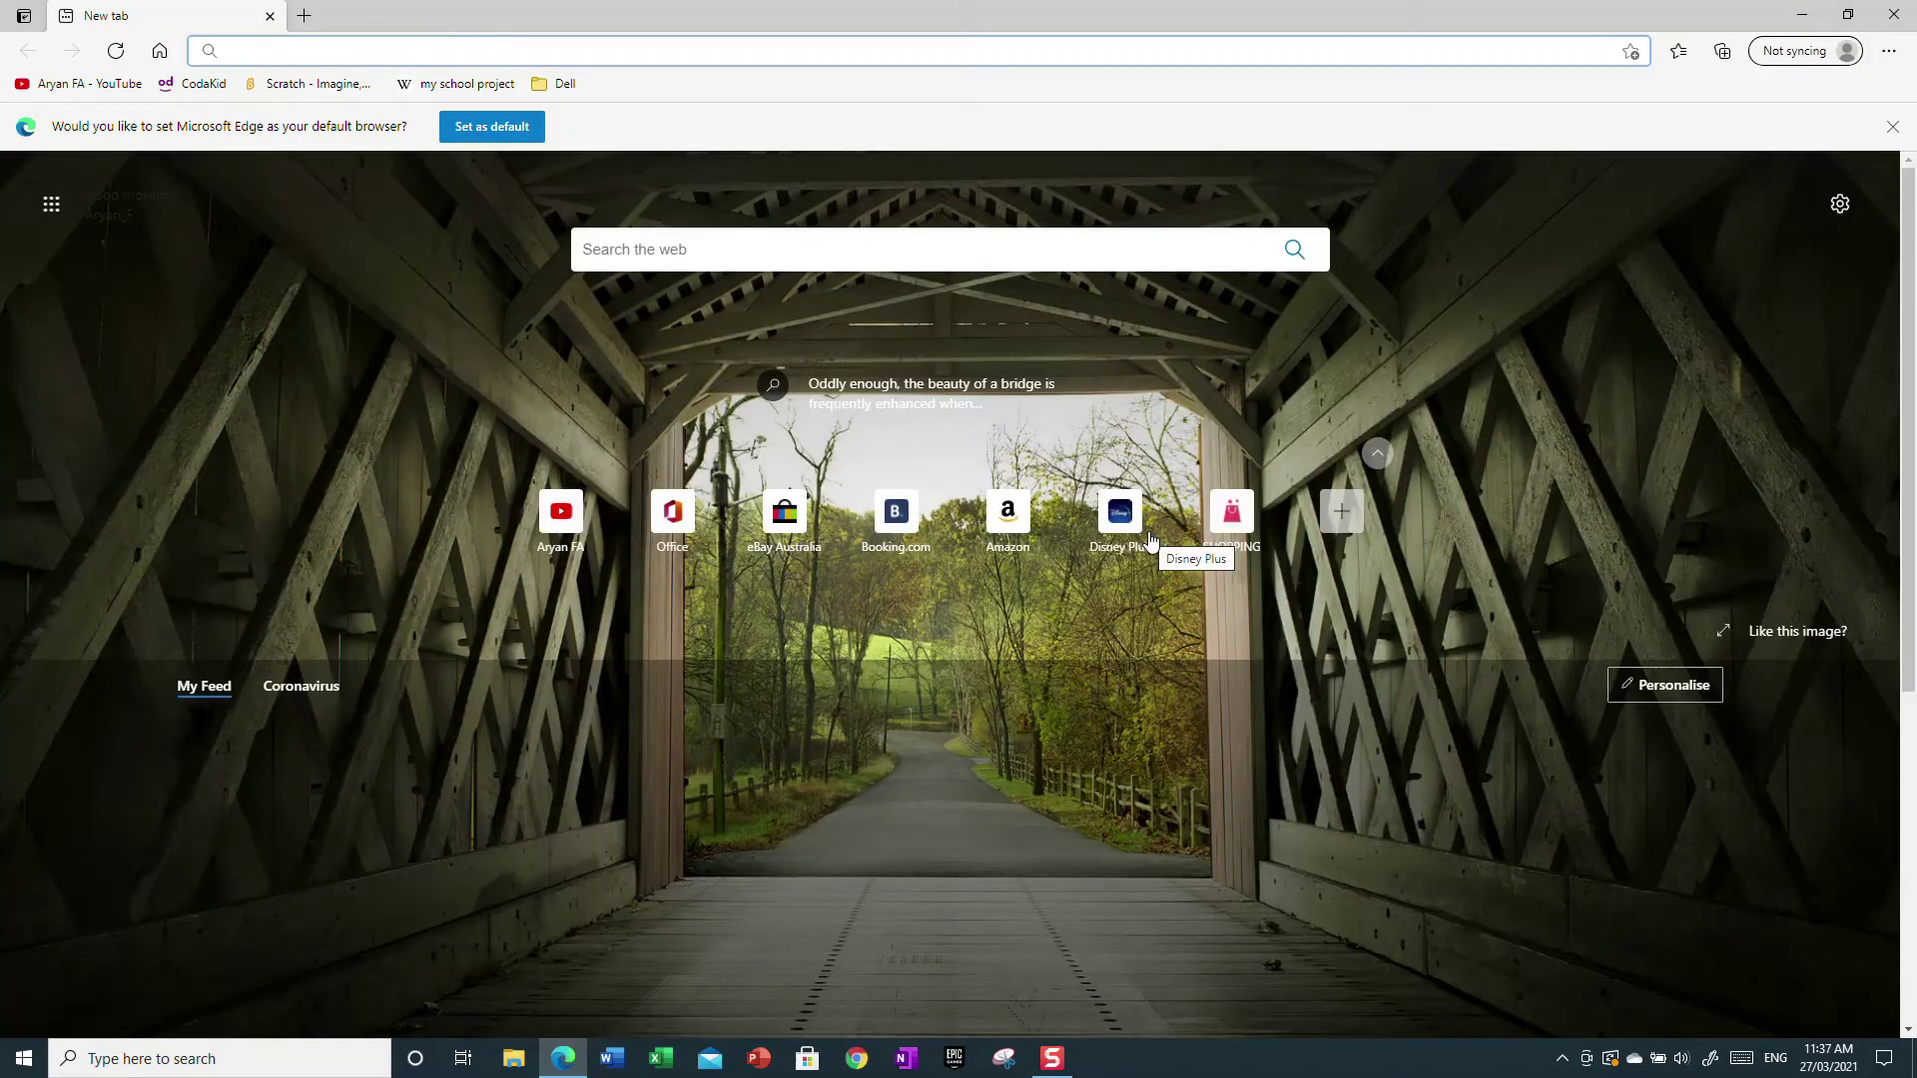
{"action": "left_click", "coordinate": [1888, 51]}
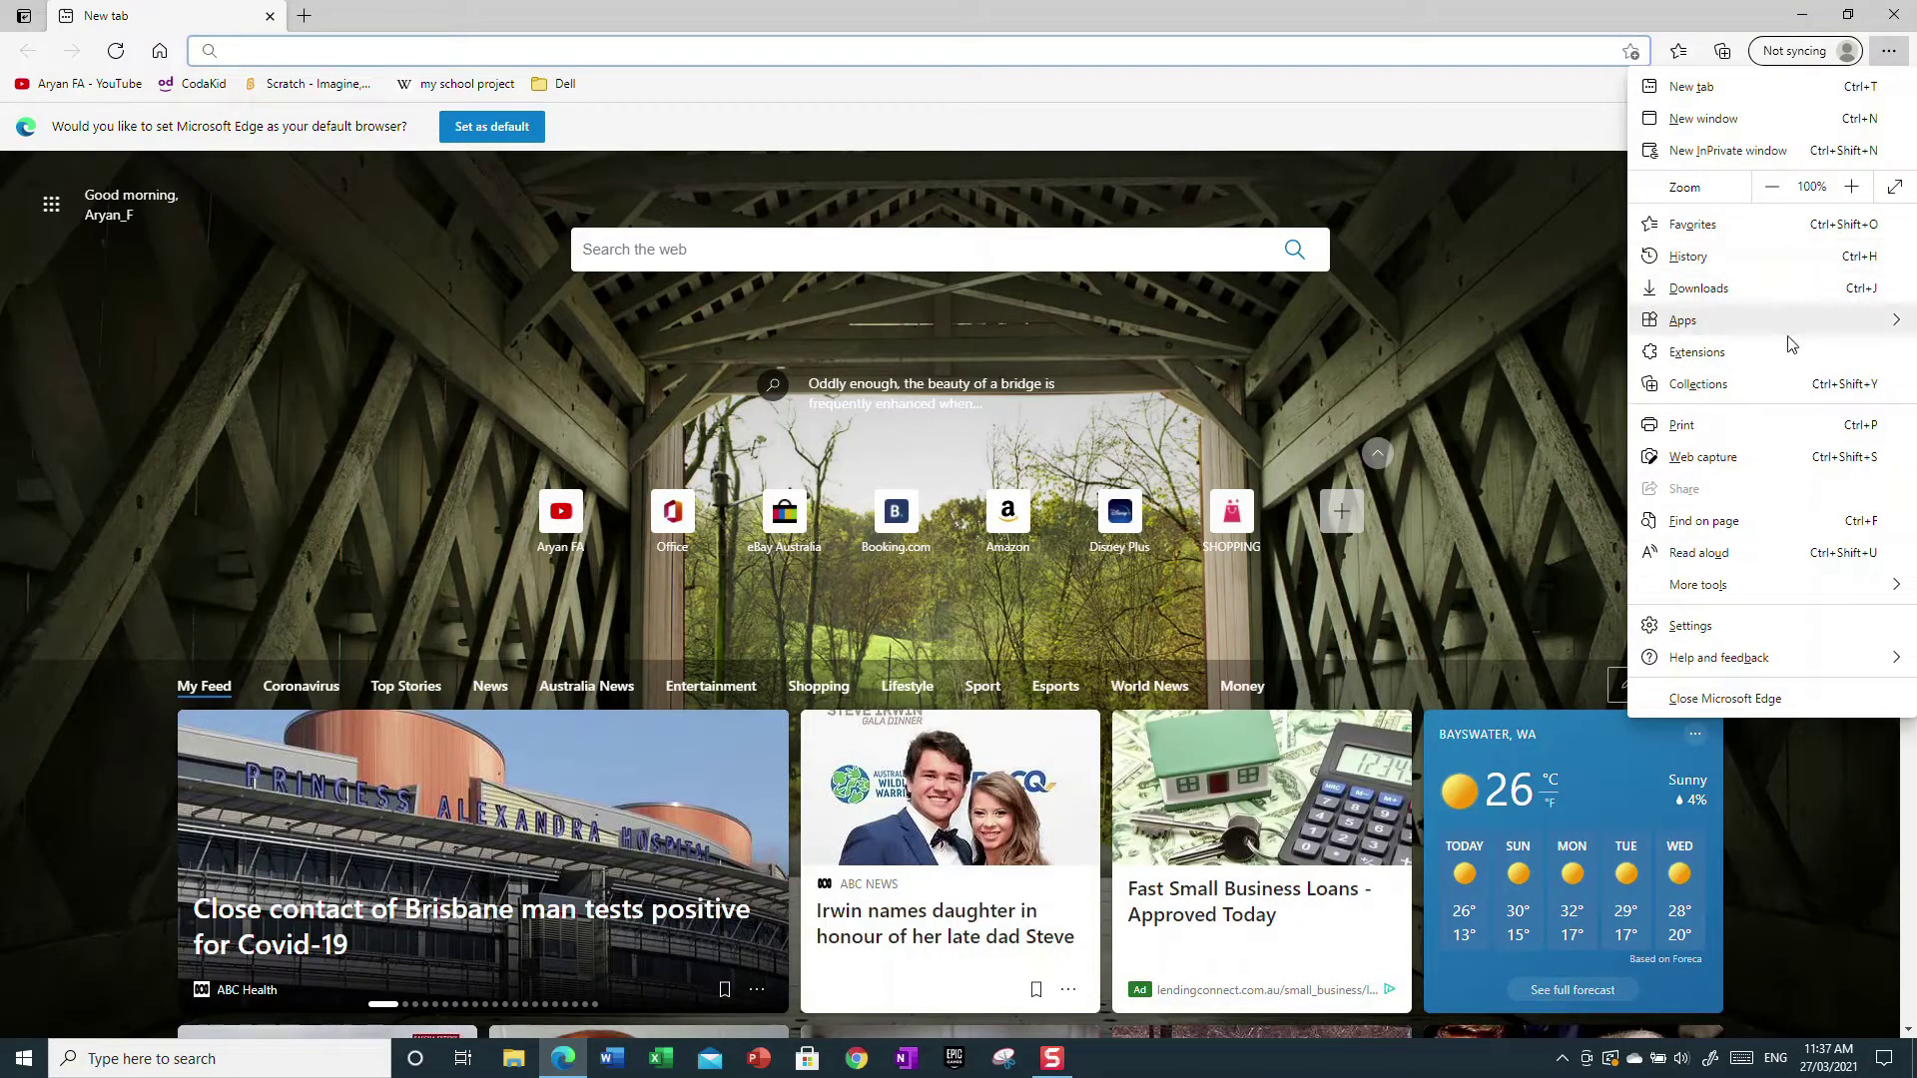
{"action": "left_click", "coordinate": [1706, 636]}
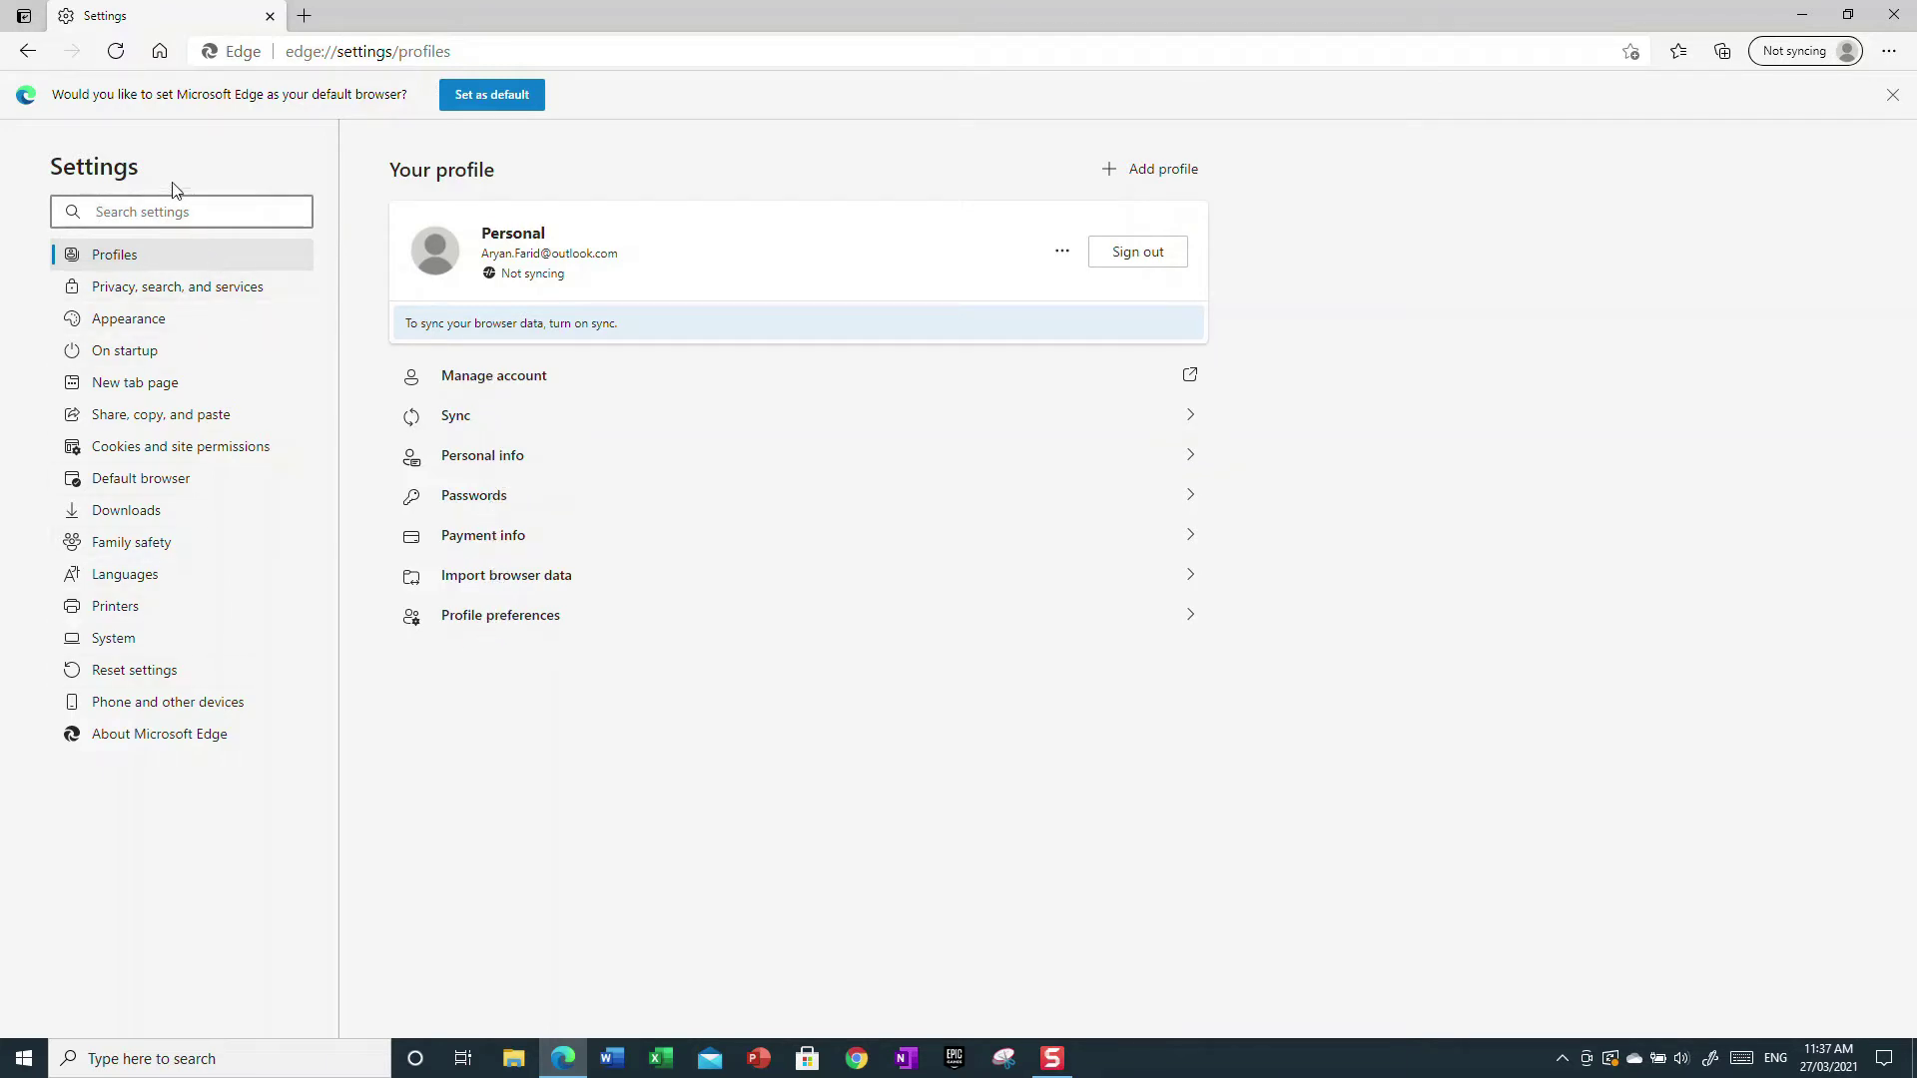
- Review the On startup, New tab page, and Privacy, search, and services settings, and return to the On startup options
{"action": "left_click", "coordinate": [78, 322]}
{"action": "left_click", "coordinate": [123, 358]}
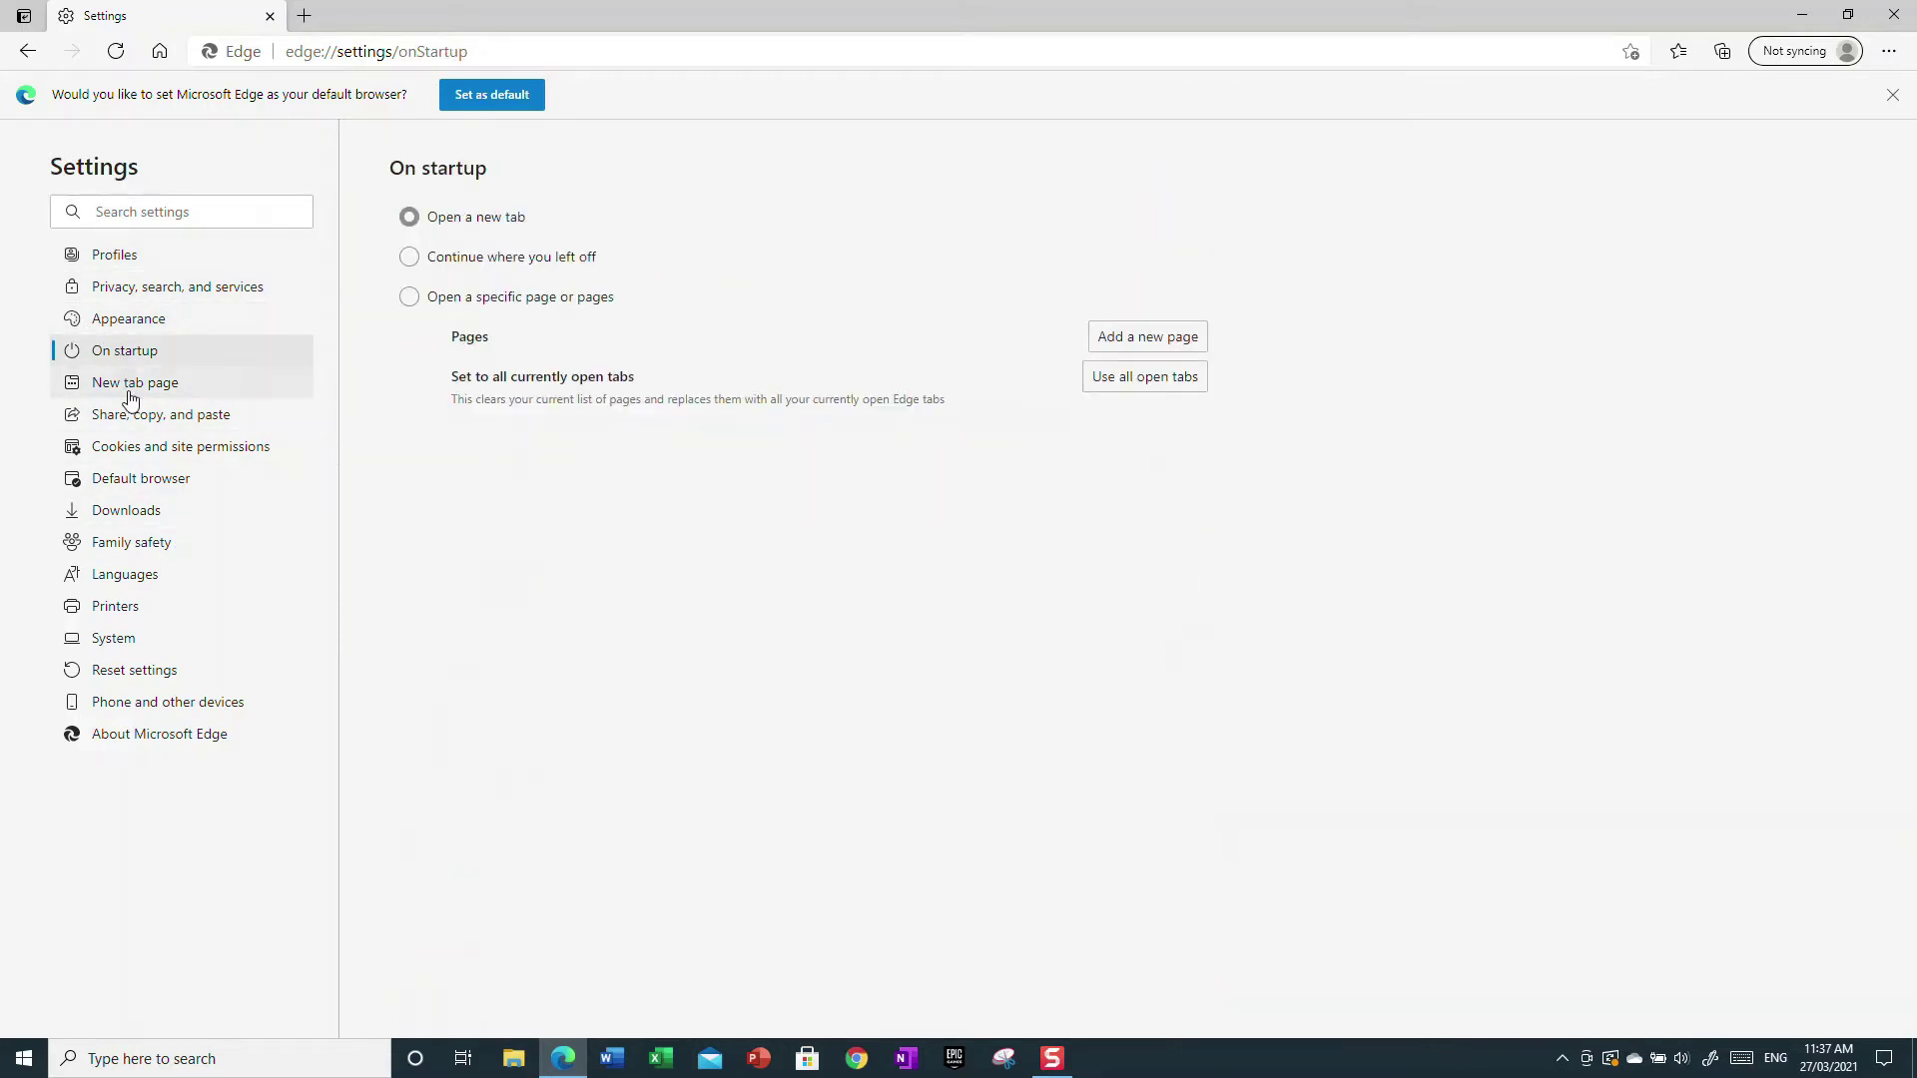
{"action": "left_click", "coordinate": [130, 384]}
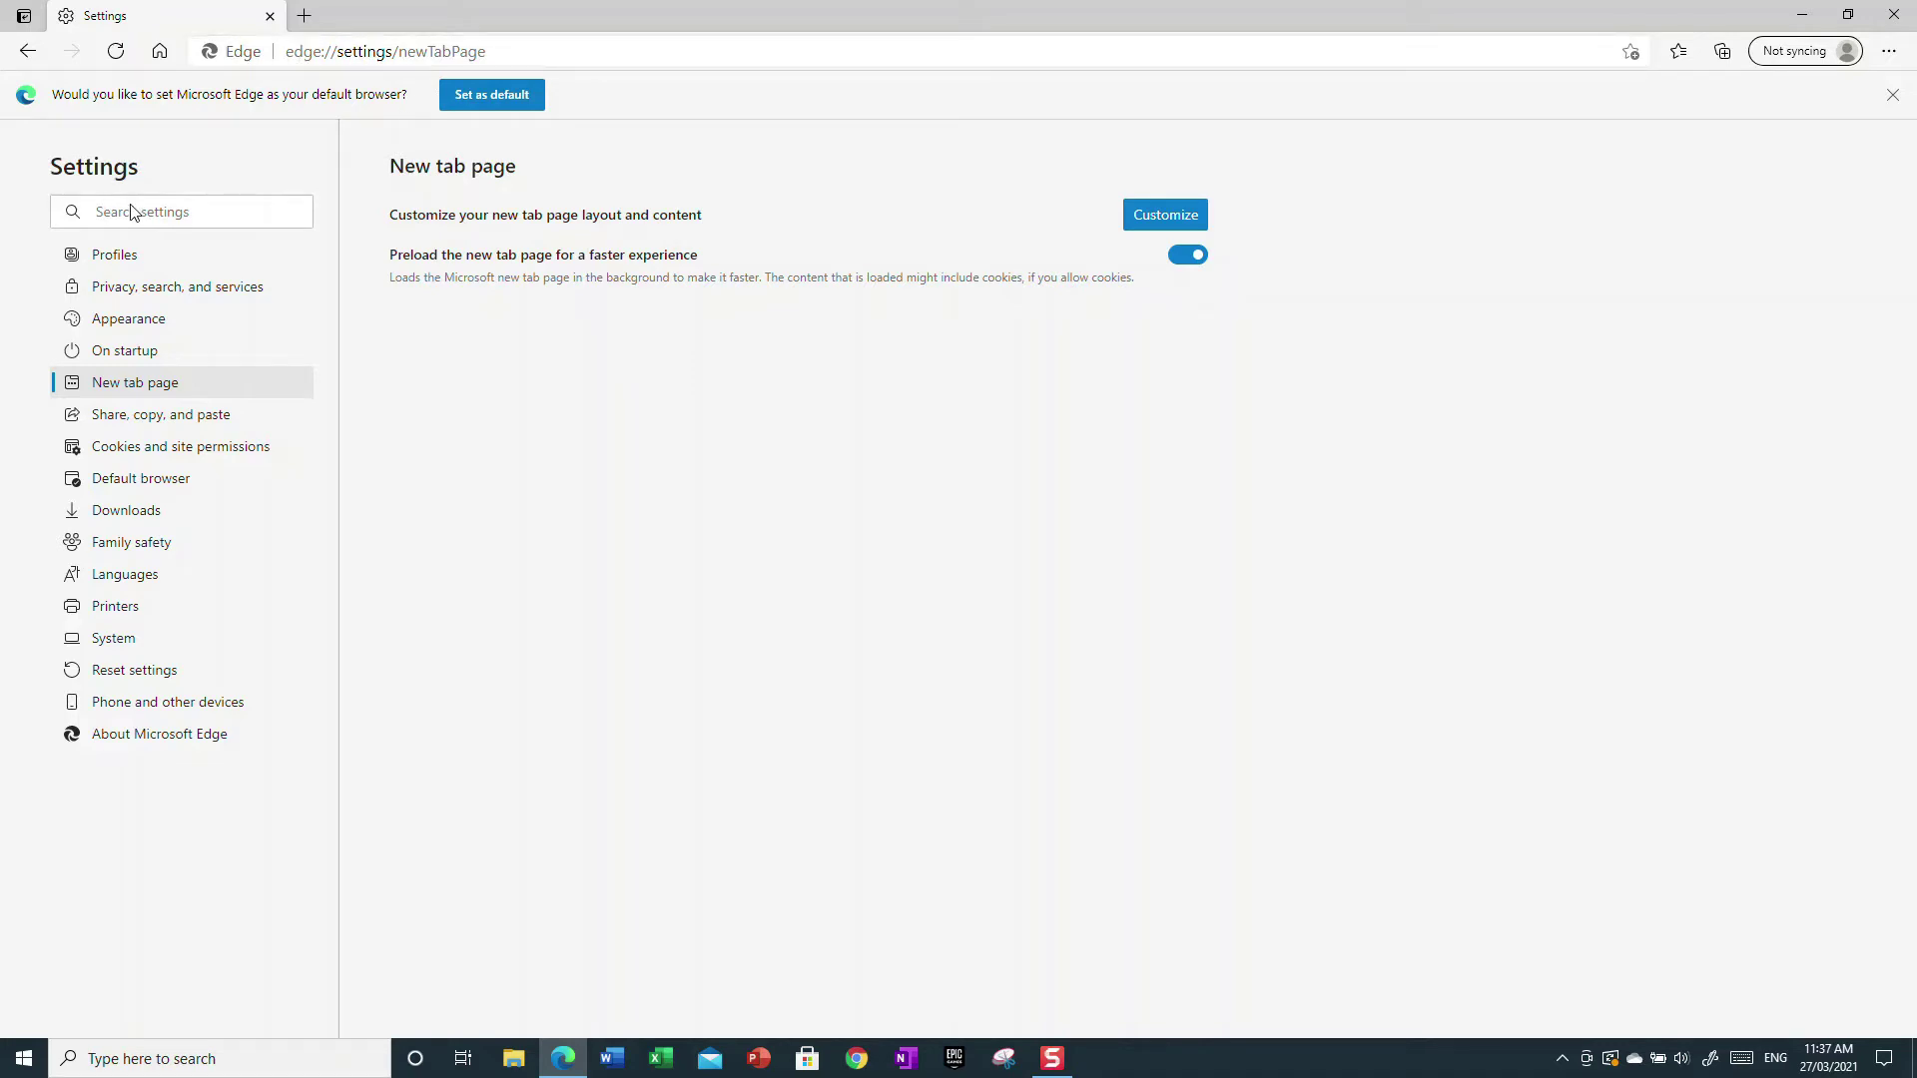
{"action": "left_click", "coordinate": [172, 256]}
{"action": "left_click", "coordinate": [174, 291]}
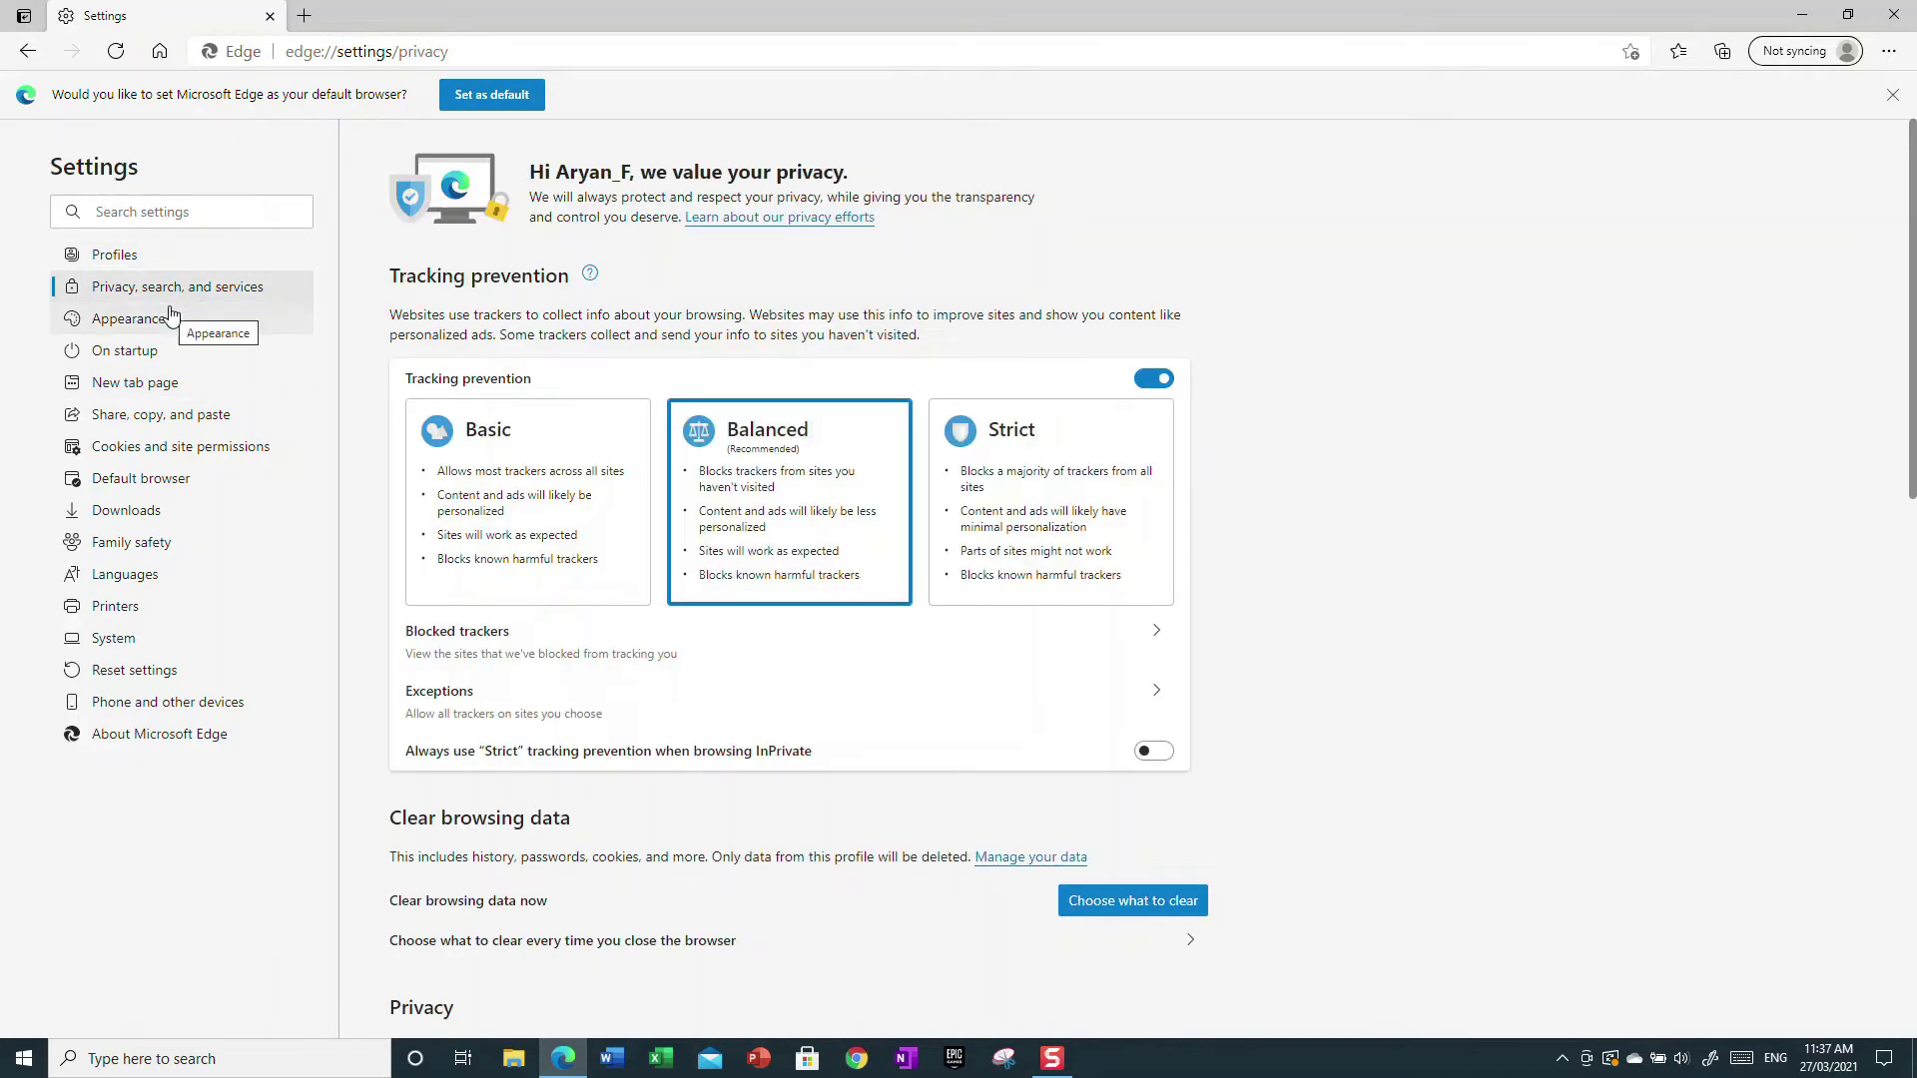
{"action": "left_click", "coordinate": [156, 349]}
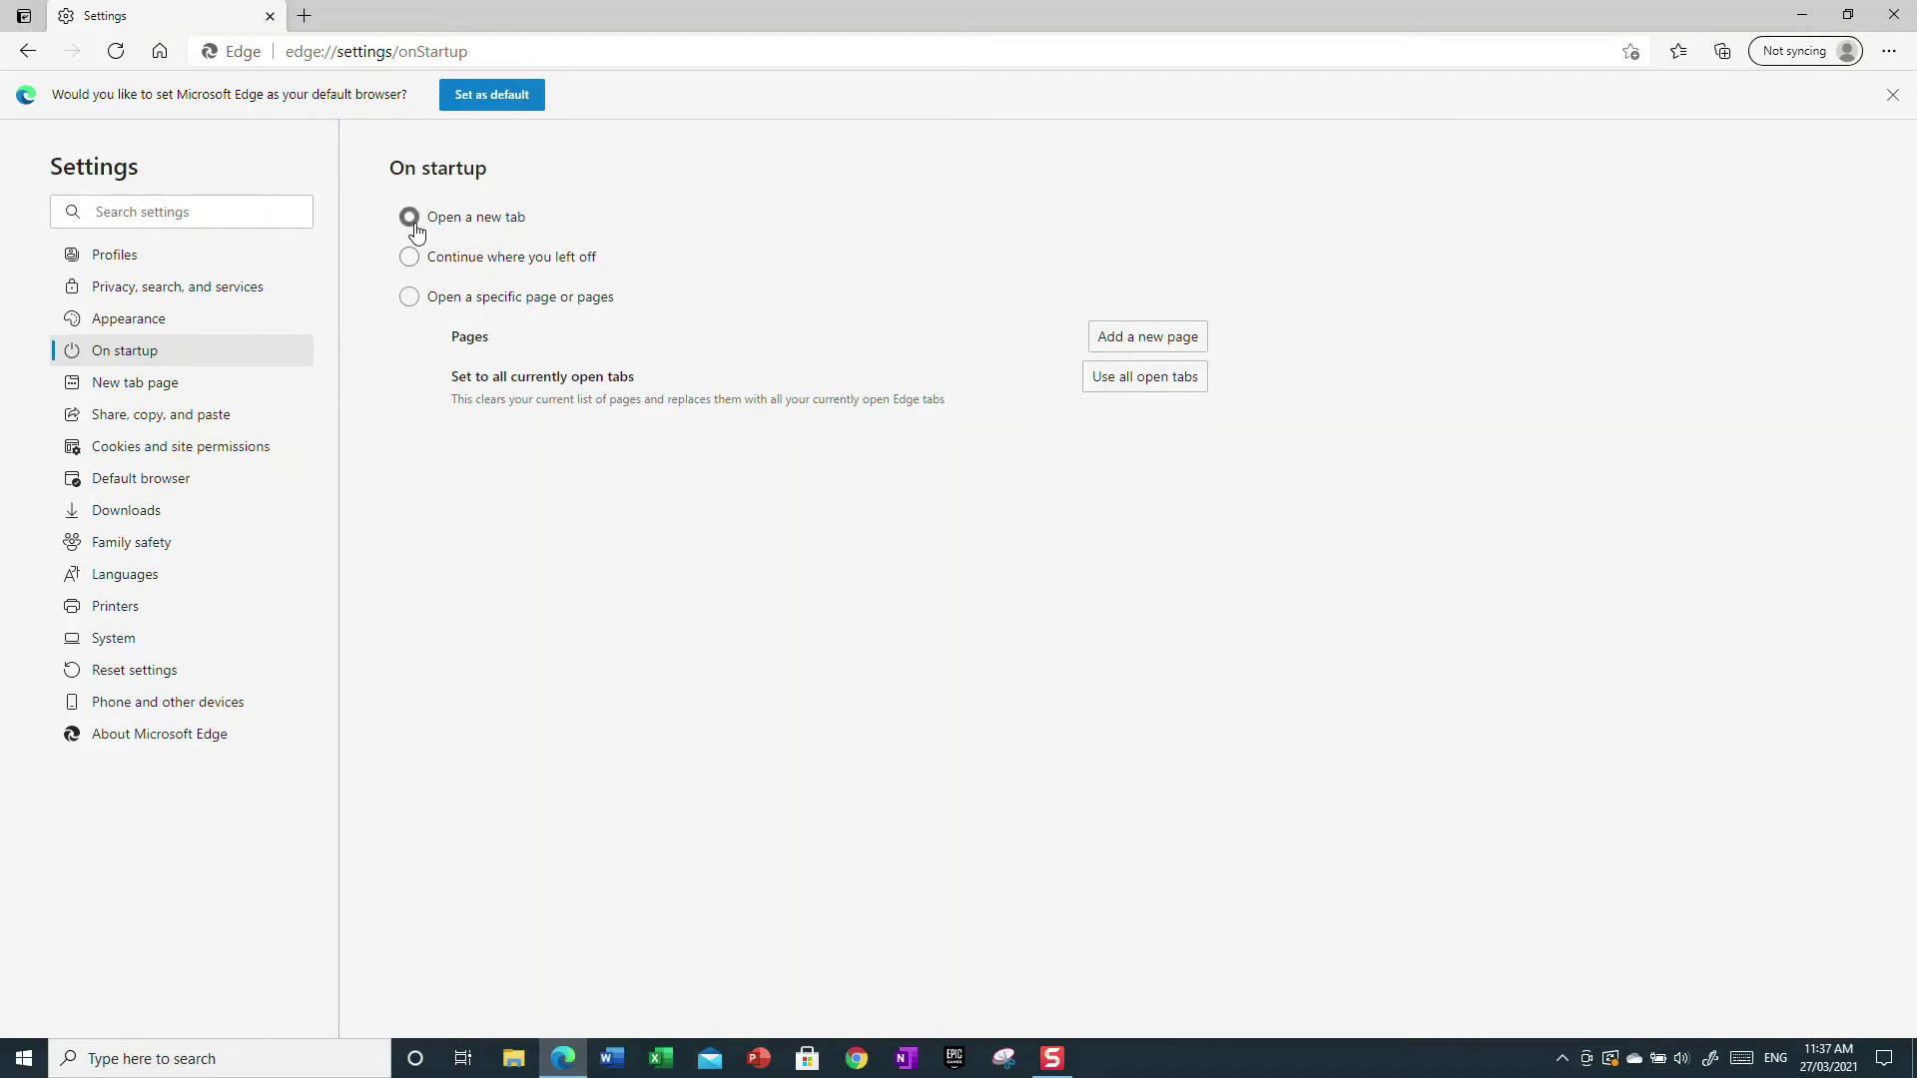
- Customize the new tab page by changing its page layout to Informational
{"action": "left_click", "coordinate": [203, 394]}
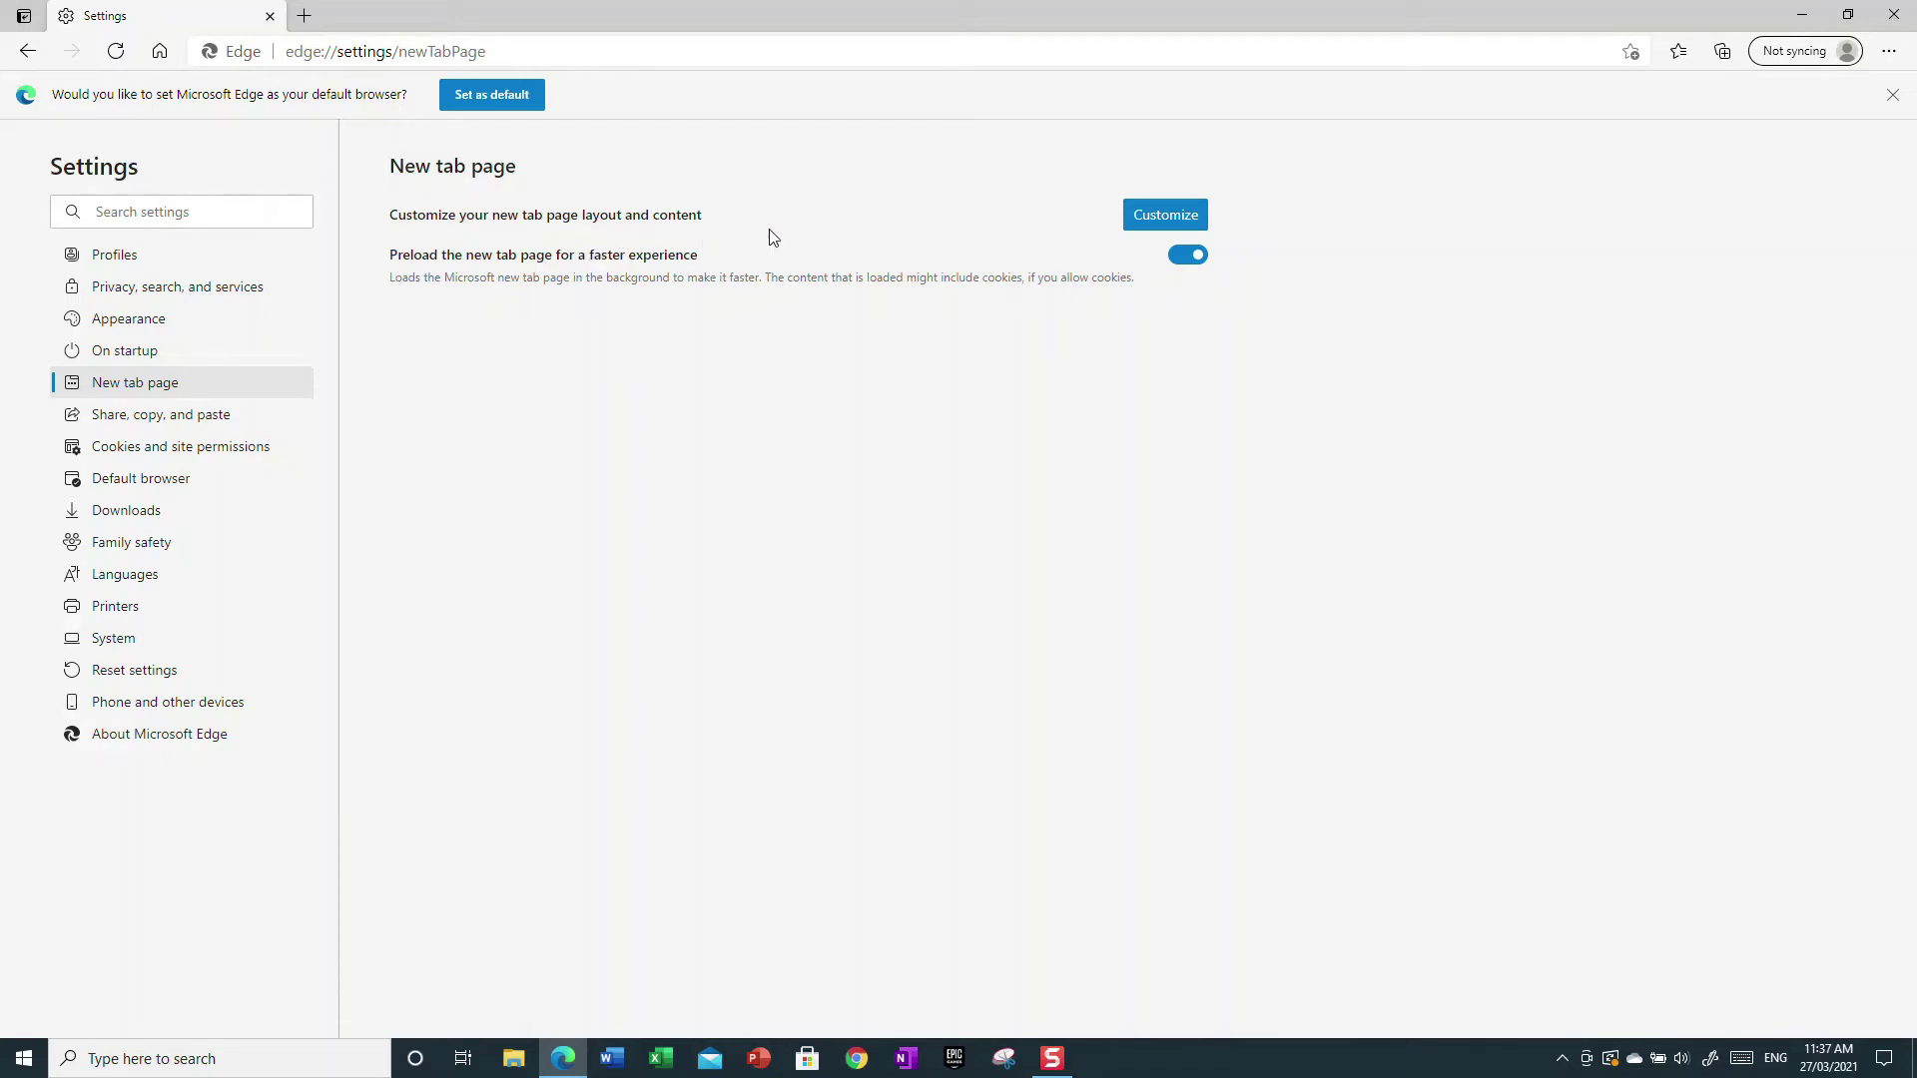
{"action": "left_click", "coordinate": [1126, 214]}
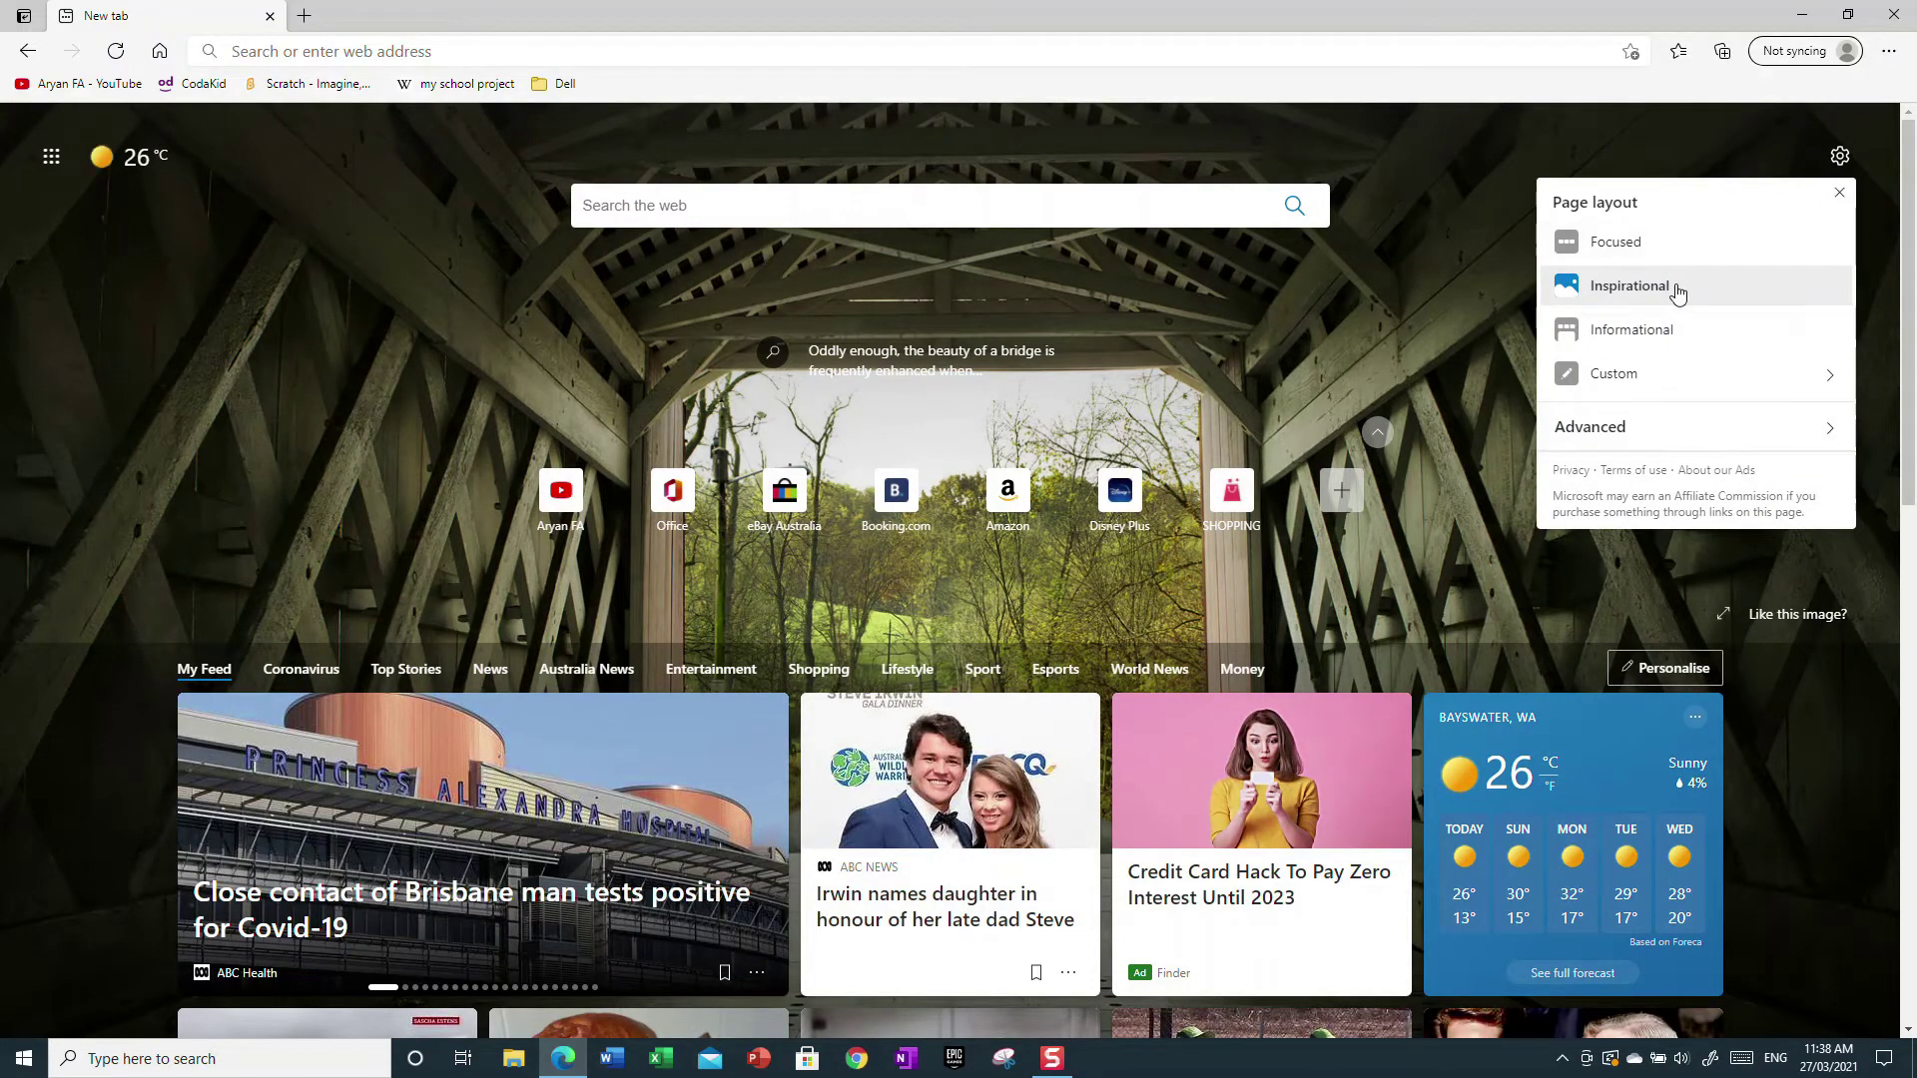
{"action": "left_click", "coordinate": [1657, 329]}
- Try to upload your own image as the custom background of the new tab page
{"action": "left_click", "coordinate": [1610, 377]}
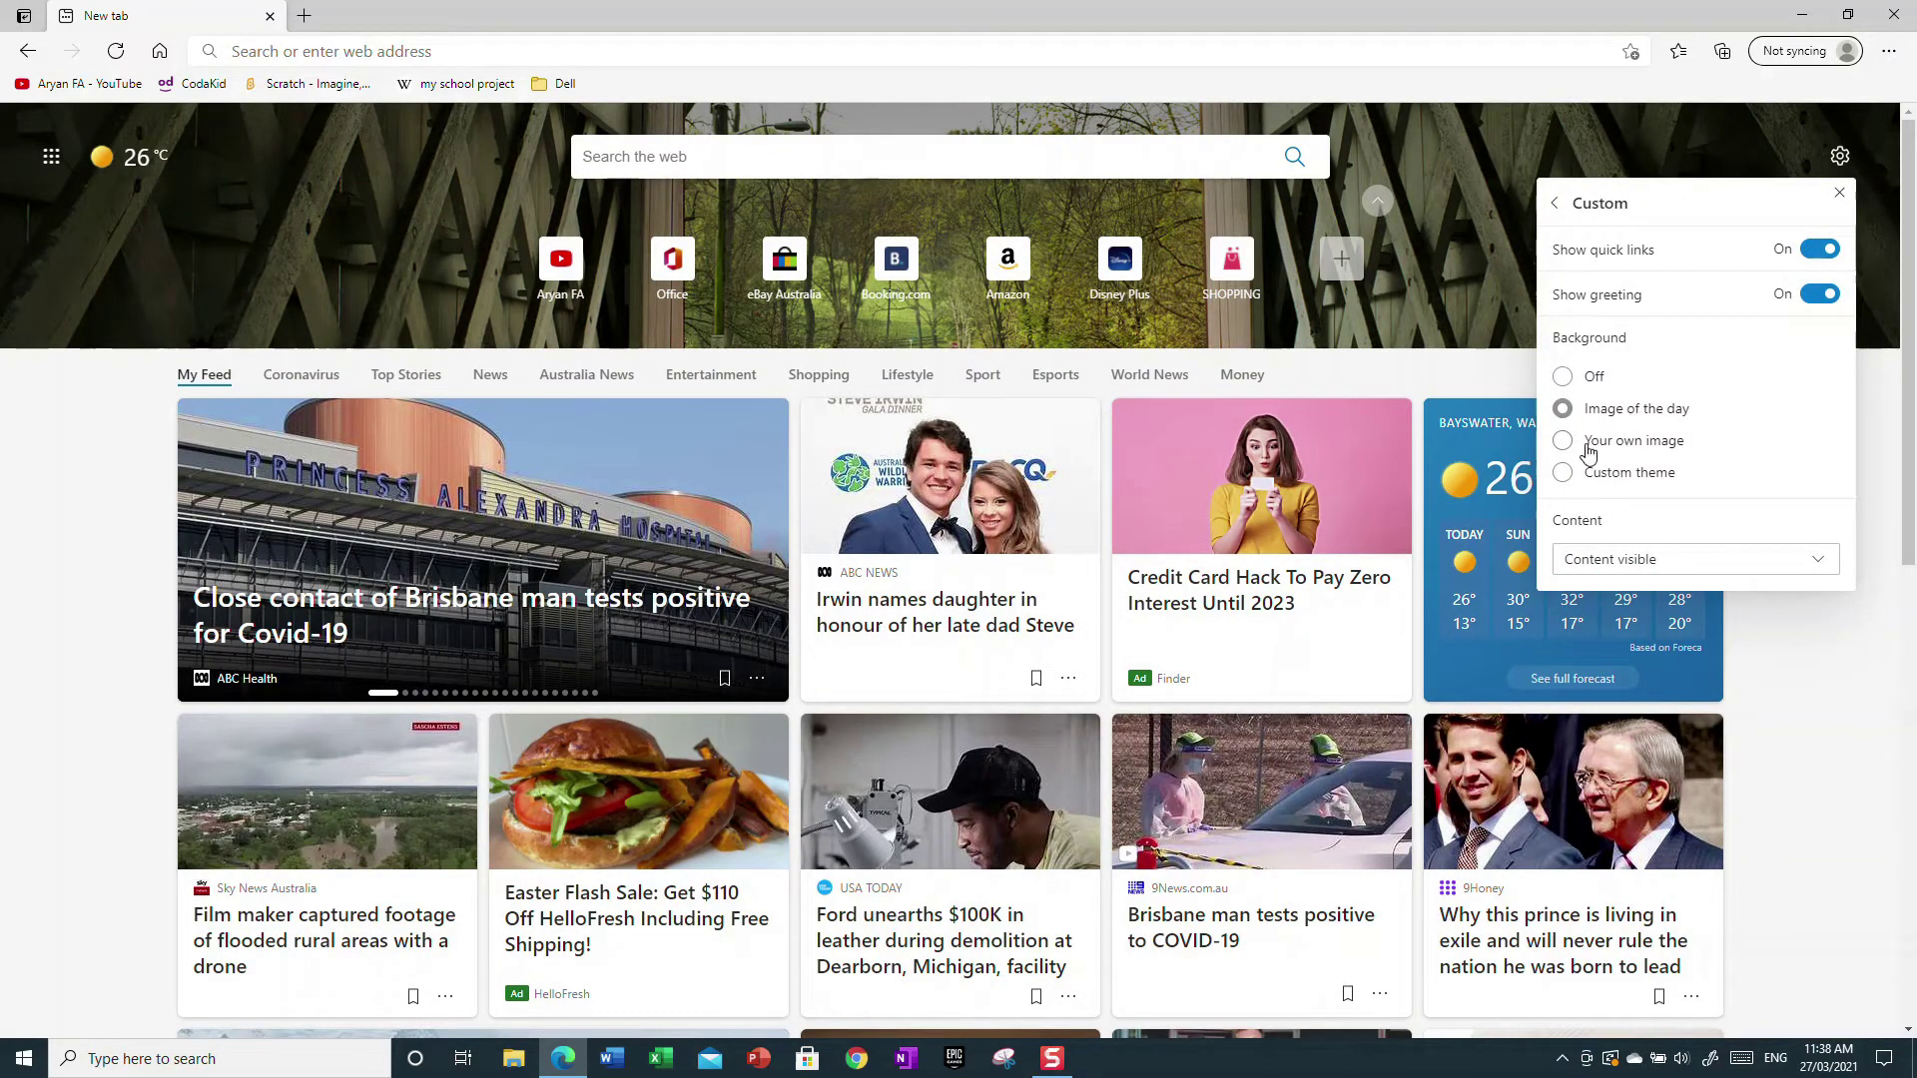
{"action": "left_click", "coordinate": [1598, 442]}
{"action": "left_click", "coordinate": [1619, 485]}
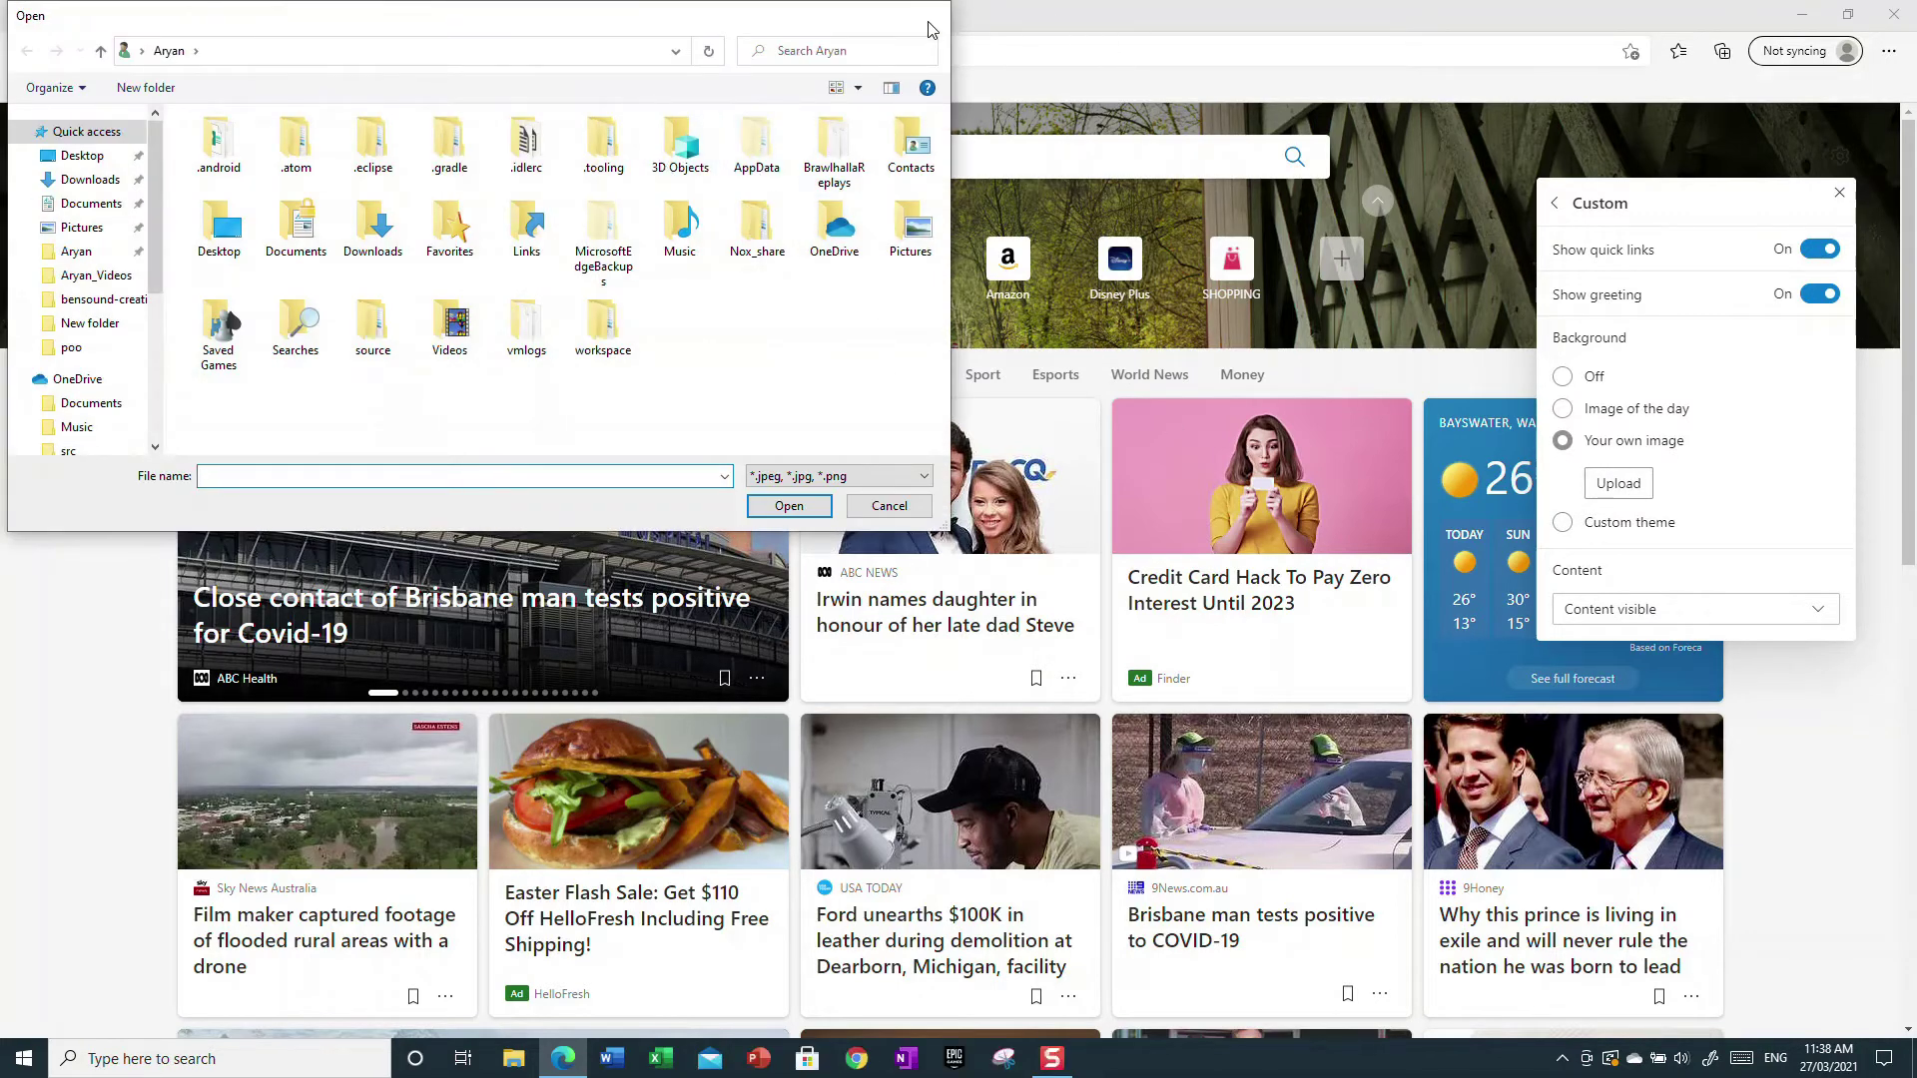
{"action": "left_click", "coordinate": [935, 15]}
{"action": "key", "text": "Escape"}
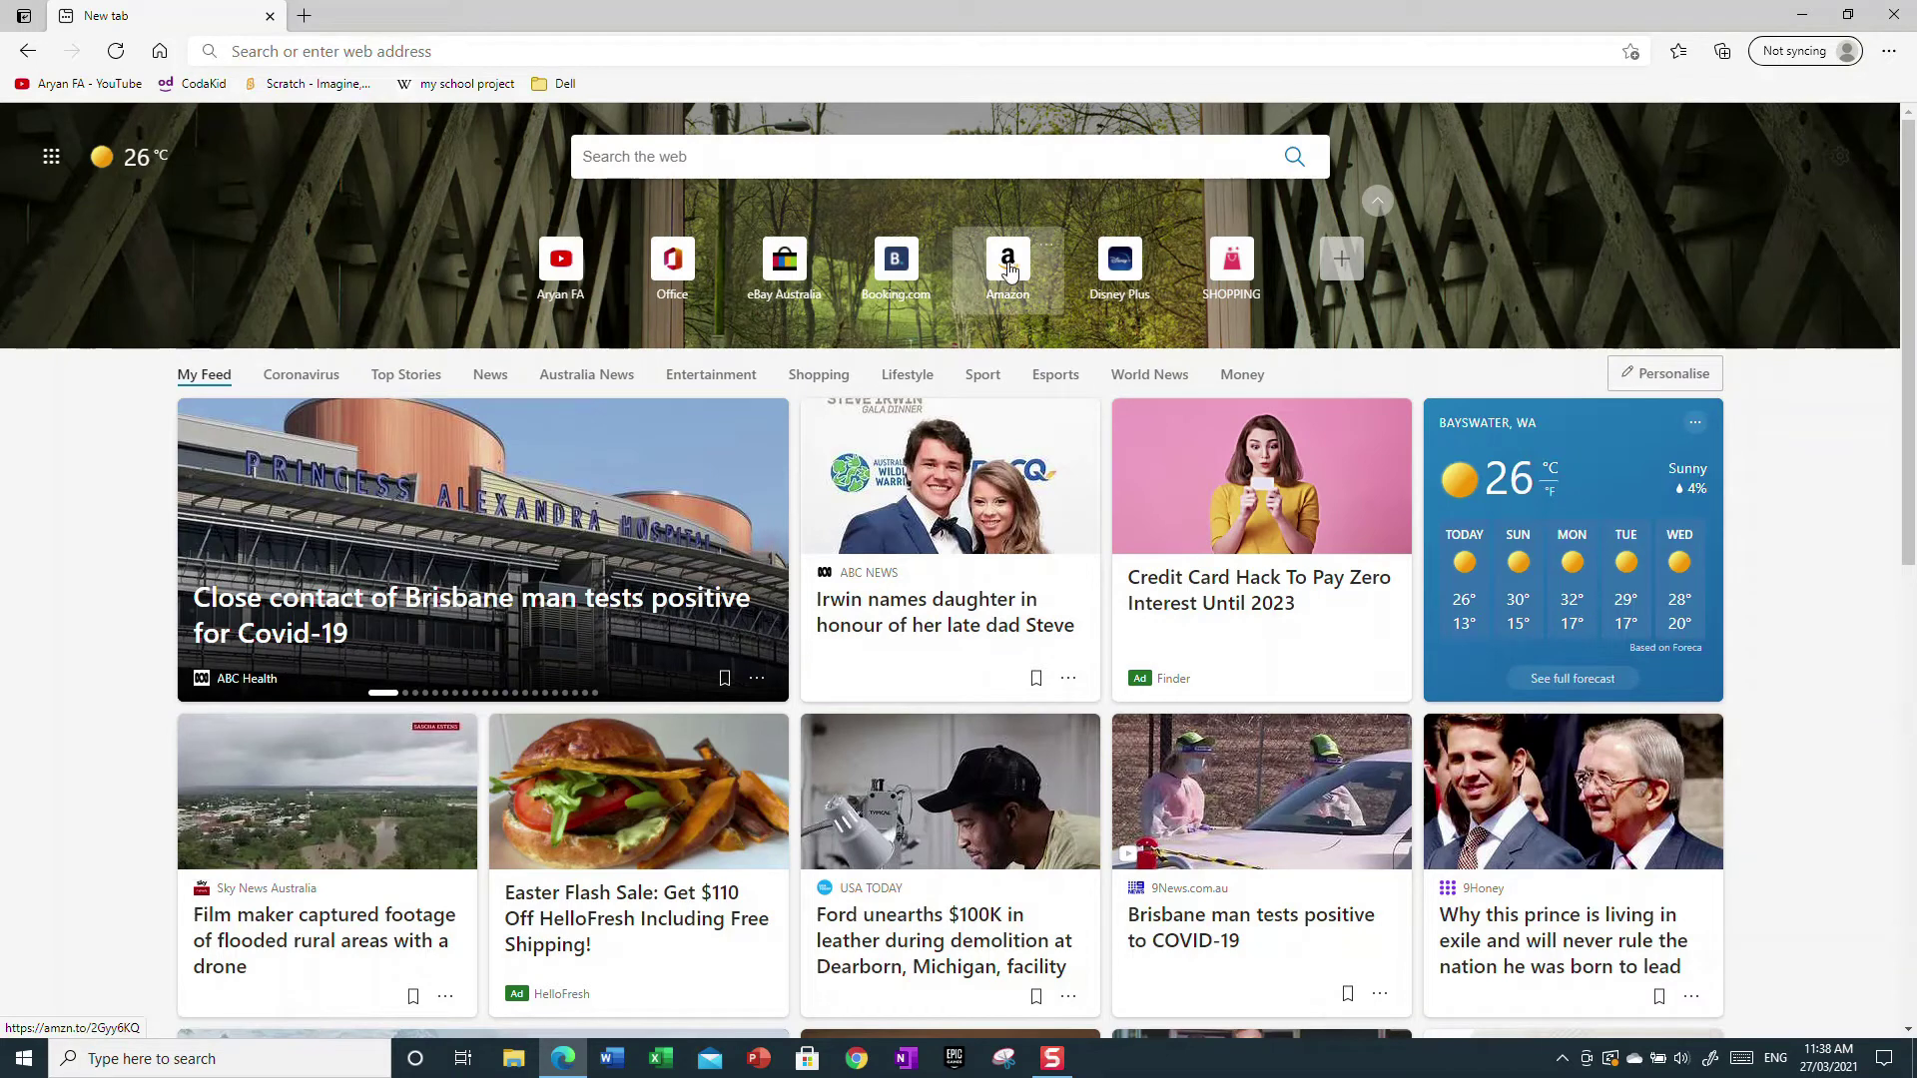
{"action": "key", "text": "ctrl+a"}
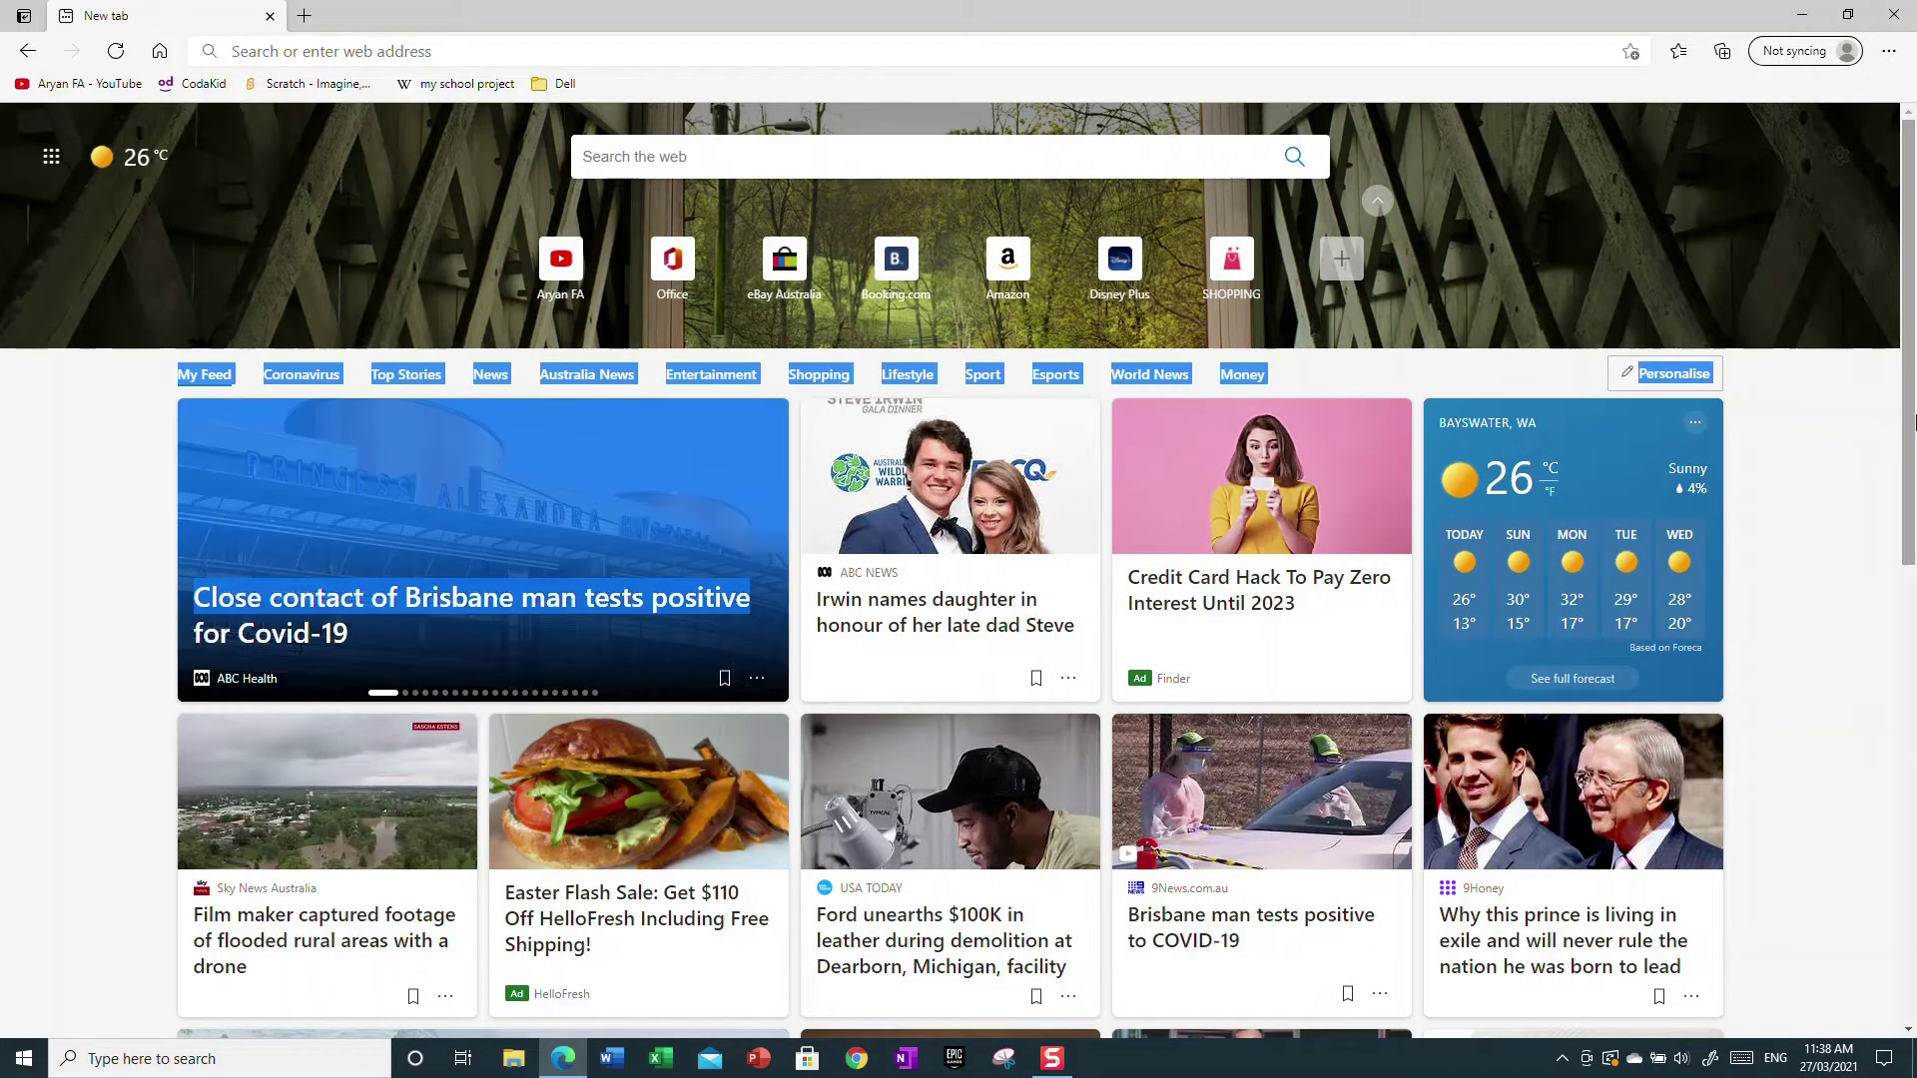
{"action": "left_click", "coordinate": [1622, 269]}
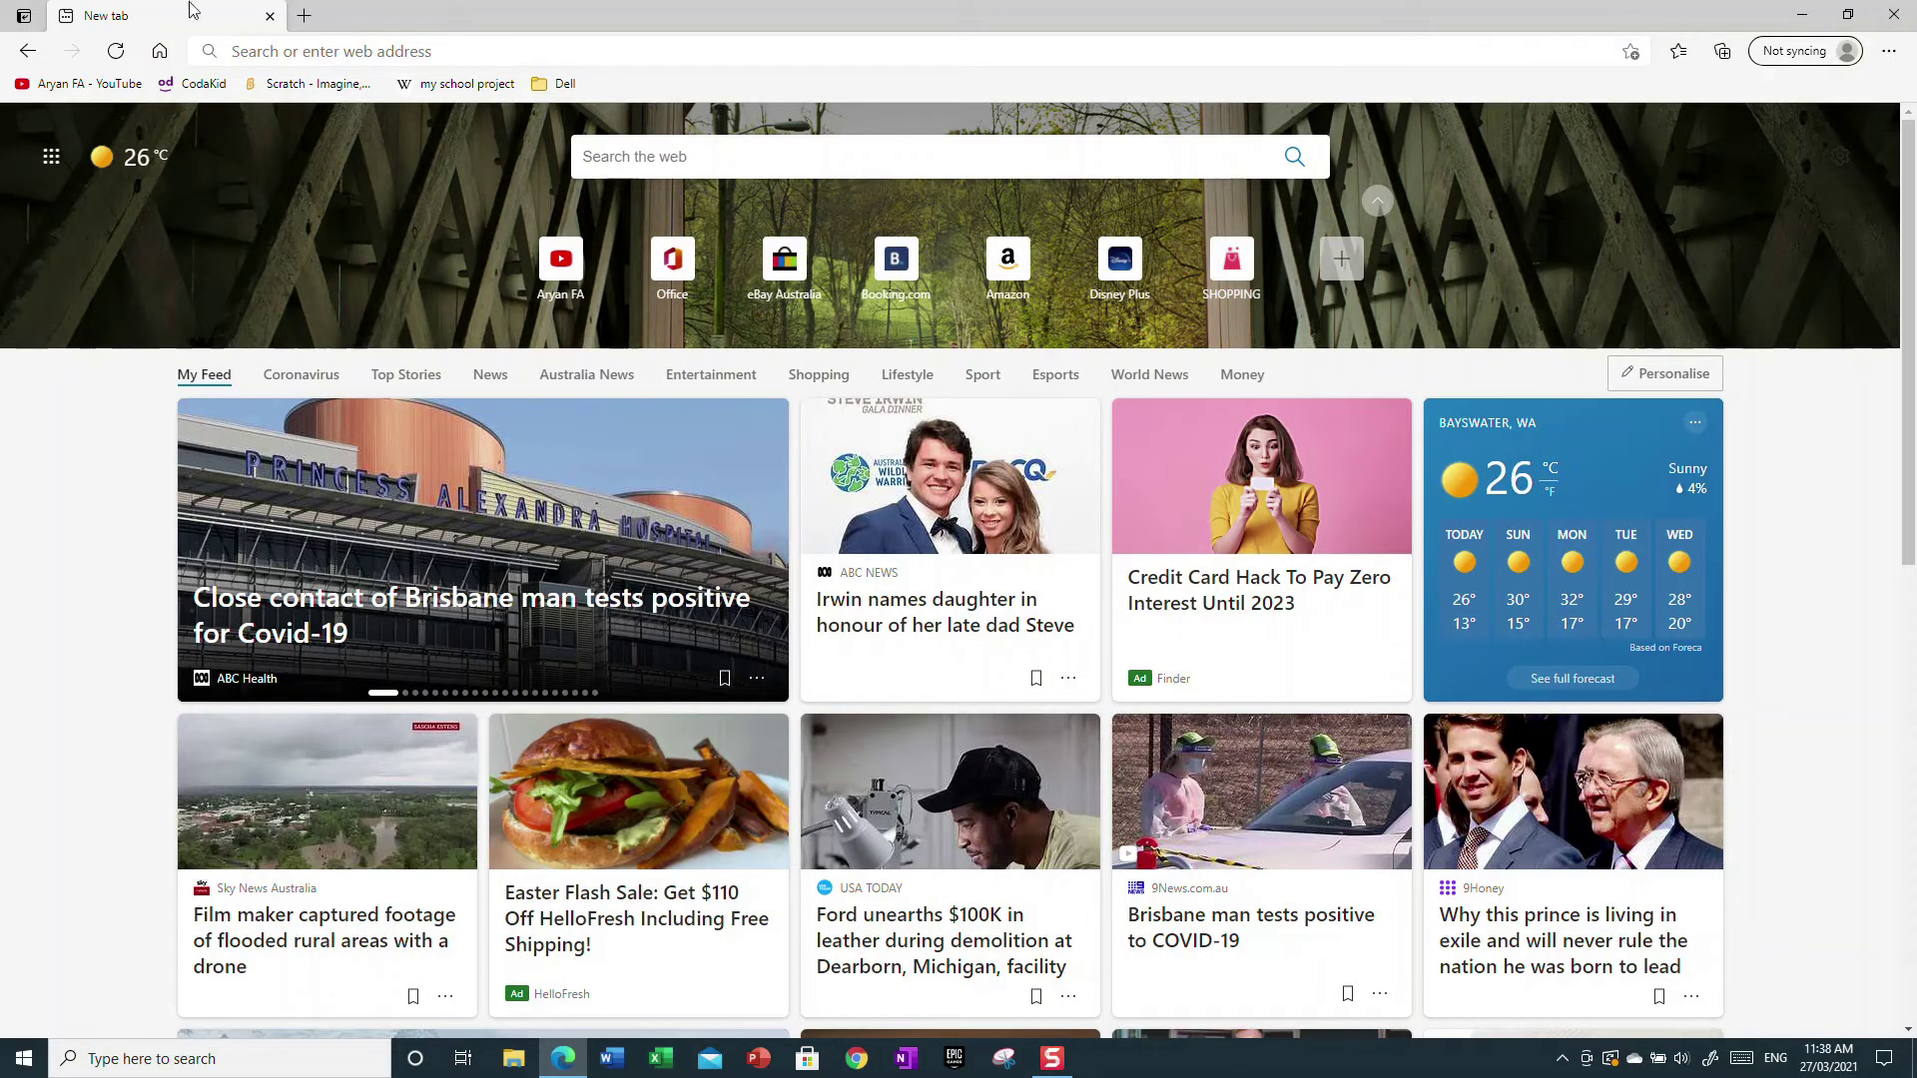
- Set the default URL copy and paste format to Link and enable using it when copying links within web pages
{"action": "left_click", "coordinate": [27, 52]}
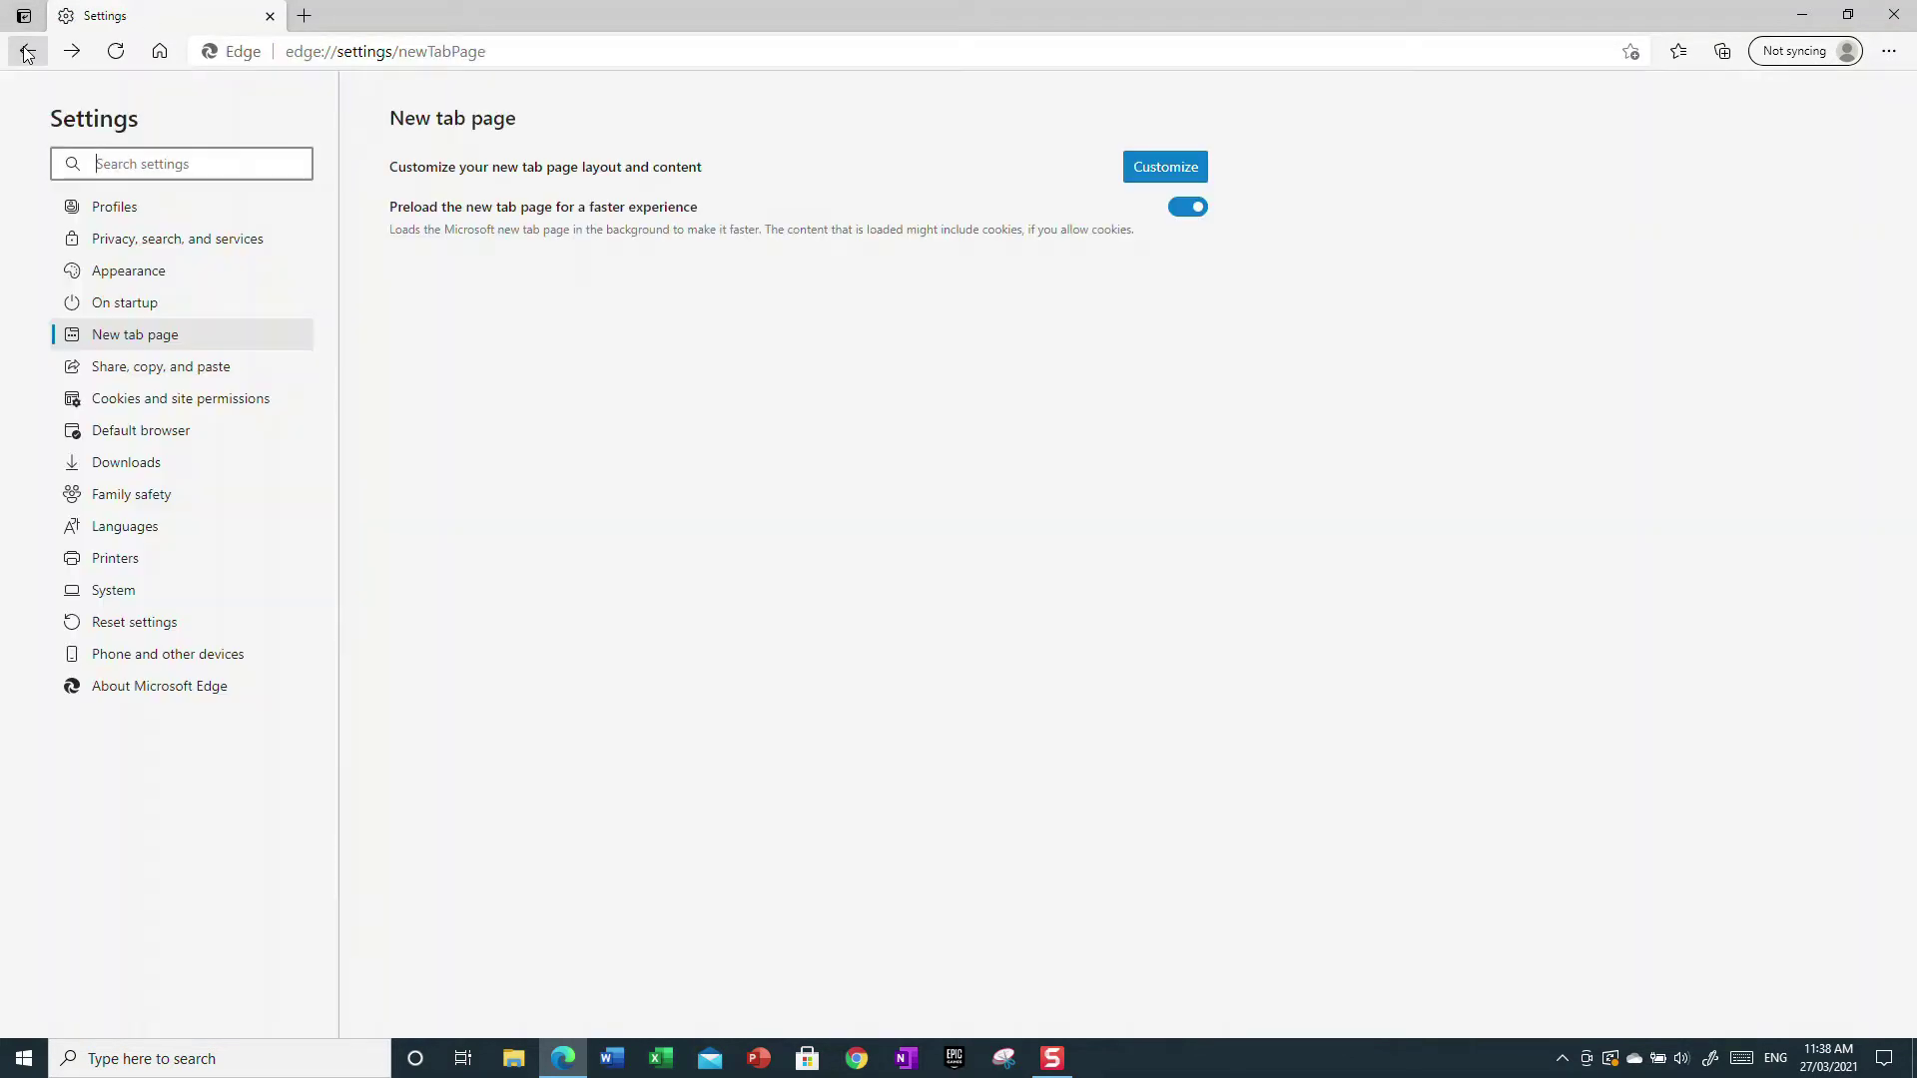
{"action": "left_click", "coordinate": [117, 382]}
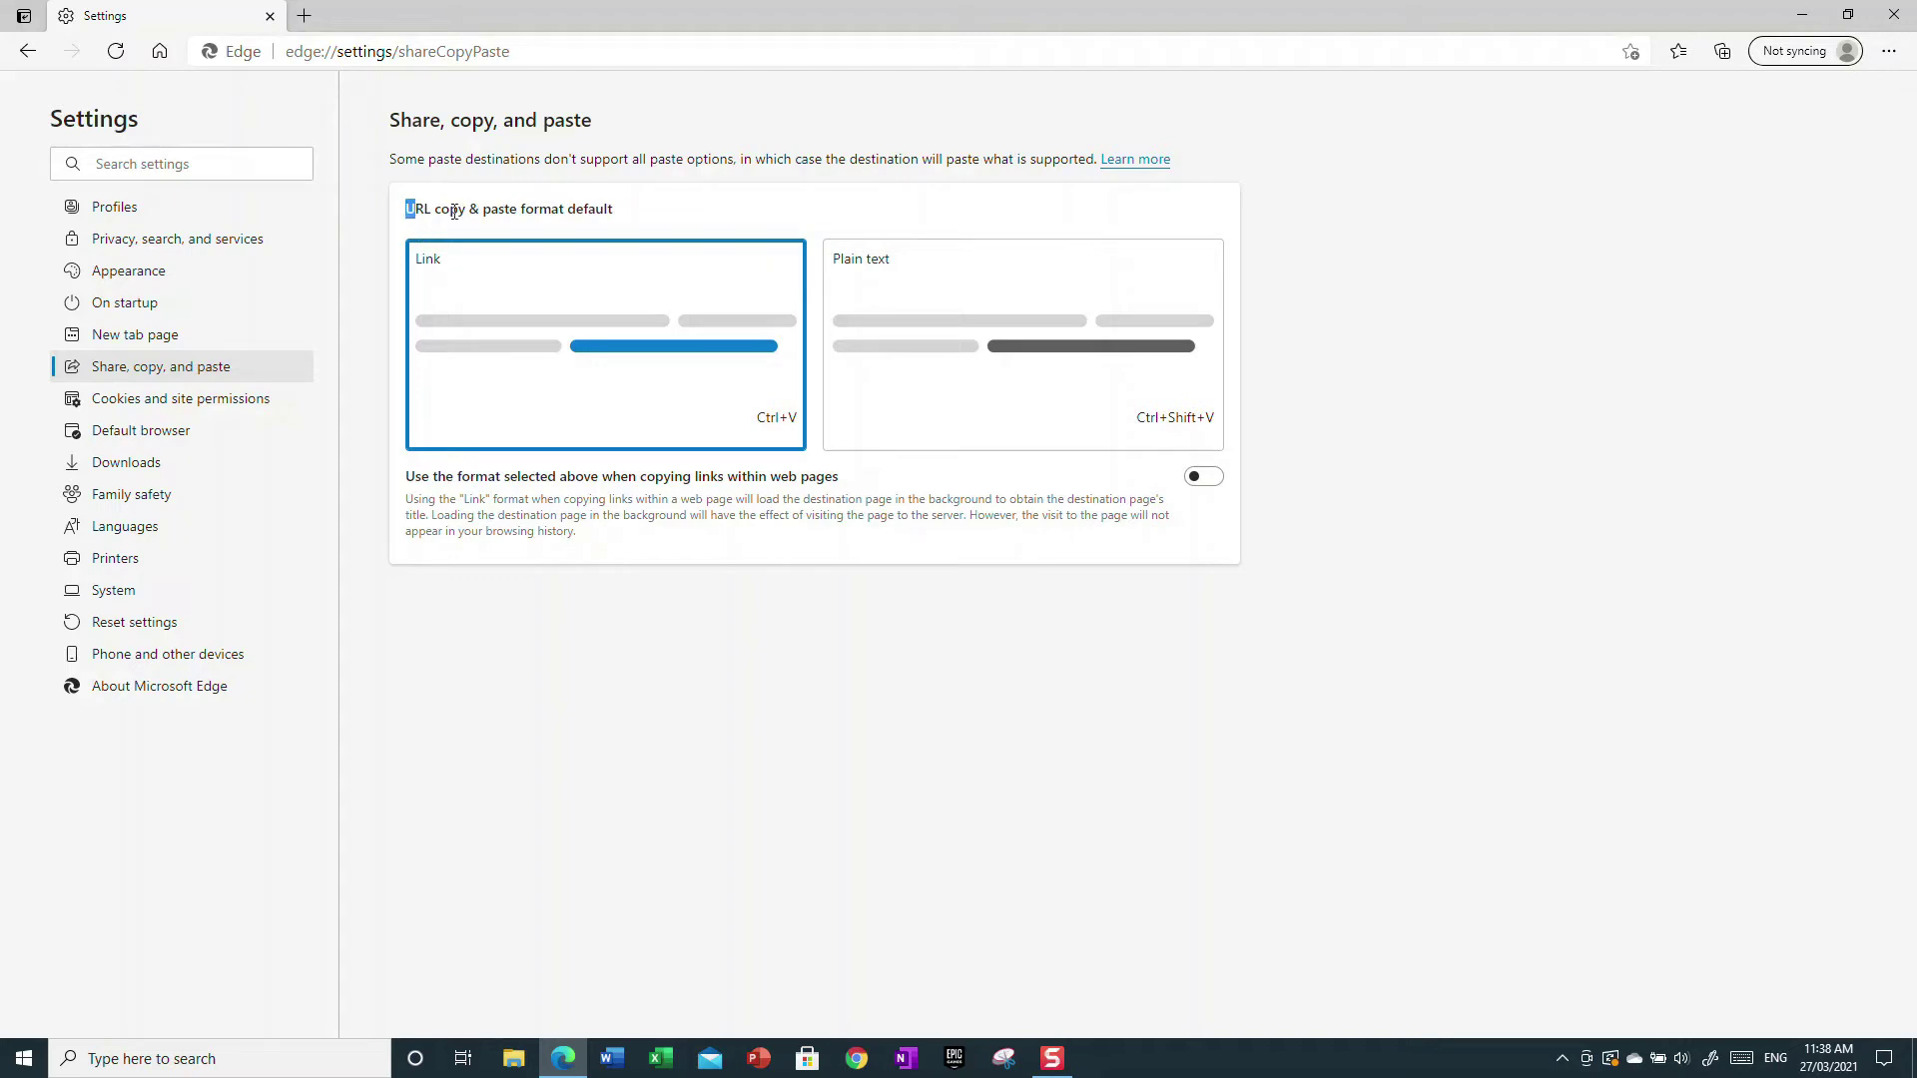
{"action": "left_click_drag", "start_coordinate": [455, 212], "coordinate": [606, 253]}
{"action": "left_click", "coordinate": [1066, 633]}
{"action": "left_click", "coordinate": [865, 358]}
{"action": "left_click", "coordinate": [699, 357]}
{"action": "left_click", "coordinate": [865, 374]}
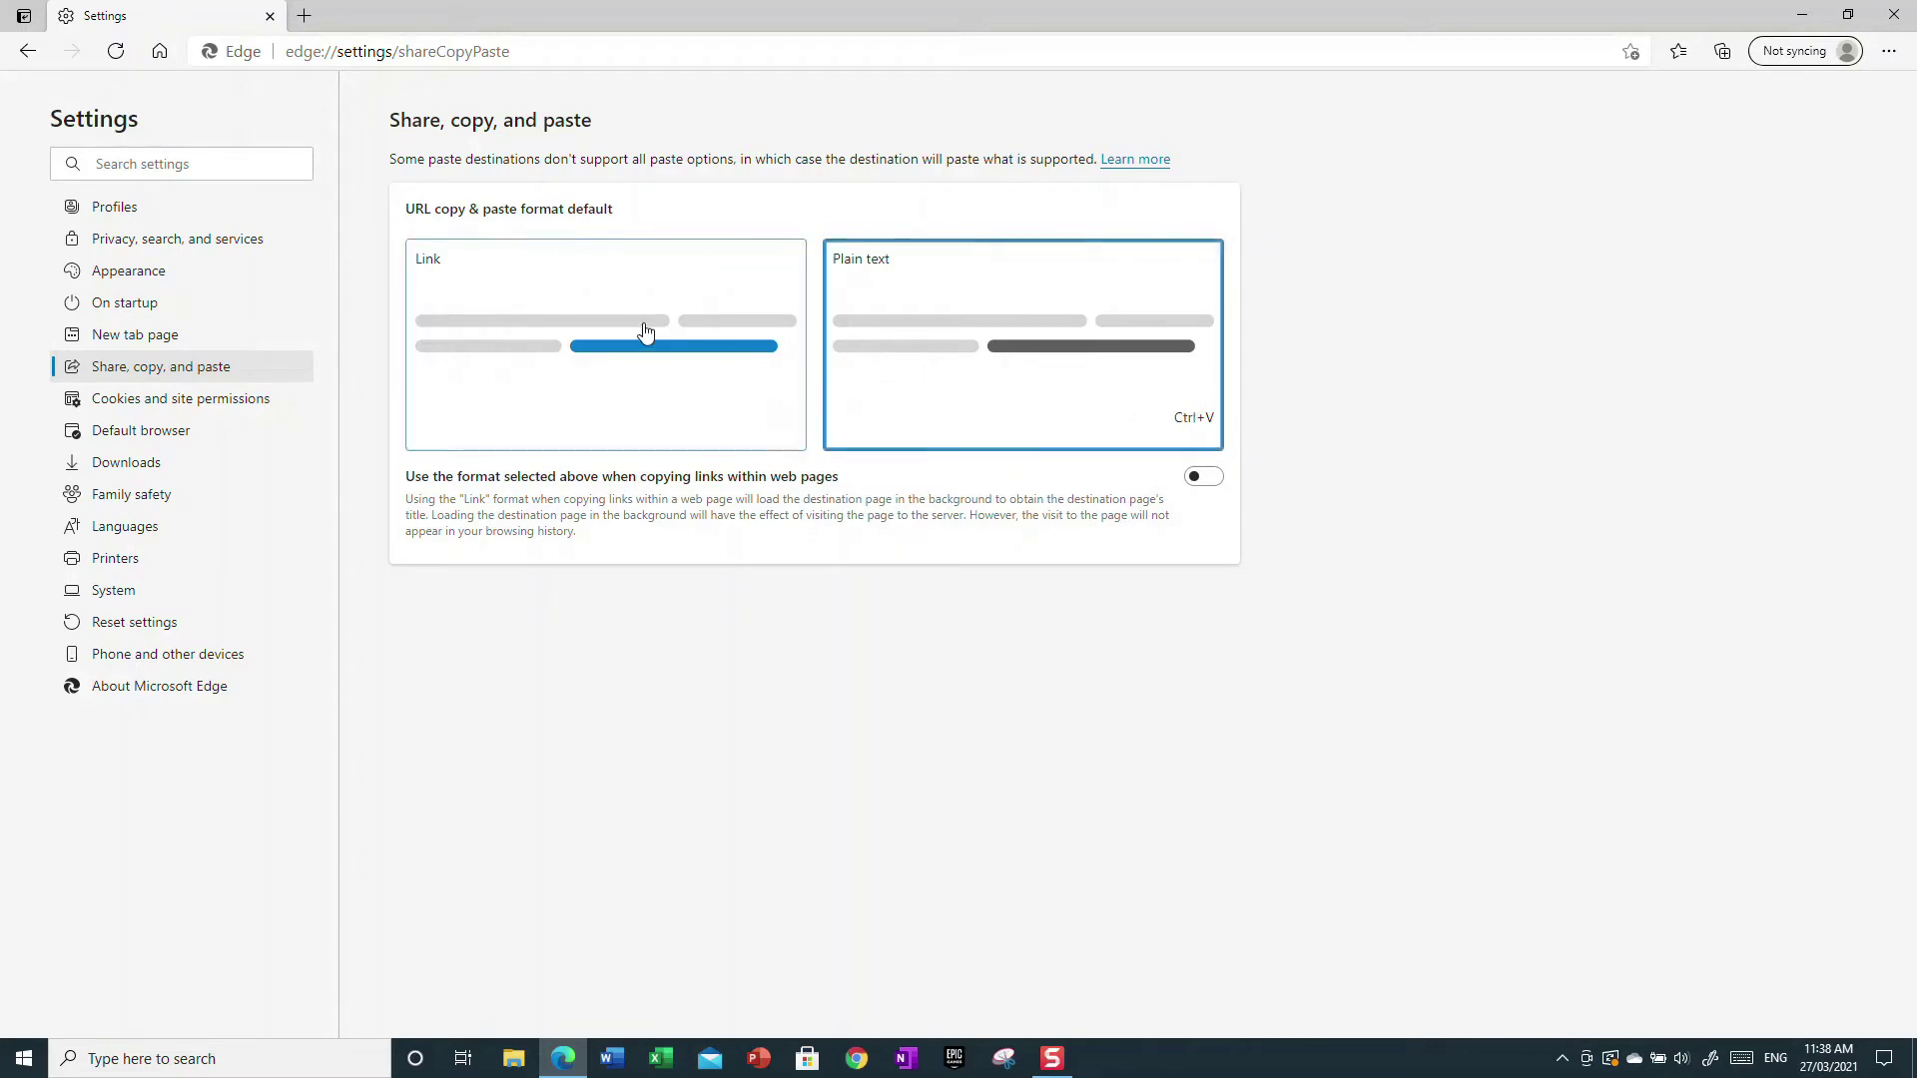
{"action": "left_click", "coordinate": [689, 333]}
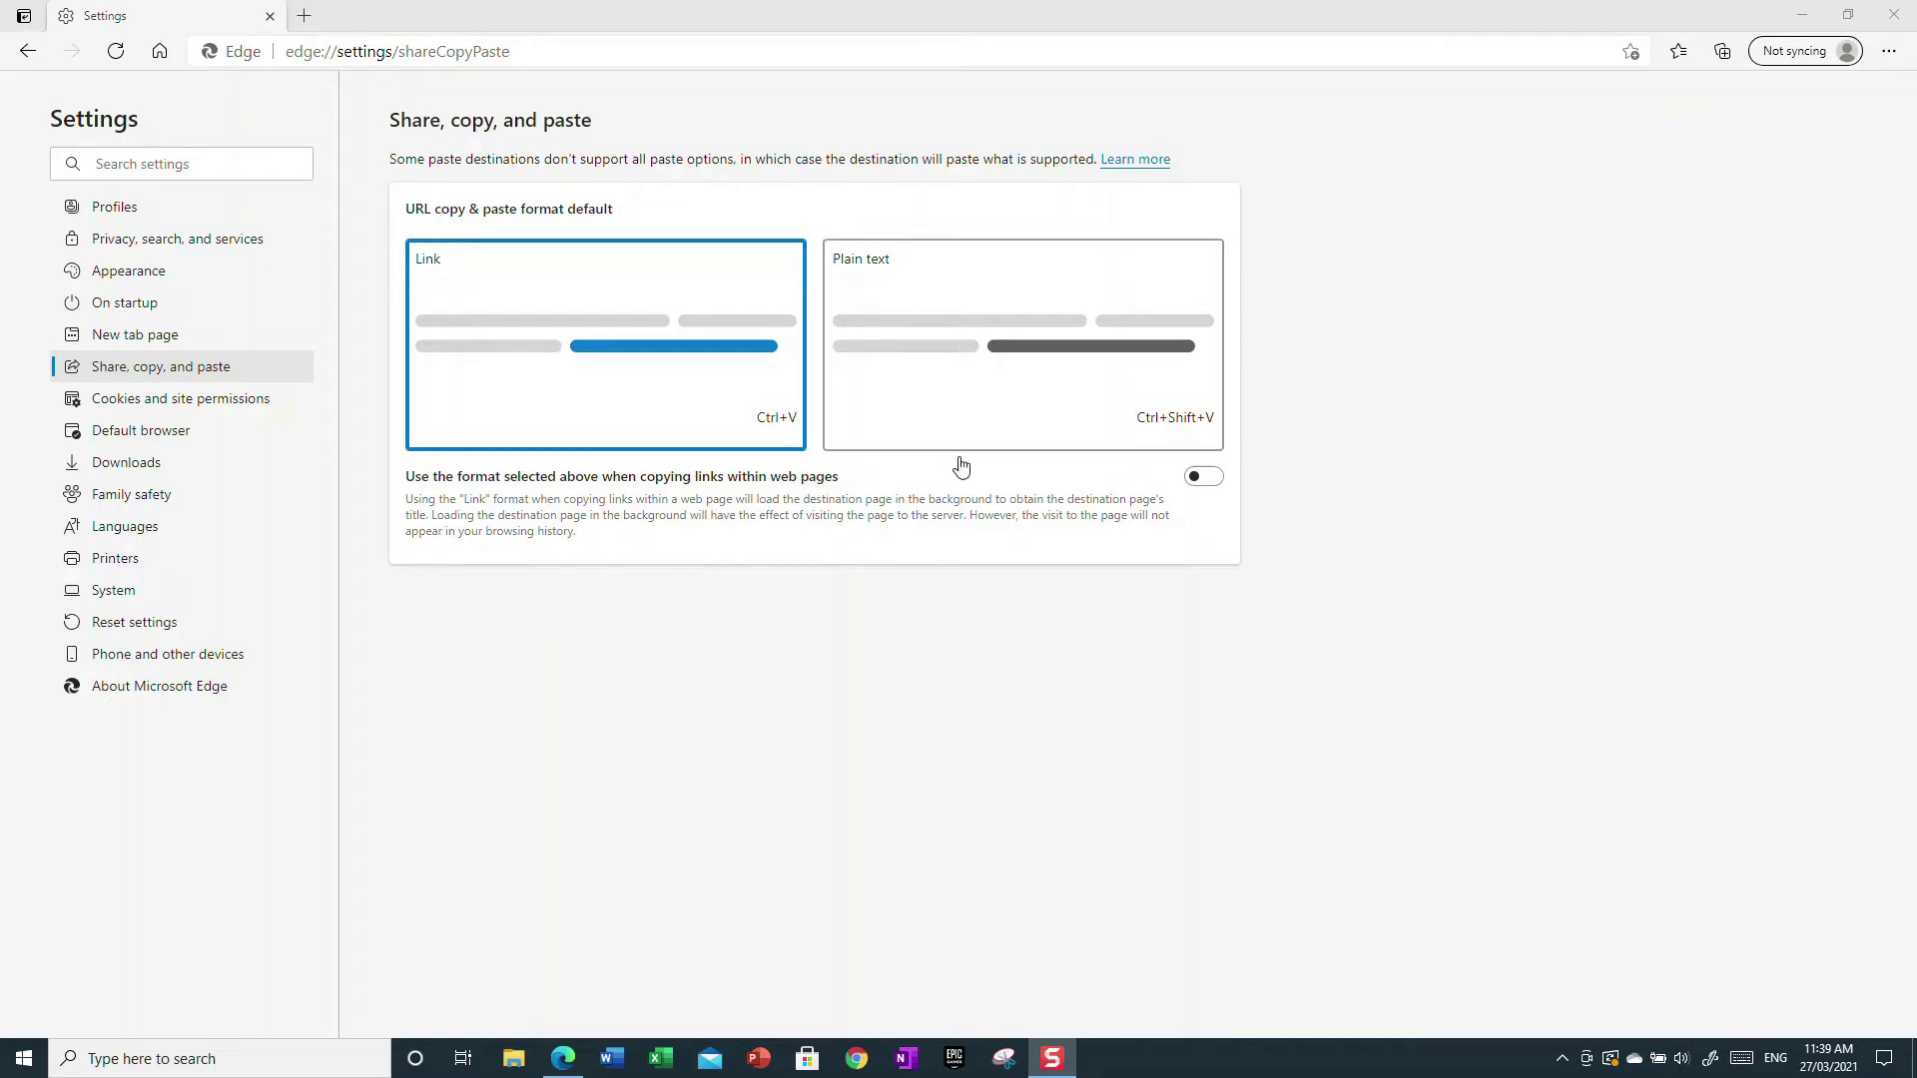
{"action": "left_click", "coordinate": [1201, 475]}
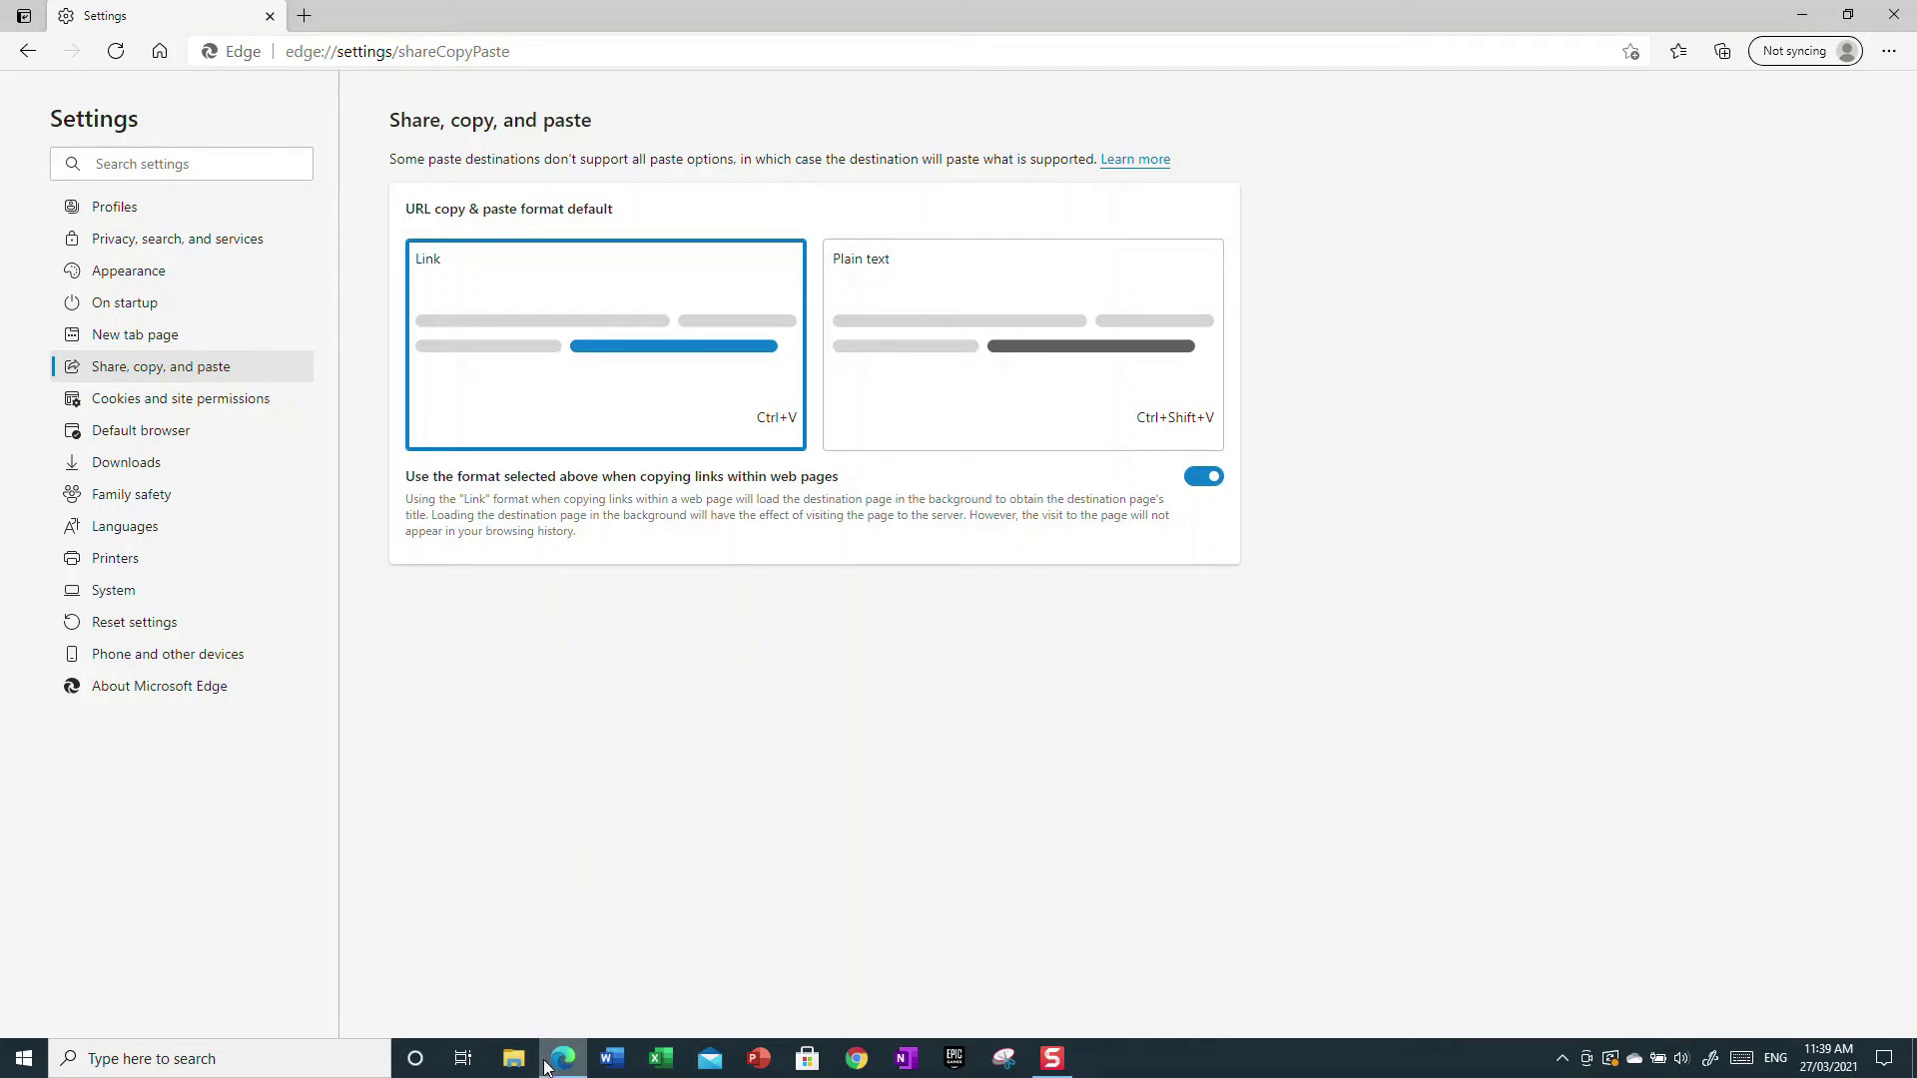
- Make Microsoft Edge the default browser and review the Internet Explorer compatibility section
{"action": "left_click", "coordinate": [263, 399]}
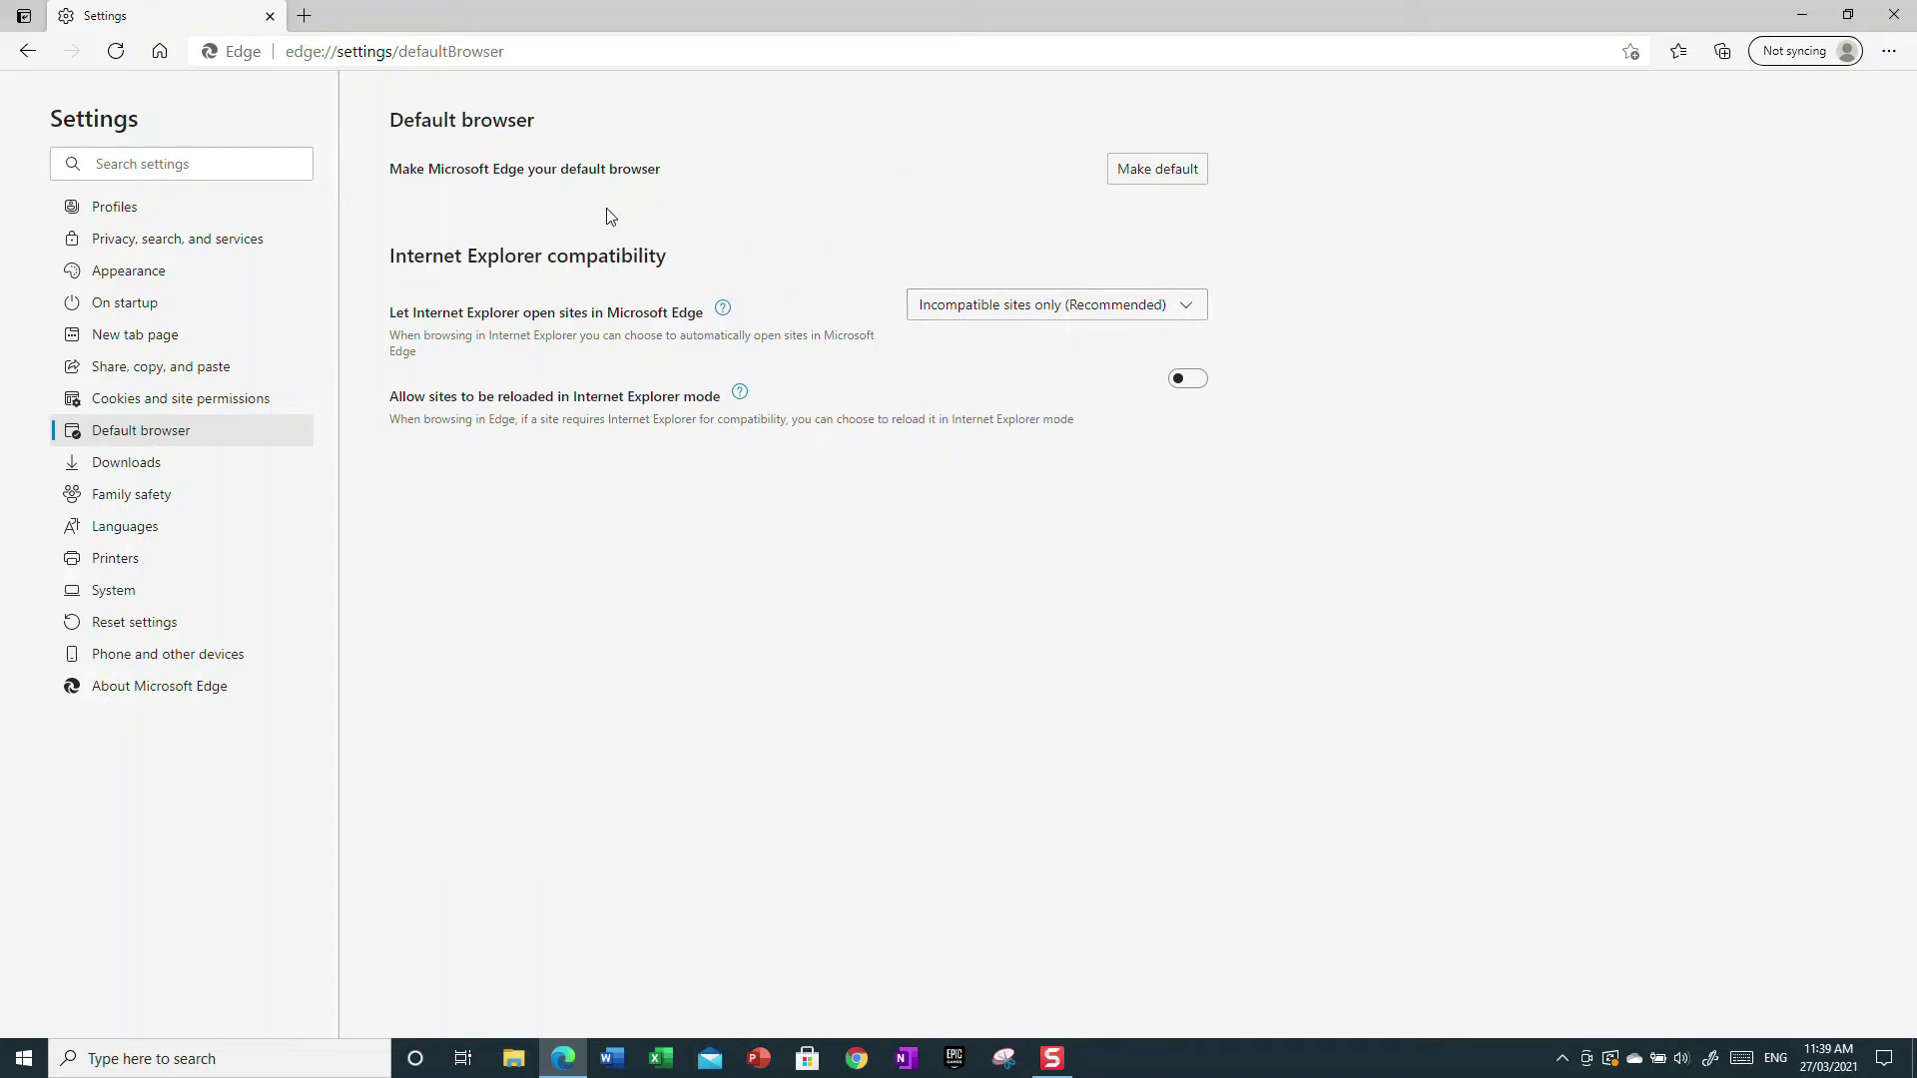
{"action": "triple_click", "coordinate": [404, 166]}
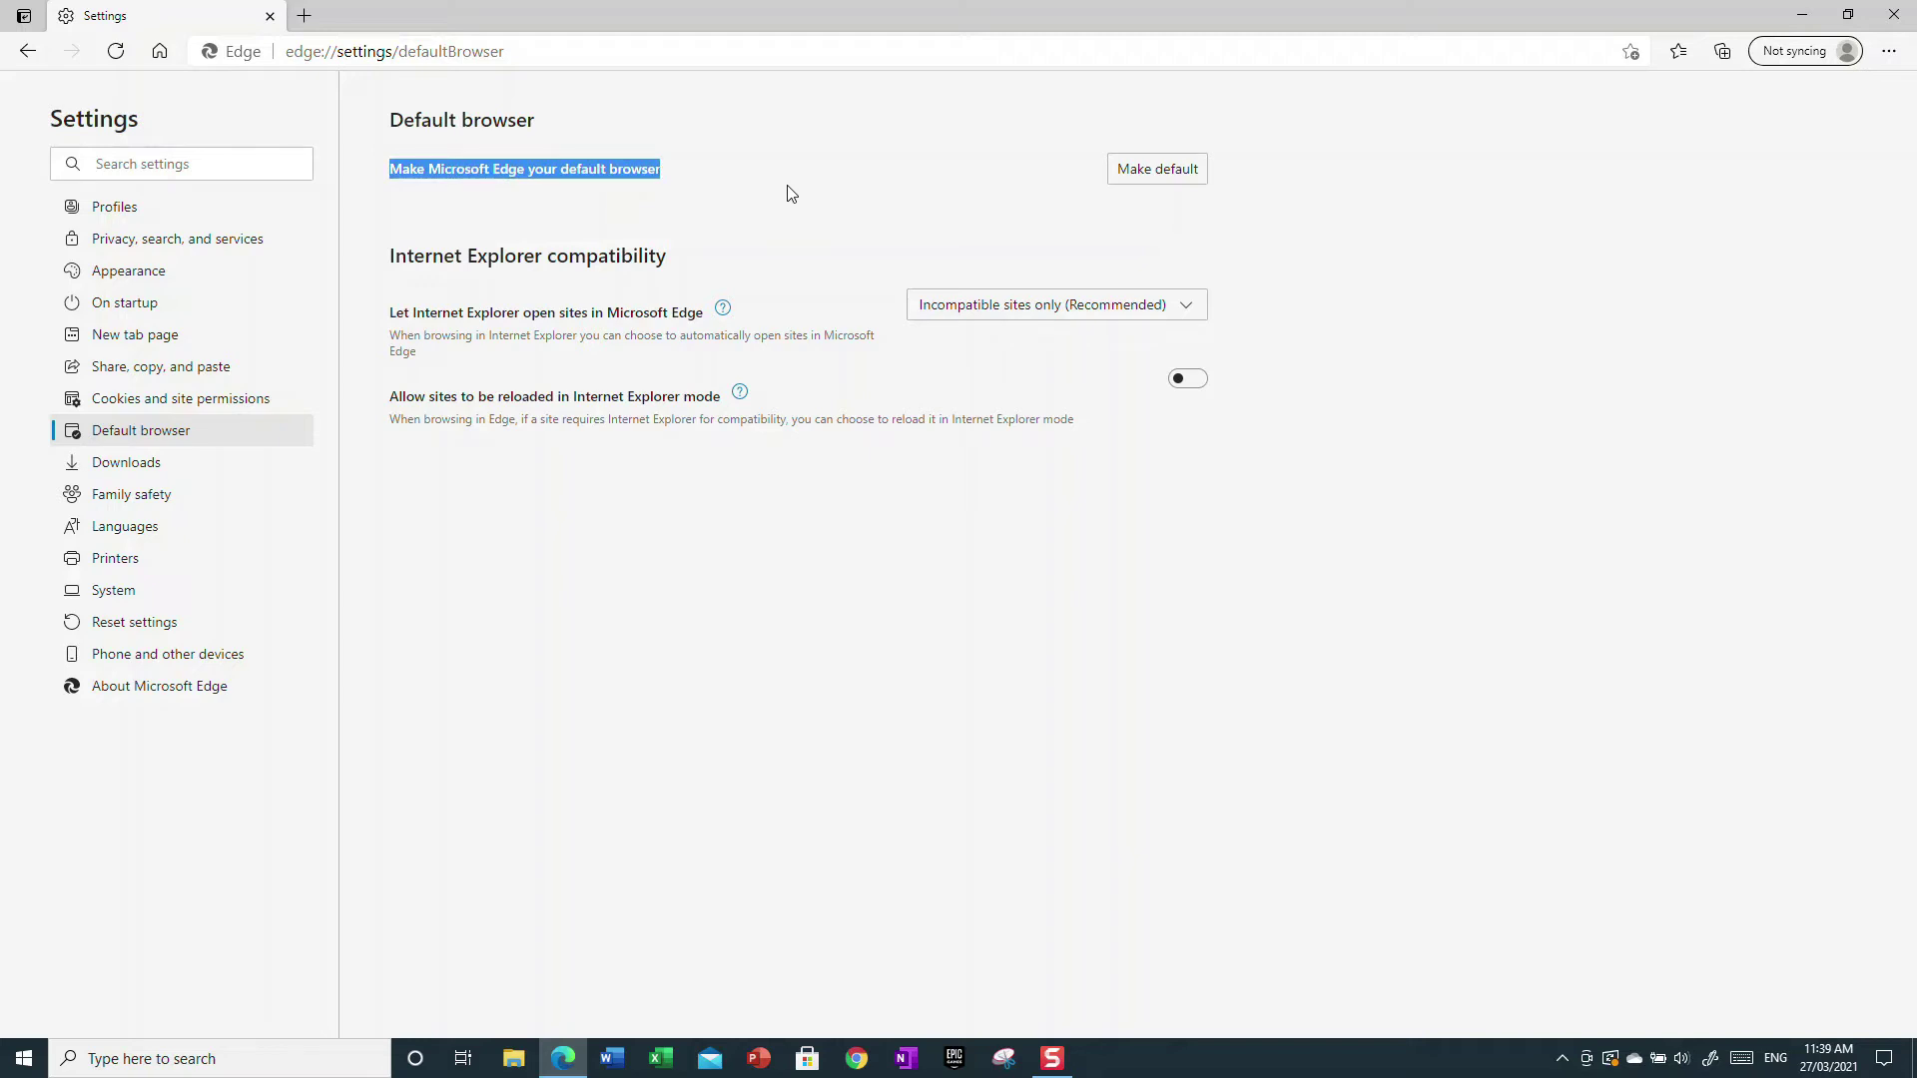
{"action": "left_click", "coordinate": [702, 260]}
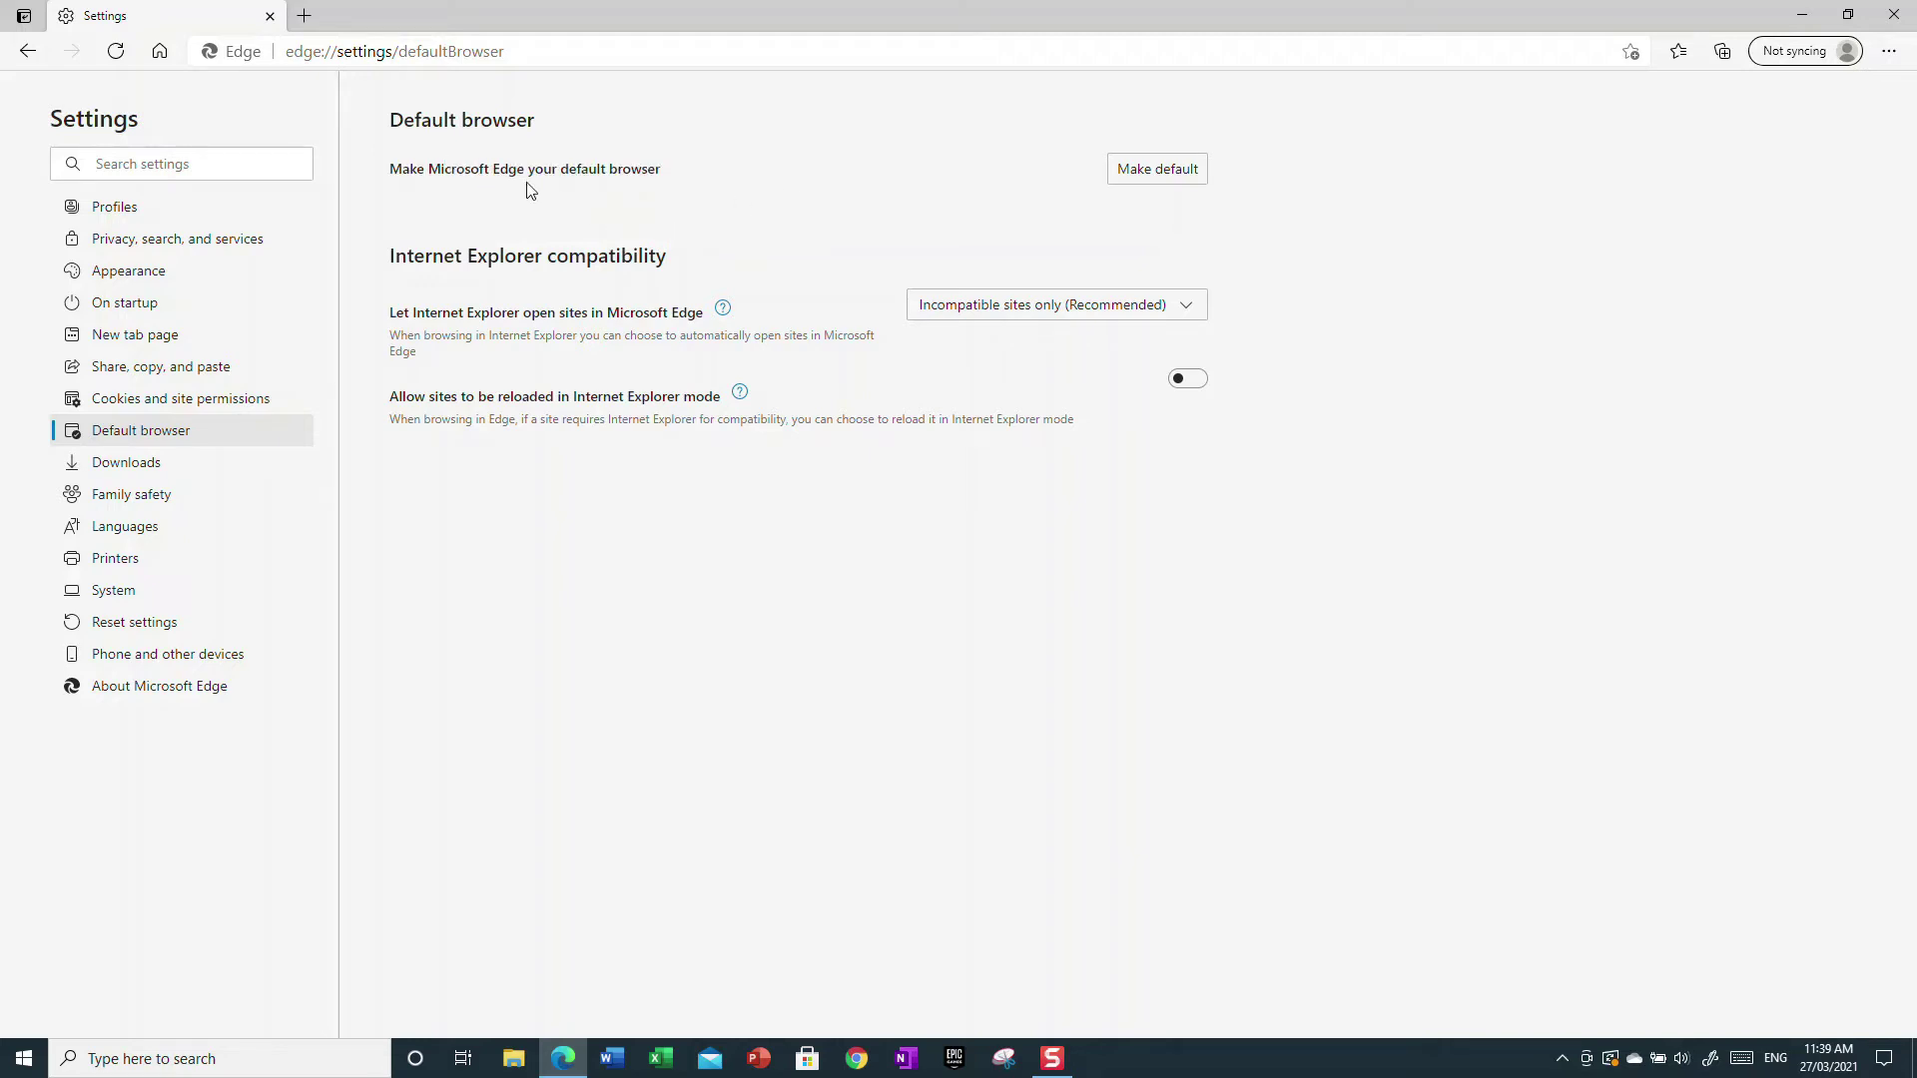
{"action": "left_click", "coordinate": [1203, 166]}
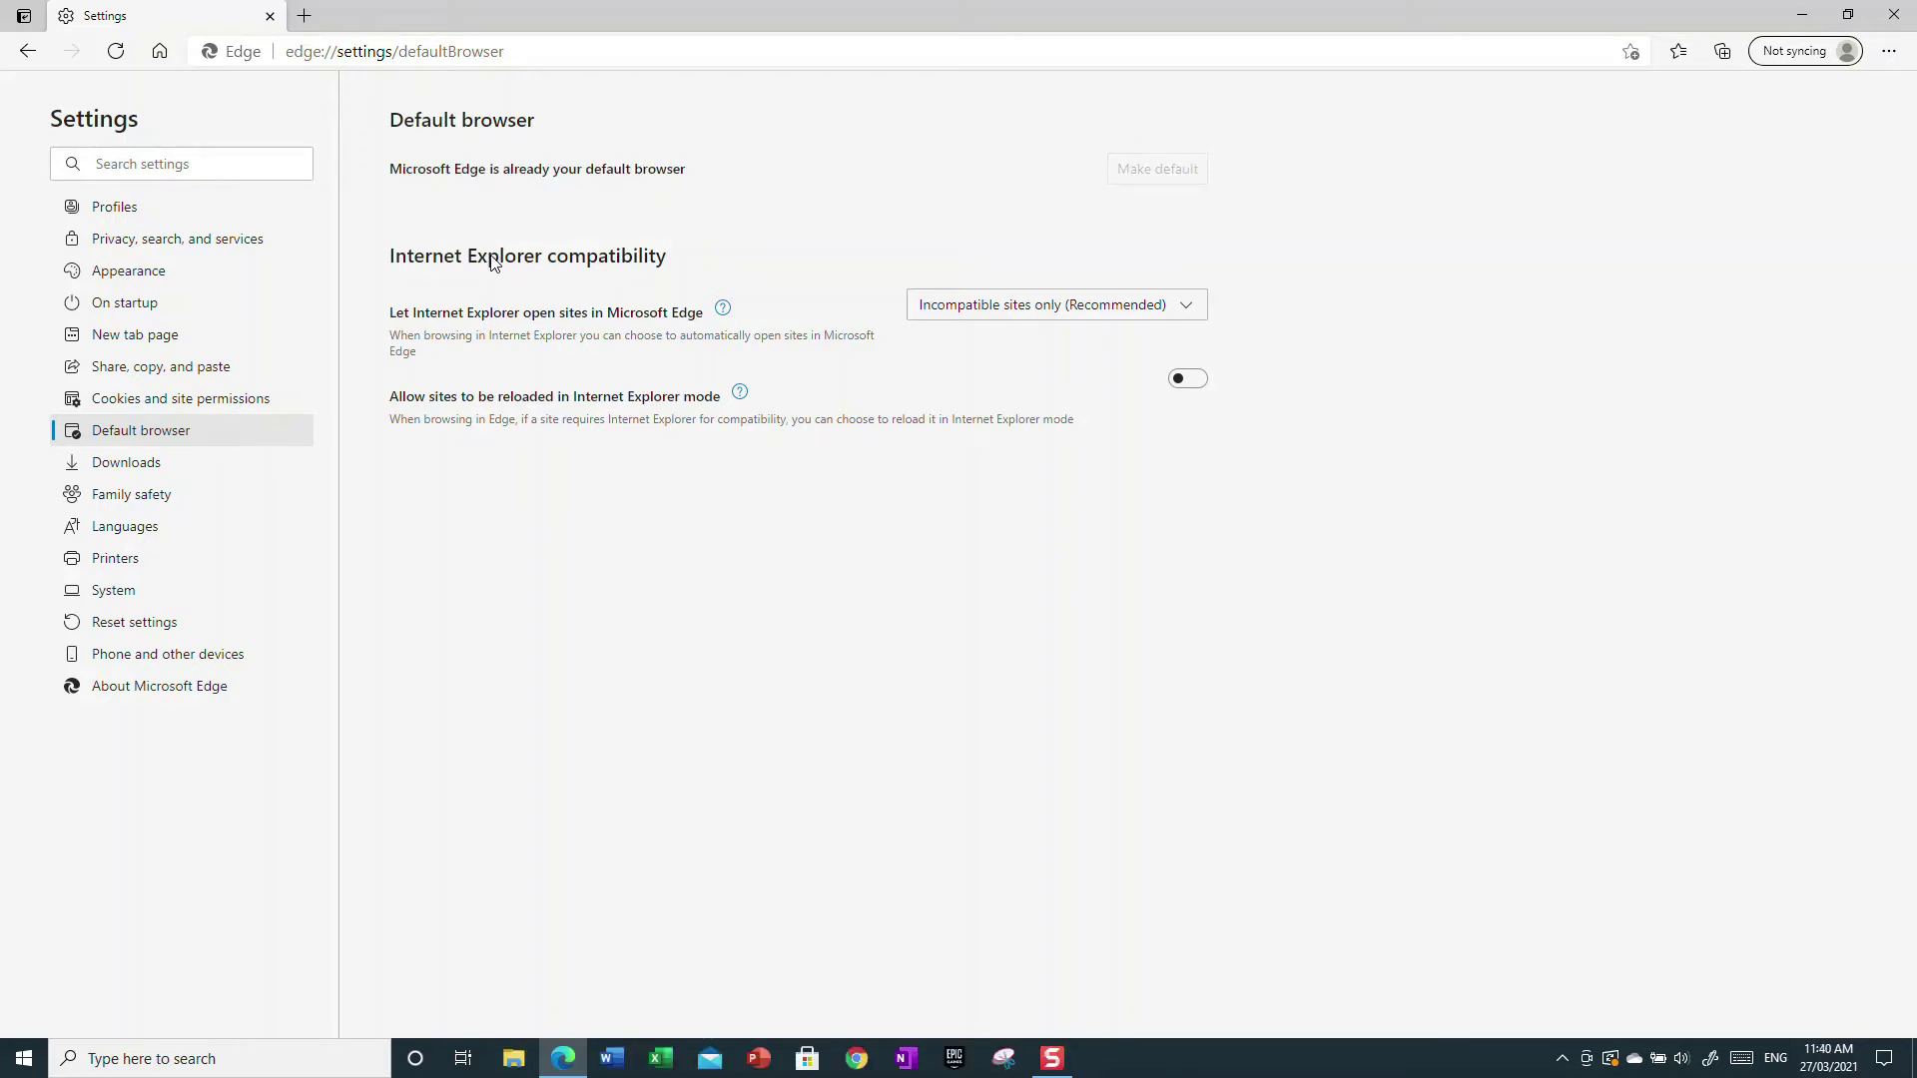
{"action": "left_click_drag", "start_coordinate": [390, 255], "coordinate": [677, 259]}
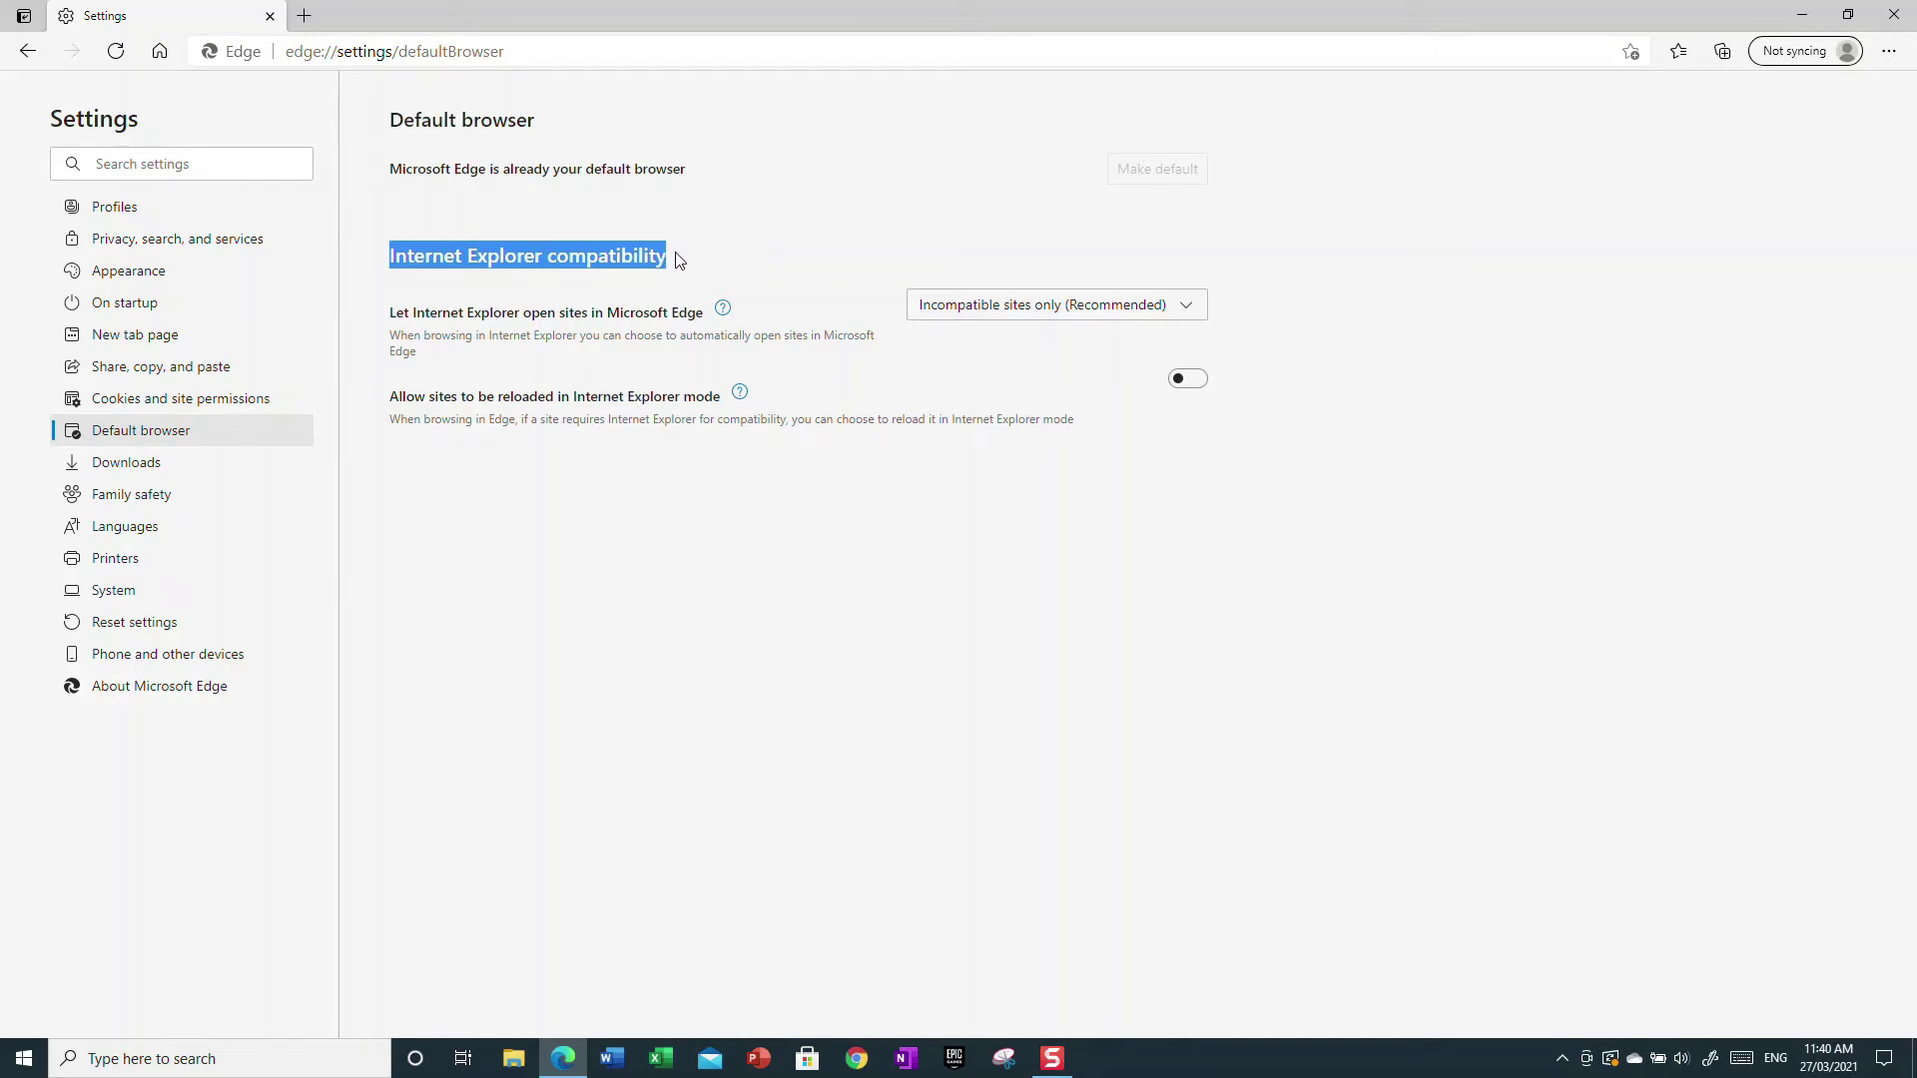
{"action": "left_click", "coordinate": [573, 272]}
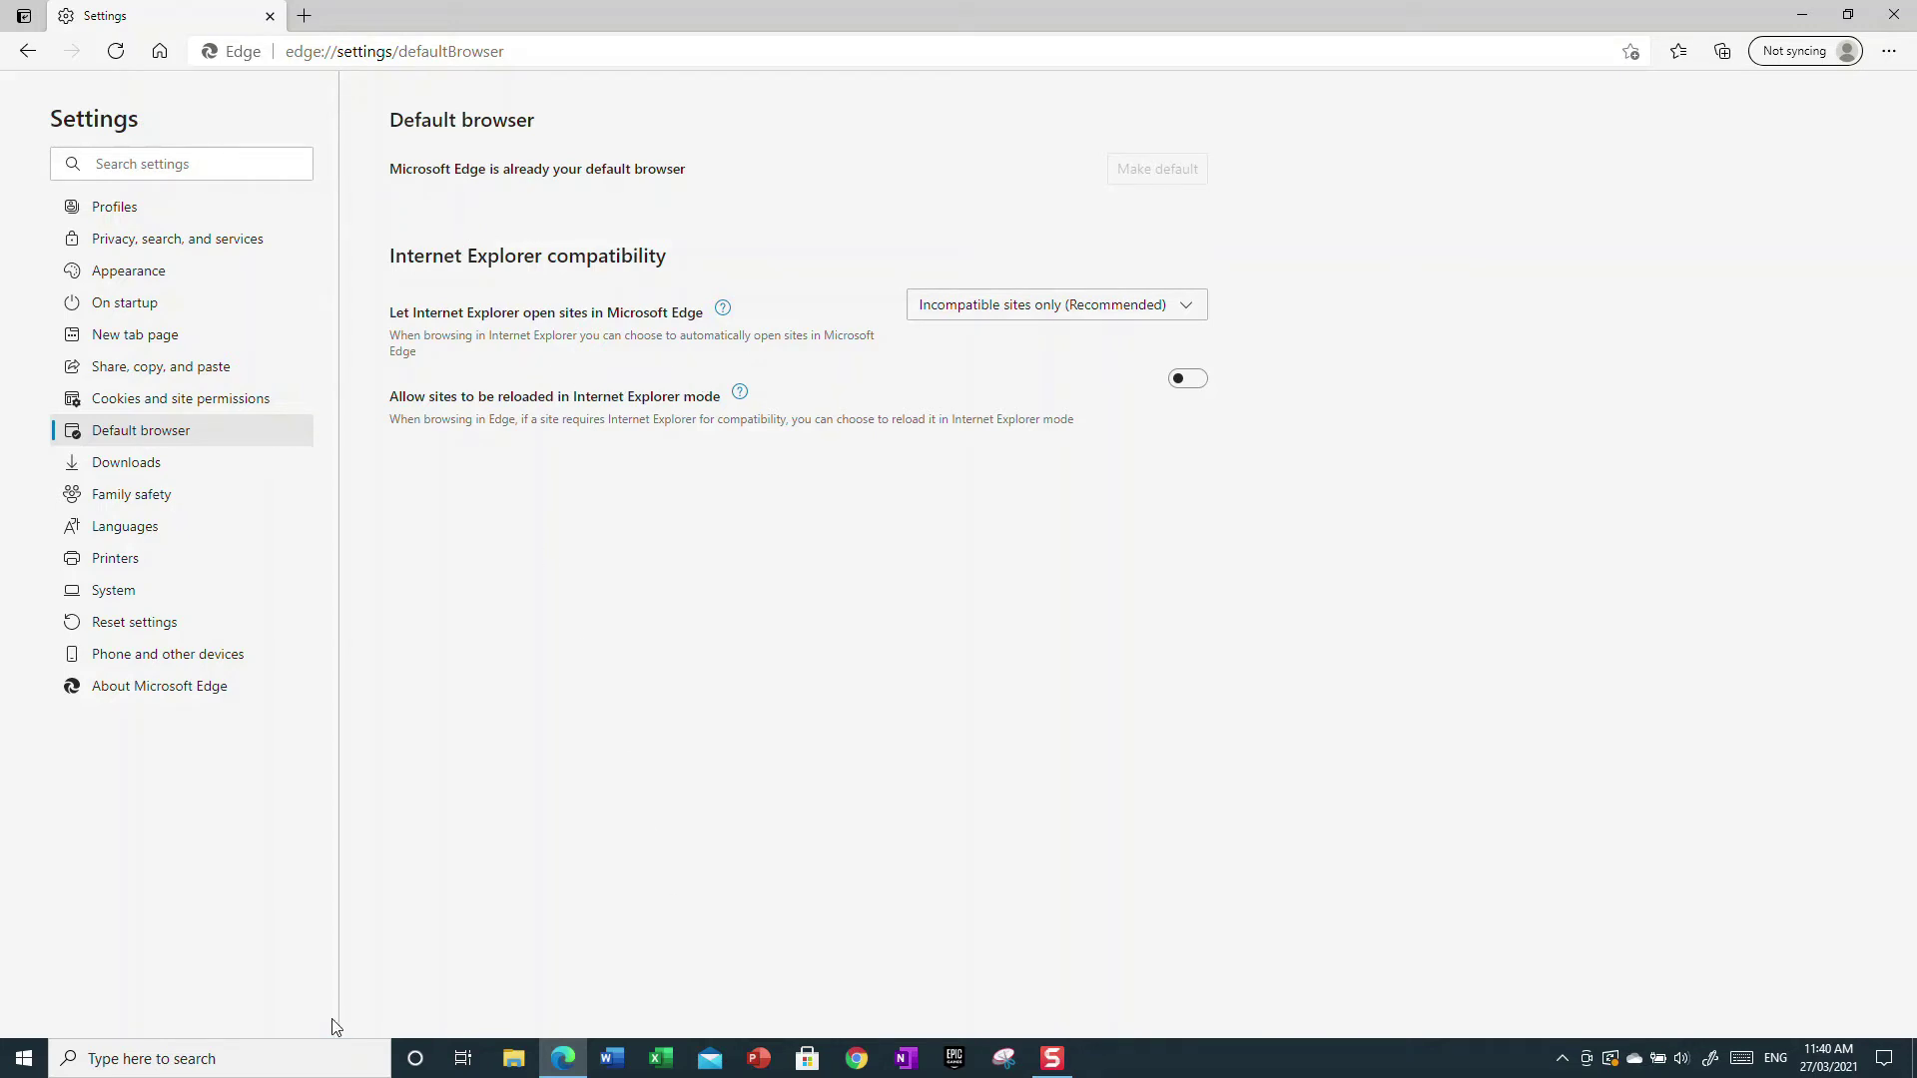
- Close the browser settings window and open the YouTube link posted in Discord's for-video channel to test the default browser
{"action": "left_click", "coordinate": [230, 1058]}
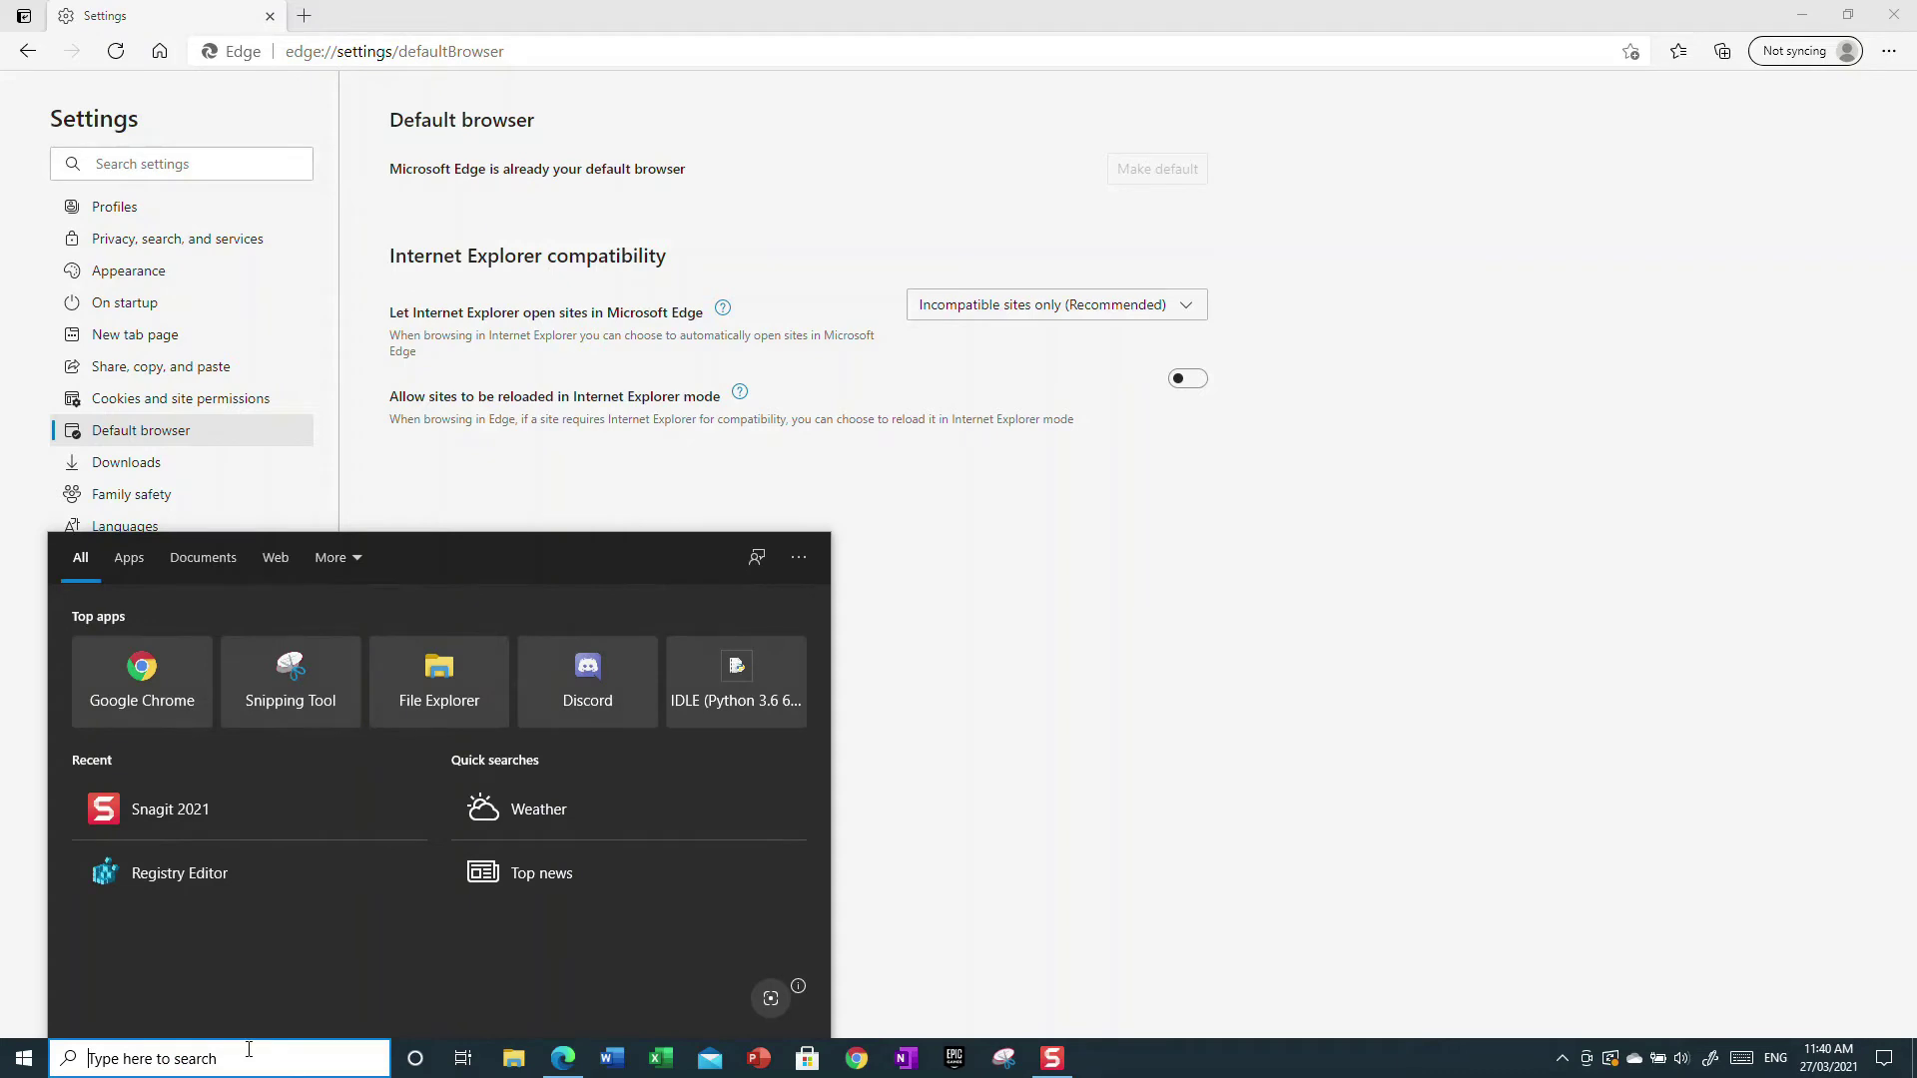
{"action": "left_click", "coordinate": [1073, 764]}
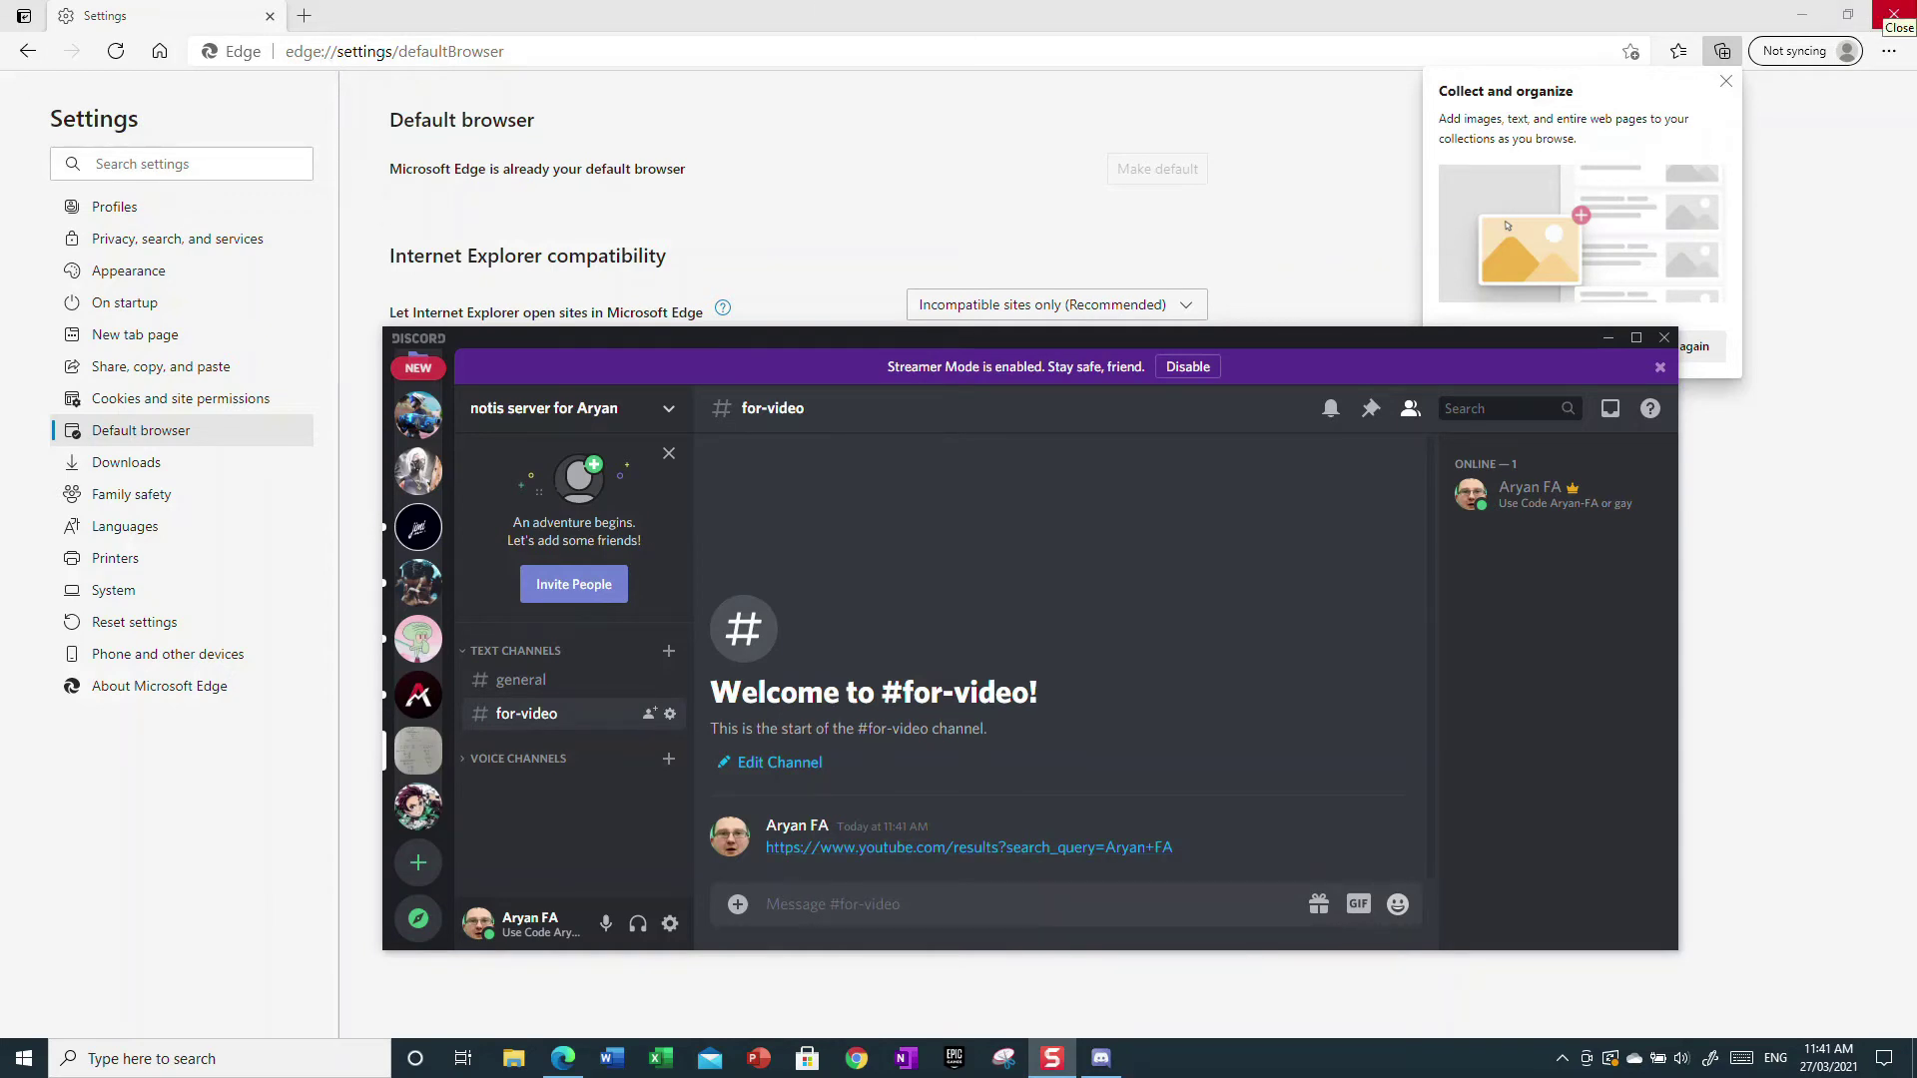
{"action": "left_click", "coordinate": [1894, 12]}
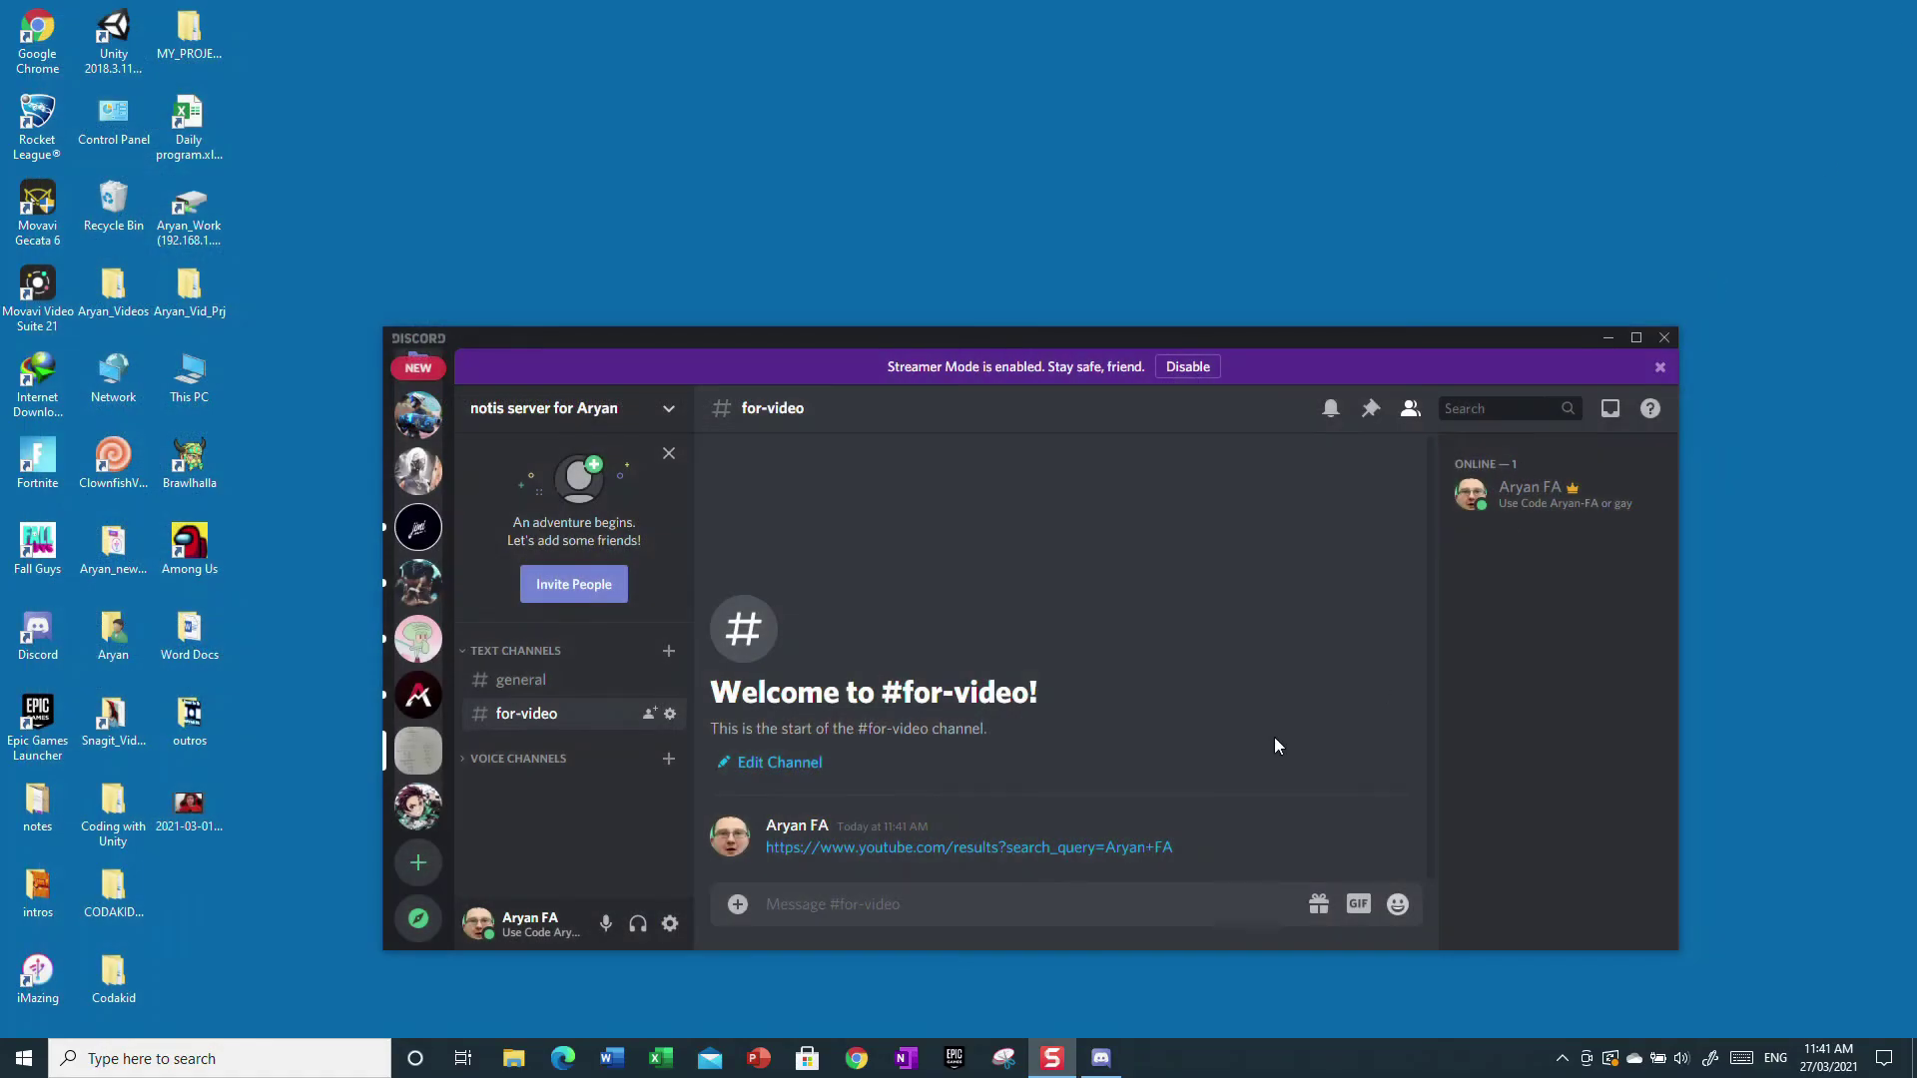
{"action": "left_click", "coordinate": [1122, 850]}
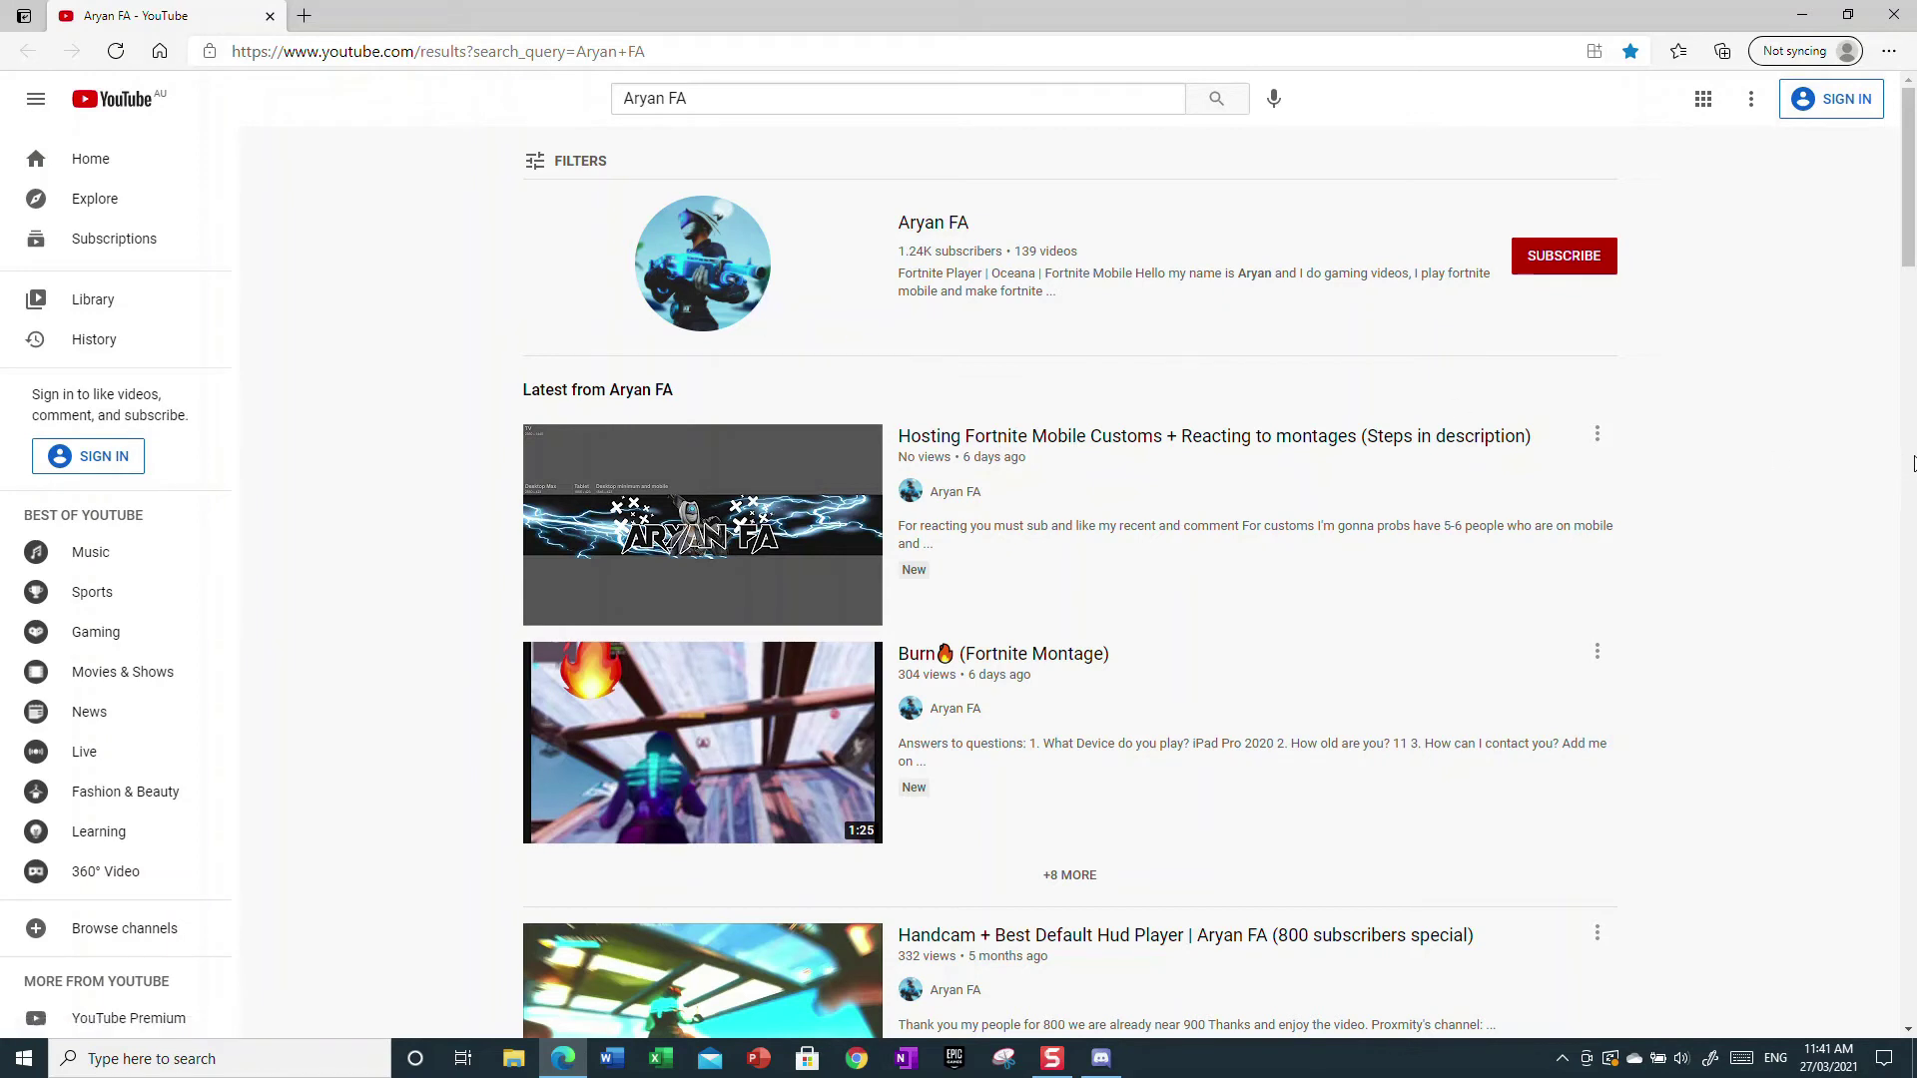
- Zoom the YouTube search results page in to 500%
{"action": "left_click", "coordinate": [1888, 51]}
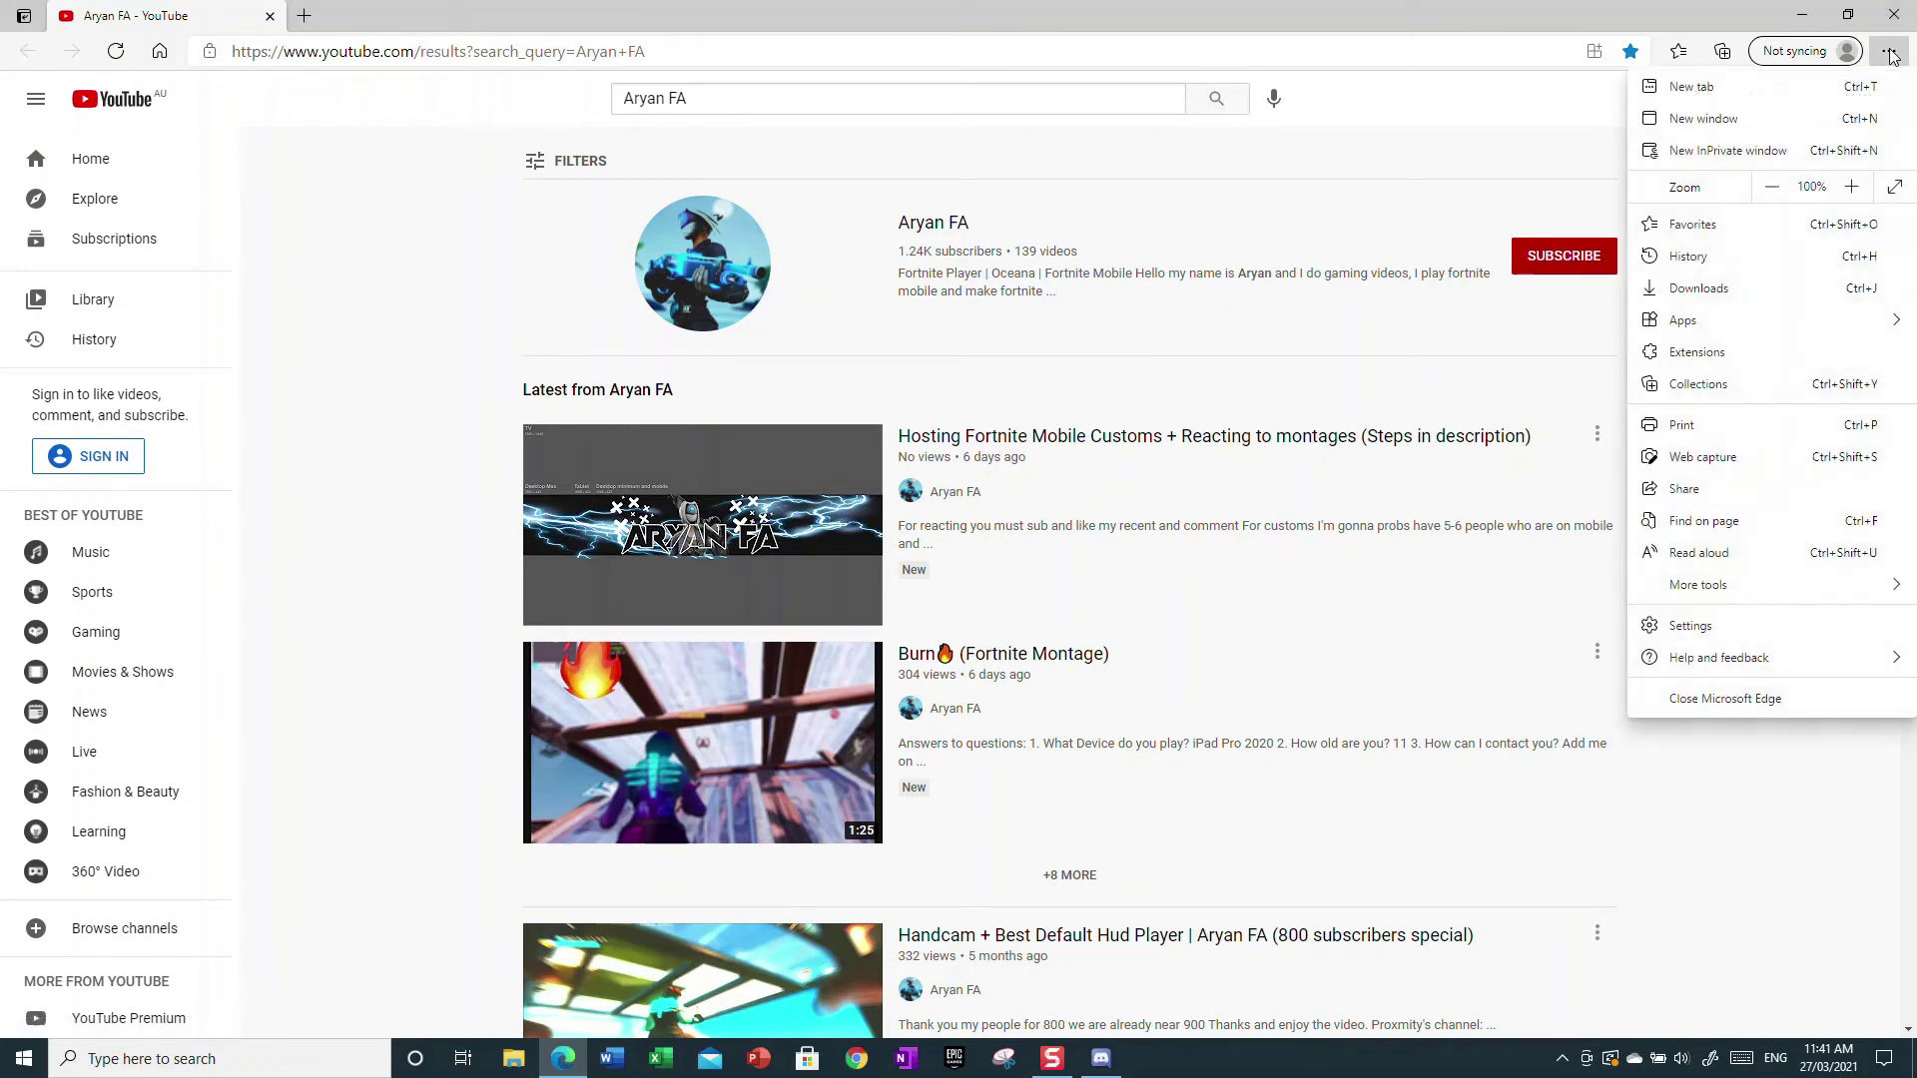
{"action": "left_click", "coordinate": [1500, 176]}
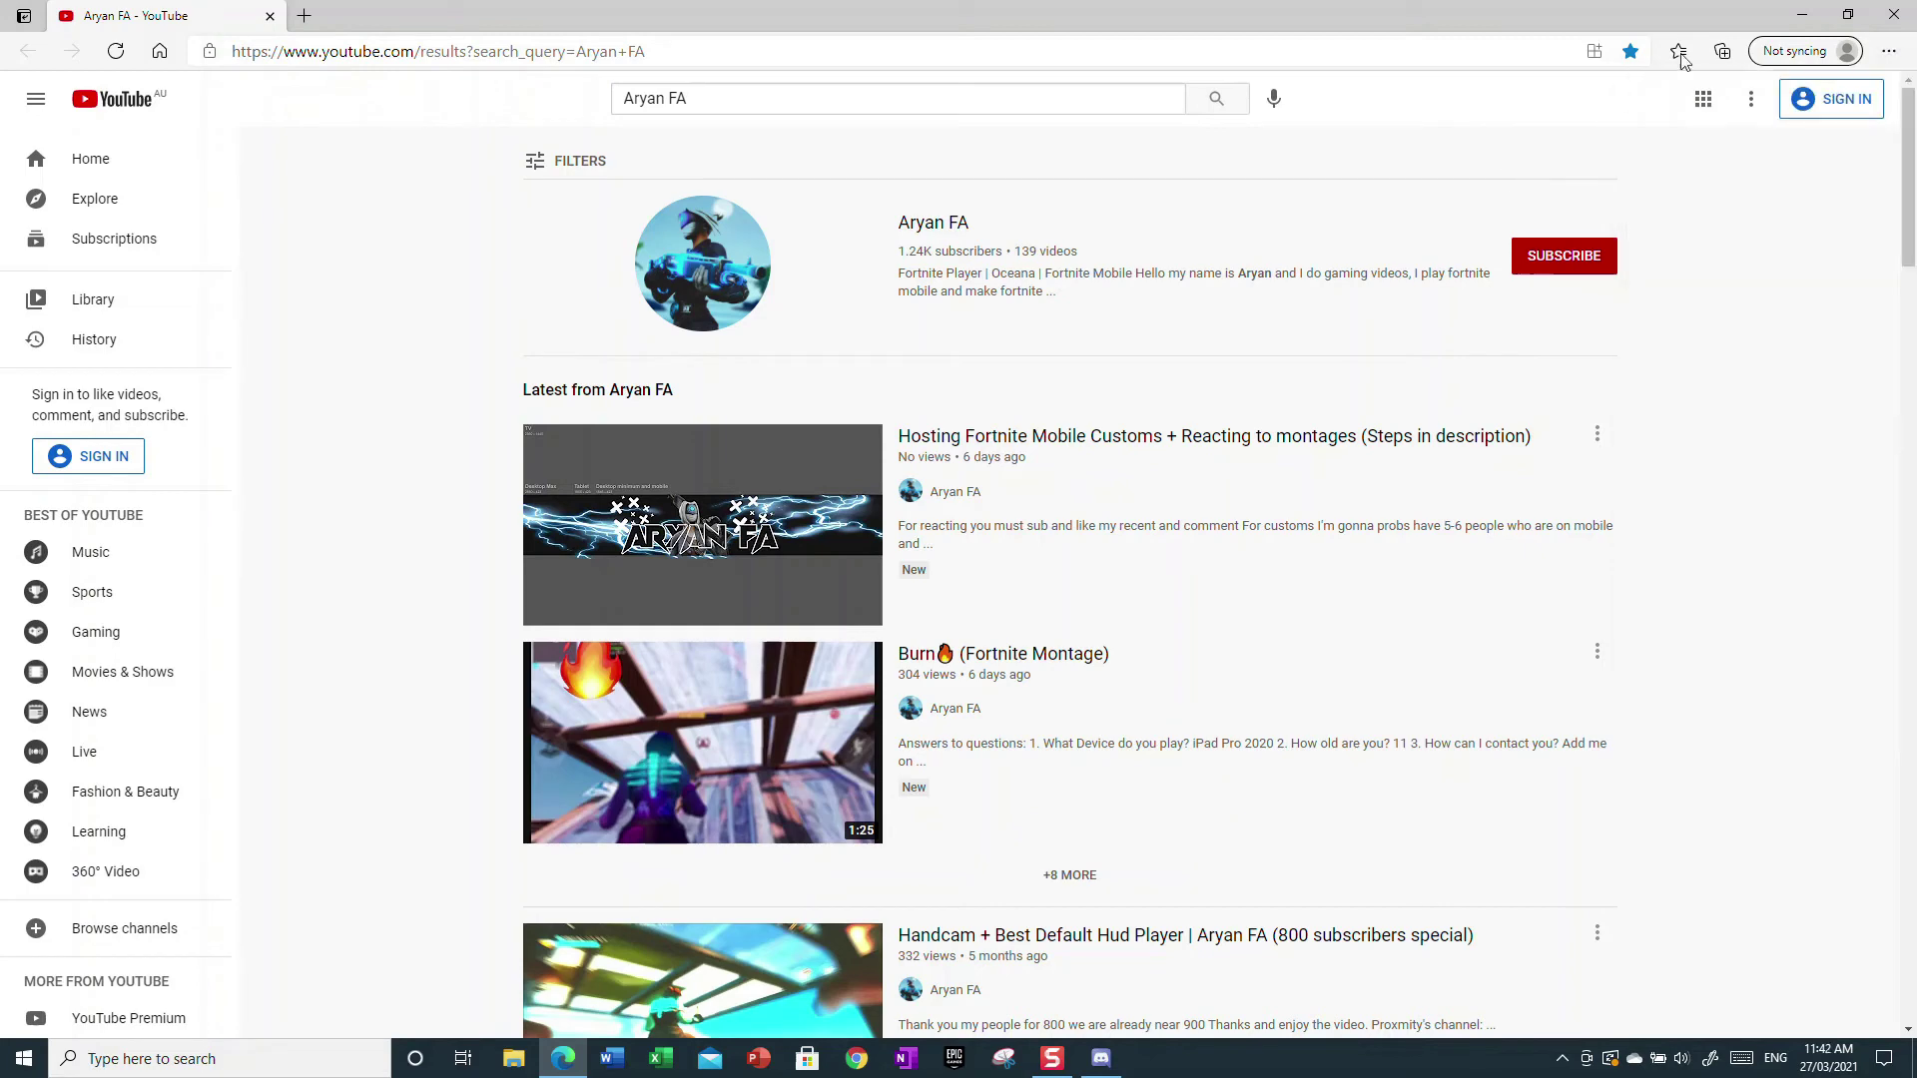
{"action": "left_click", "coordinate": [1887, 52]}
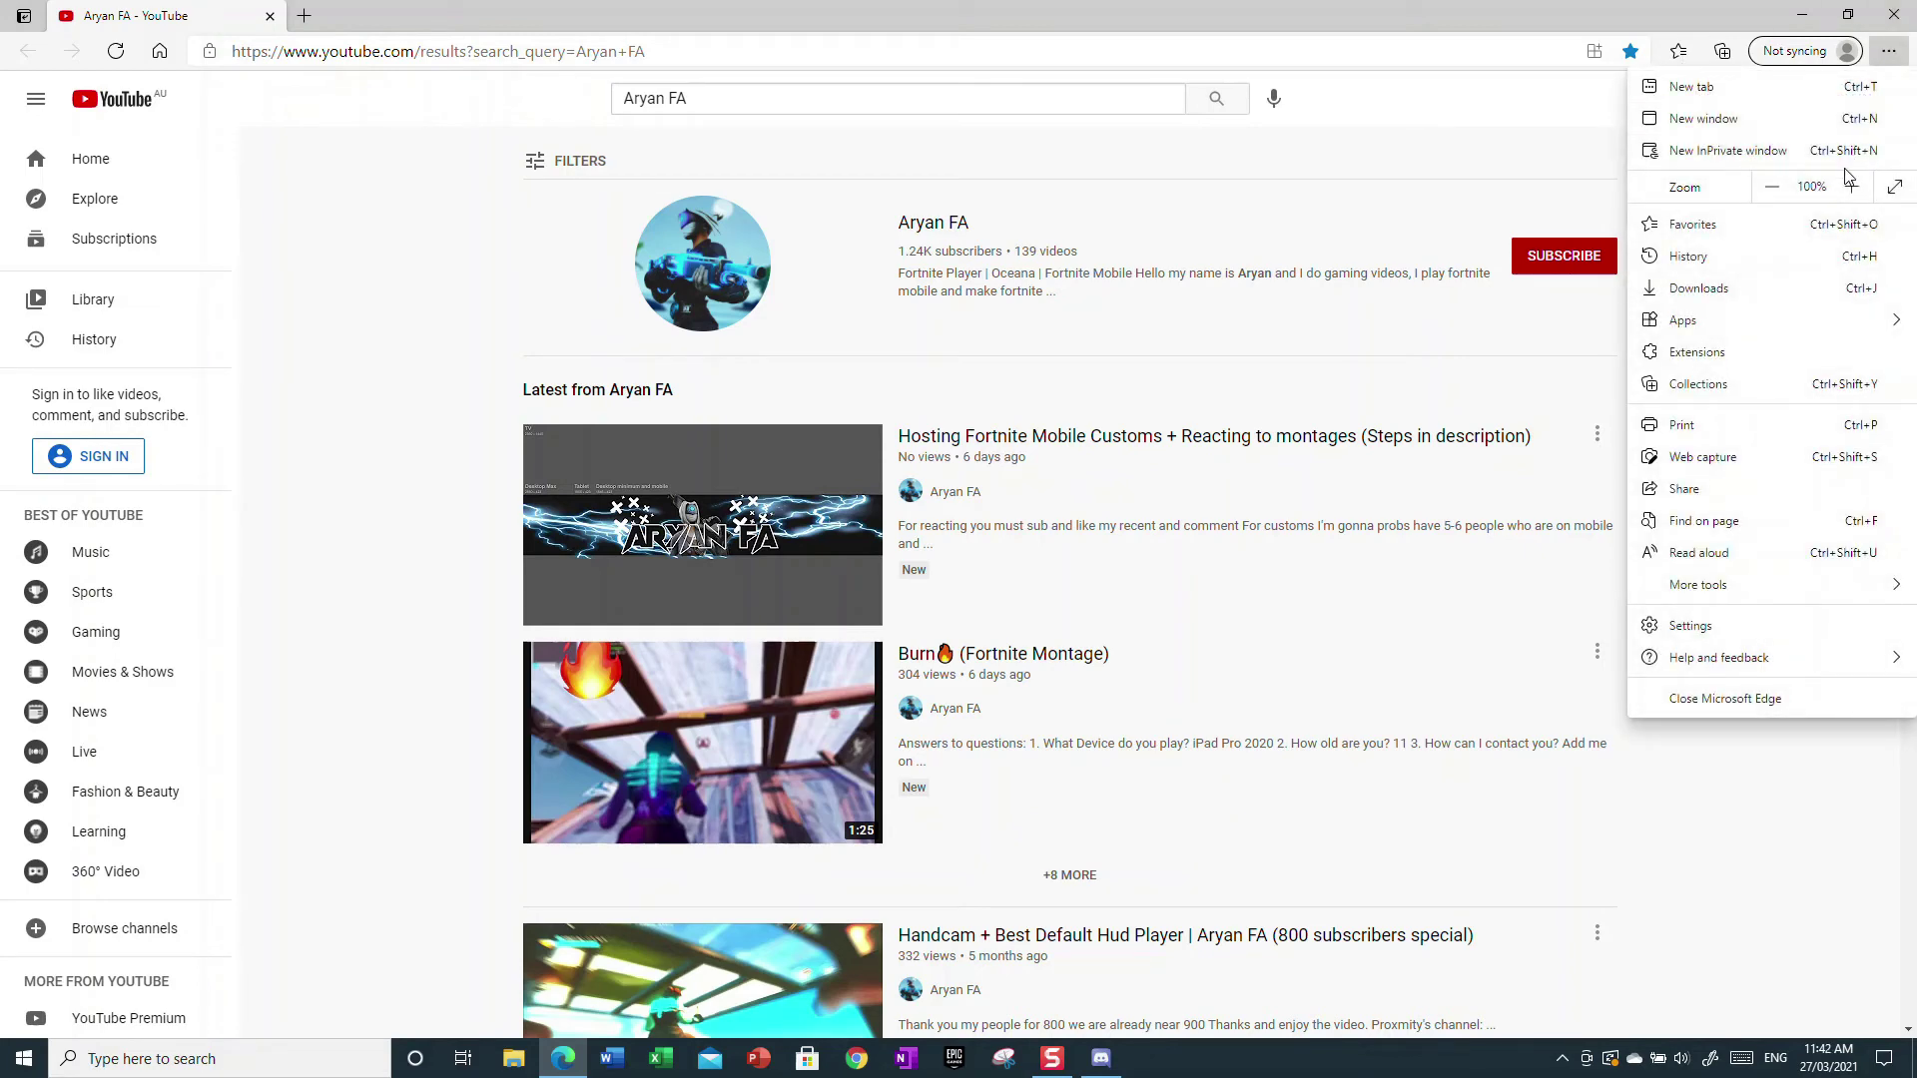
{"action": "left_click", "coordinate": [1851, 187]}
{"action": "left_click", "coordinate": [1851, 186]}
{"action": "left_click", "coordinate": [1851, 186]}
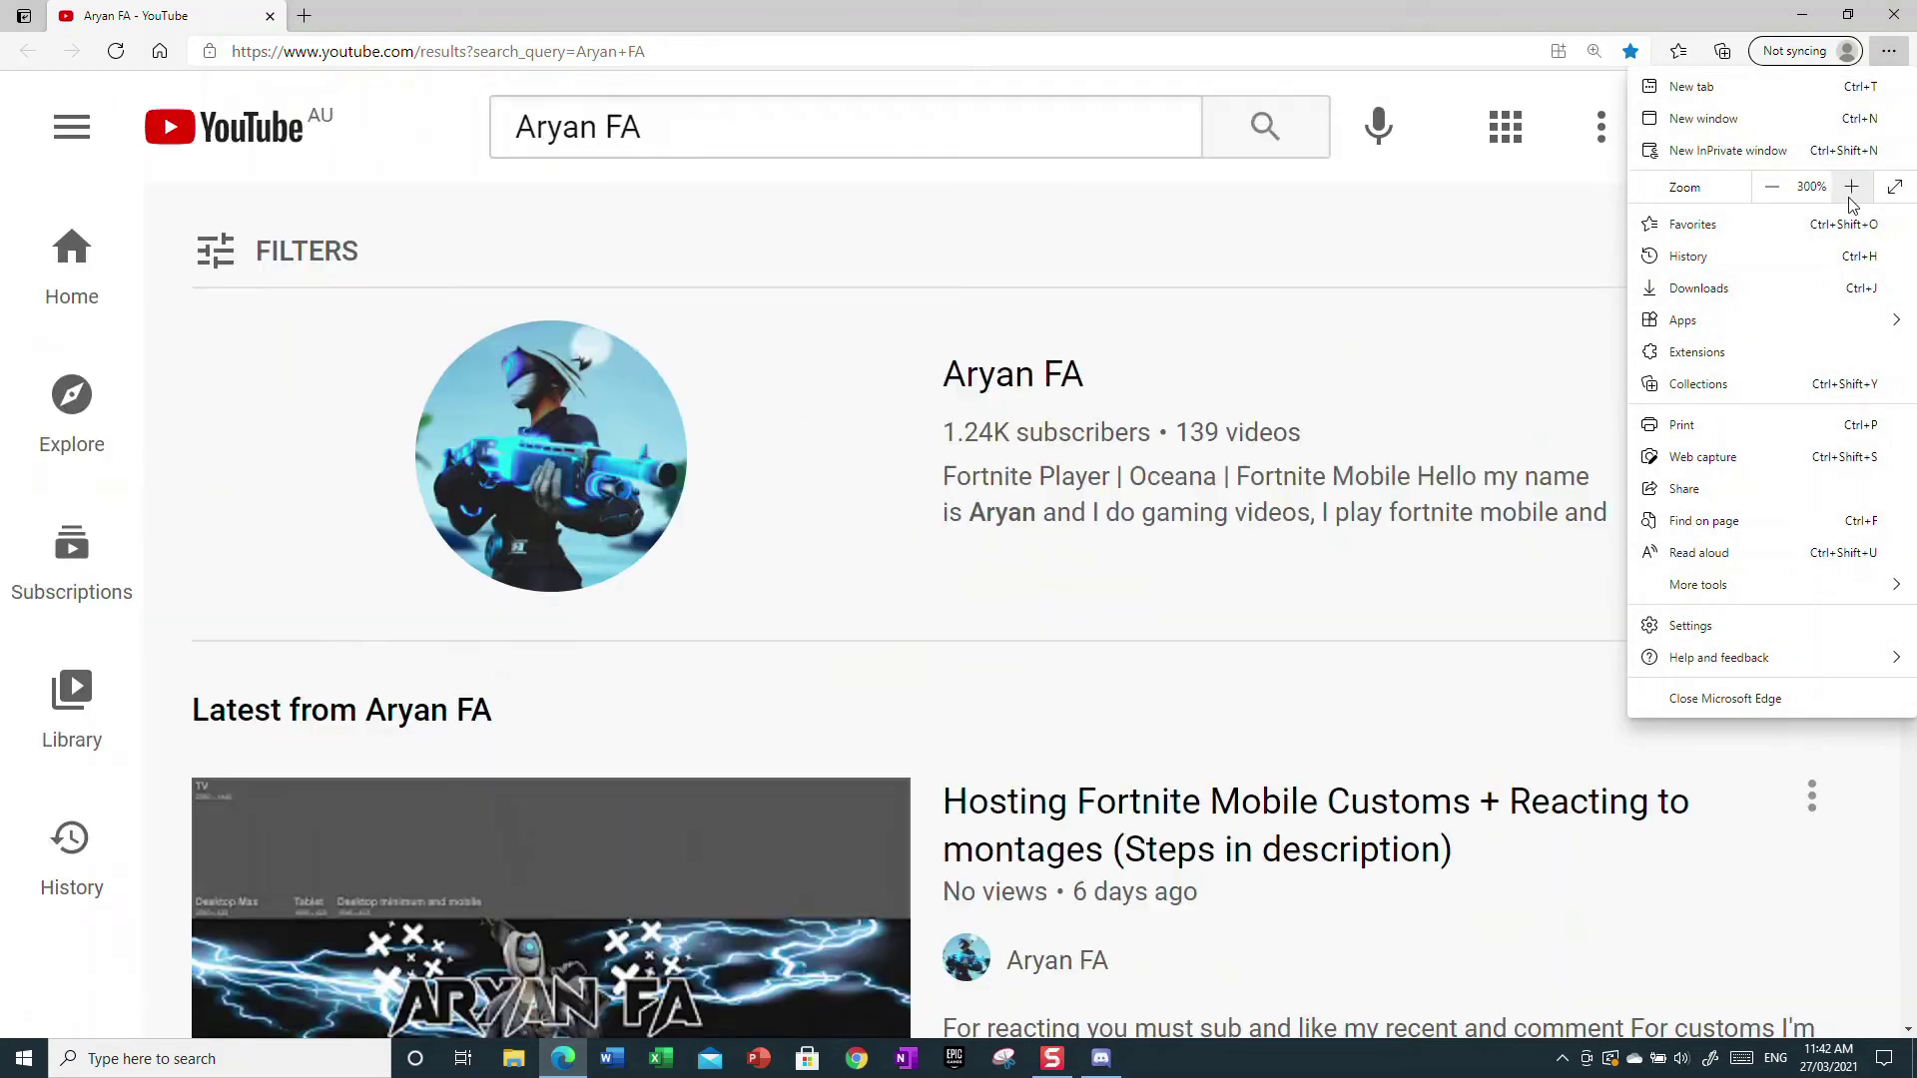
{"action": "left_click", "coordinate": [1851, 187]}
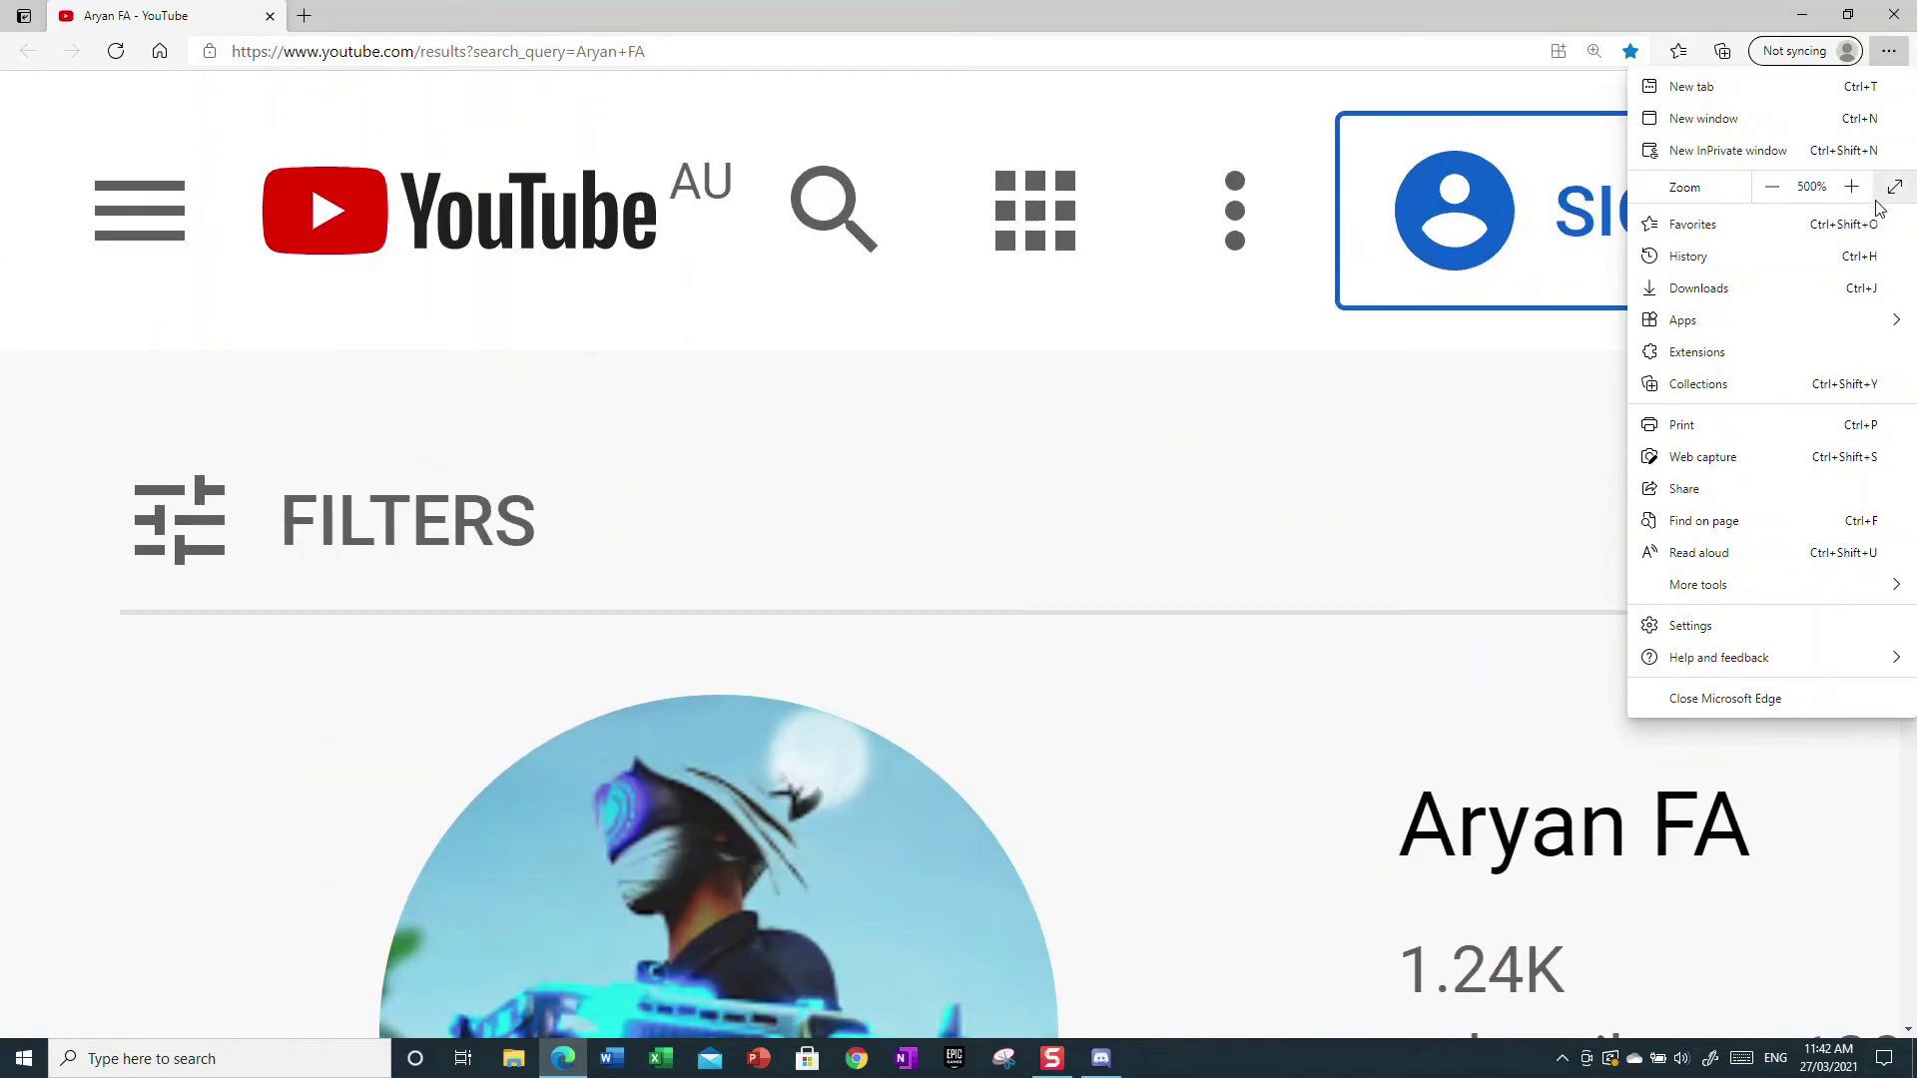
- Zoom the YouTube search results page out to 67%
{"action": "left_click", "coordinate": [1759, 189]}
{"action": "left_click", "coordinate": [1760, 190]}
{"action": "left_click", "coordinate": [1760, 190]}
{"action": "left_click", "coordinate": [1759, 190]}
{"action": "left_click", "coordinate": [1759, 189]}
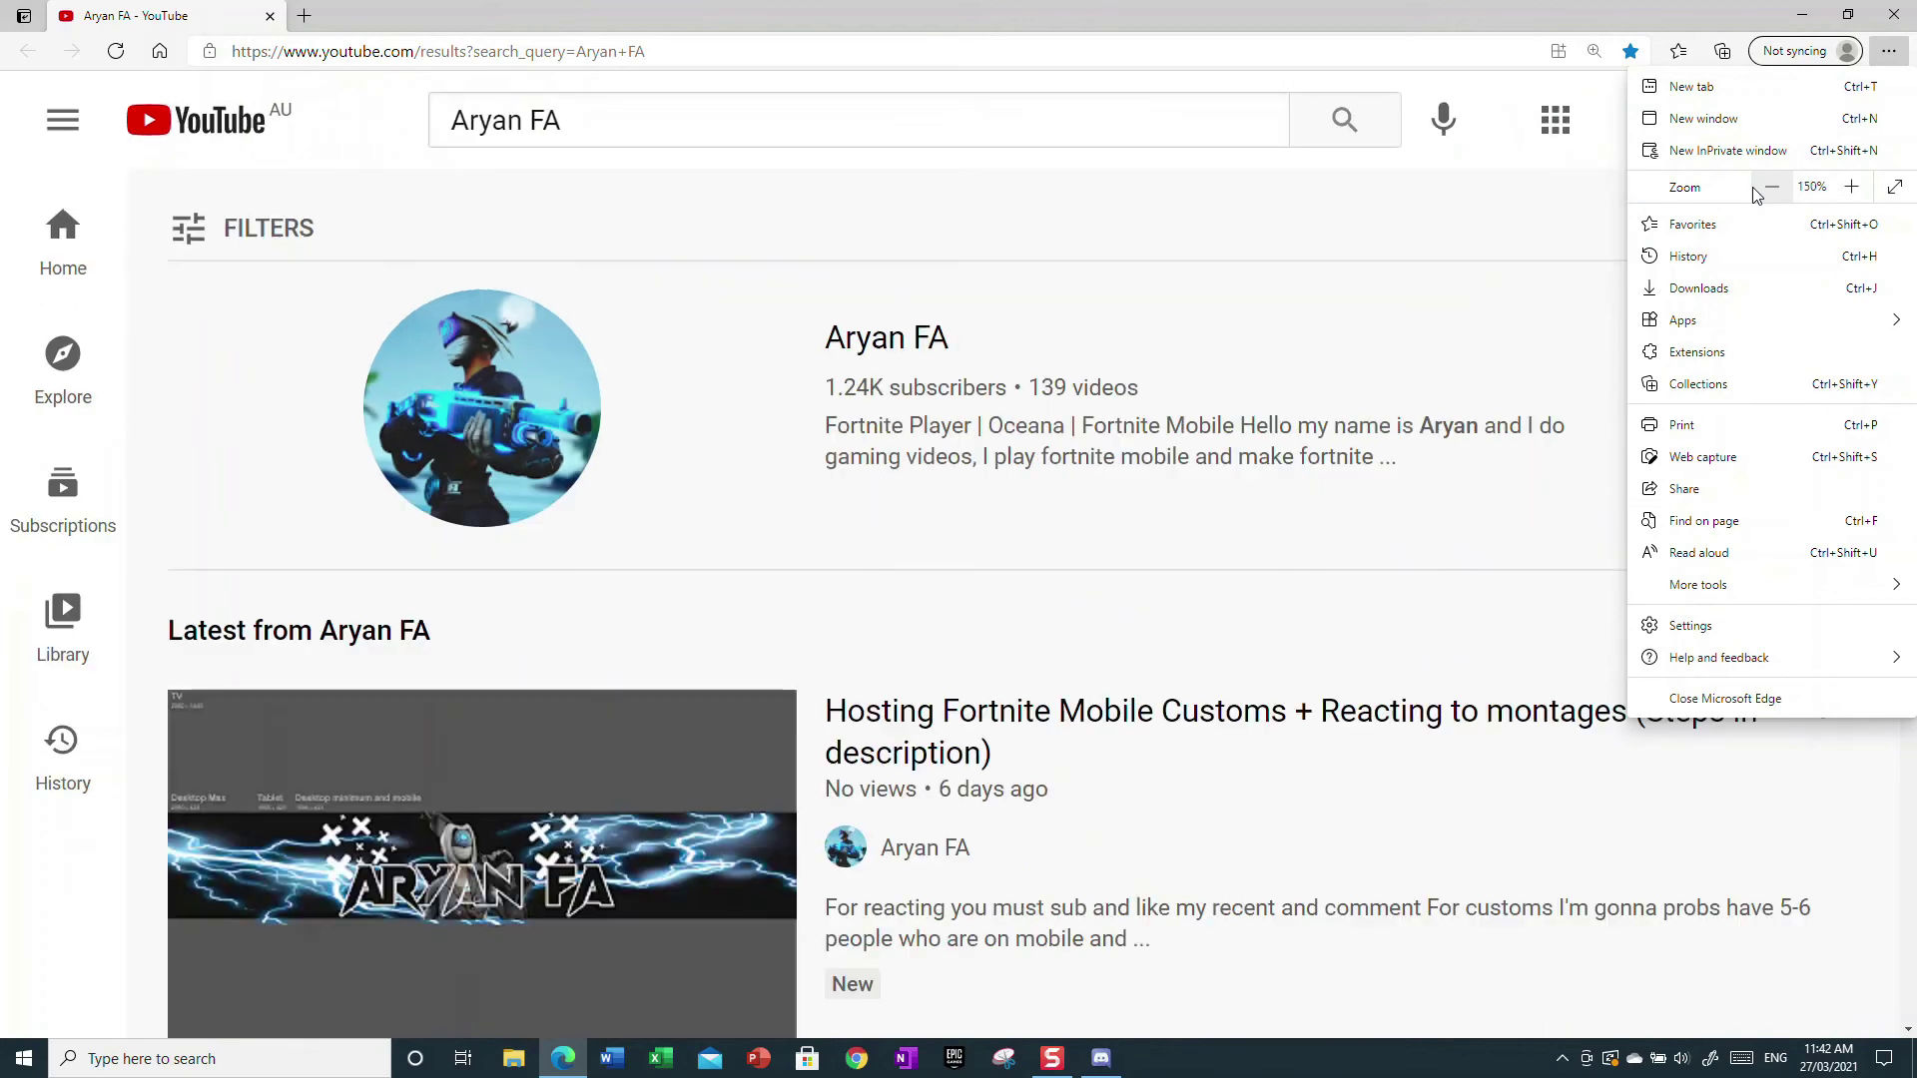
{"action": "left_click", "coordinate": [1759, 189]}
{"action": "left_click", "coordinate": [1759, 189]}
{"action": "left_click", "coordinate": [1759, 189]}
{"action": "left_click", "coordinate": [1760, 190]}
{"action": "left_click", "coordinate": [1759, 189]}
{"action": "left_click", "coordinate": [1759, 190]}
{"action": "left_click", "coordinate": [1758, 195]}
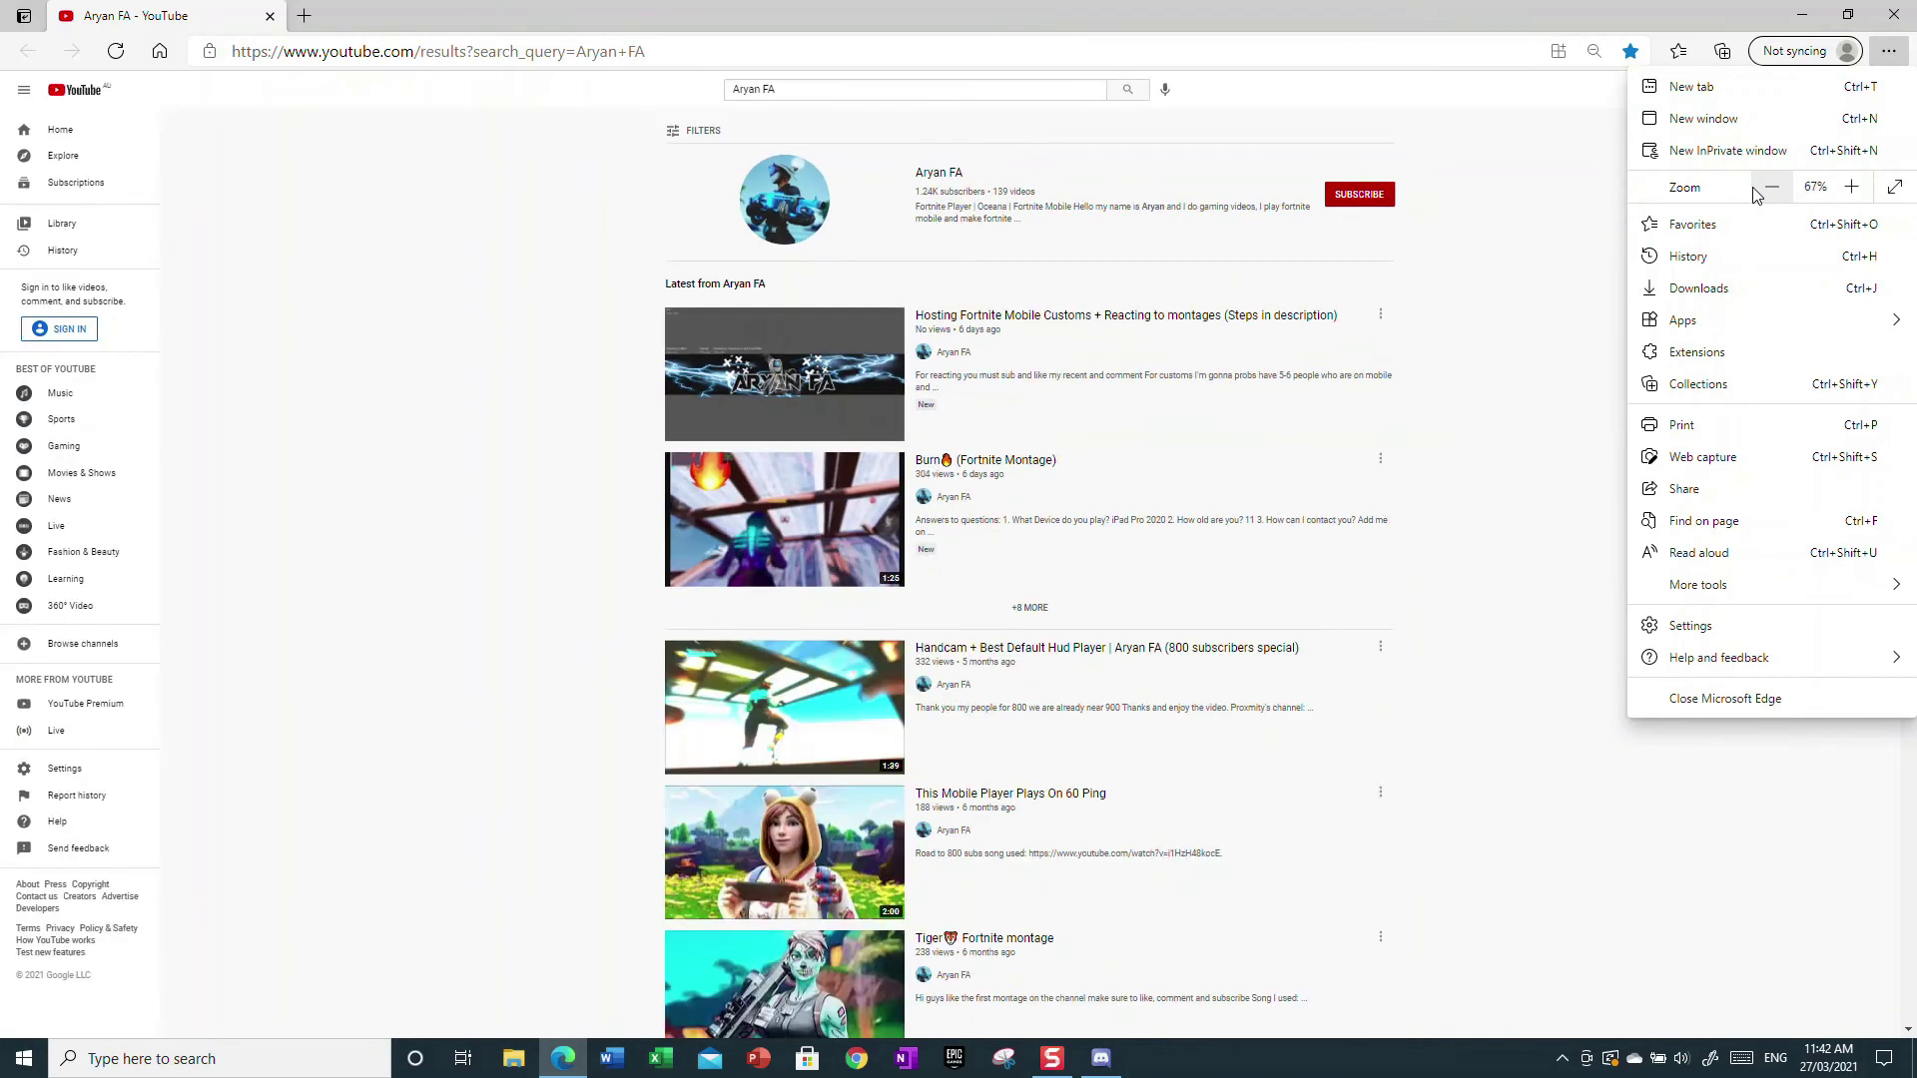
- View the Hosting Fortnite Mobile Customs video page briefly, return to the results, and close the browser and Discord
{"action": "left_click", "coordinate": [1071, 341]}
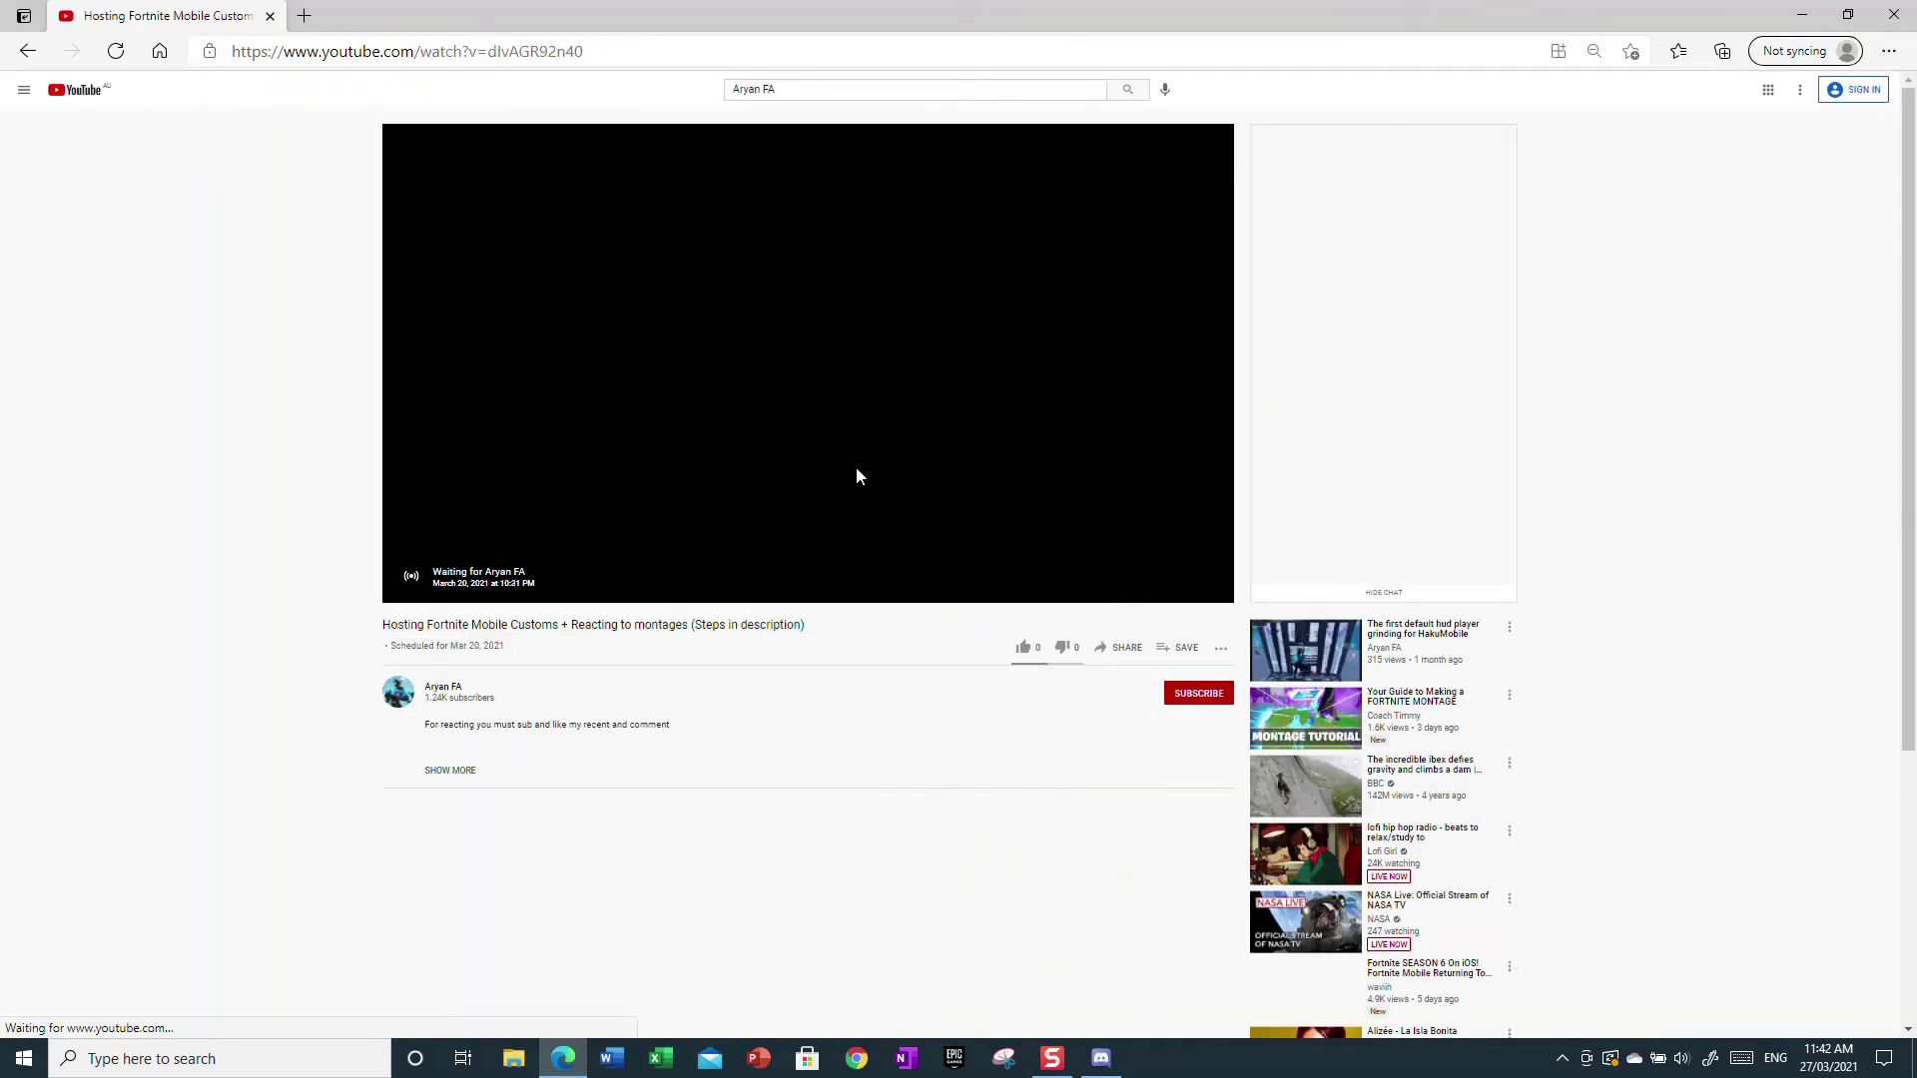
{"action": "left_click", "coordinate": [20, 52]}
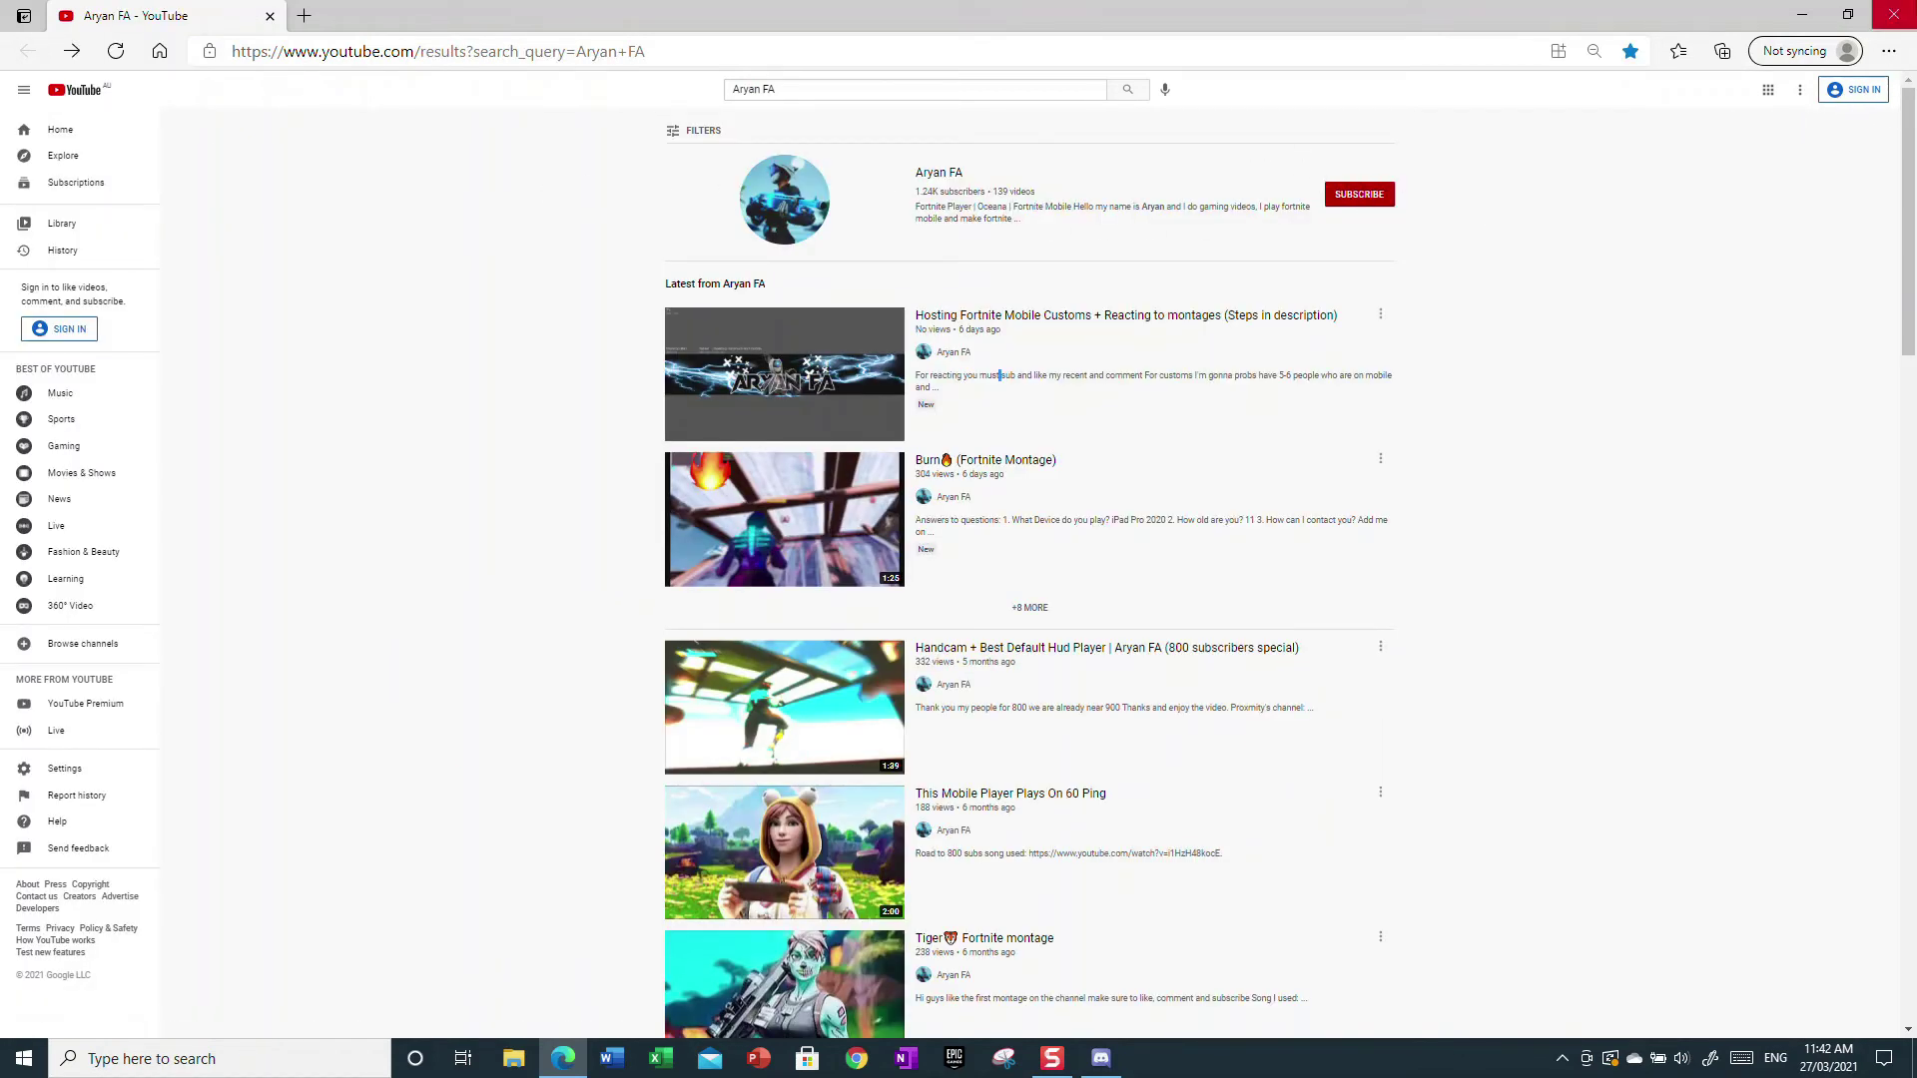
{"action": "left_click", "coordinate": [1913, 8]}
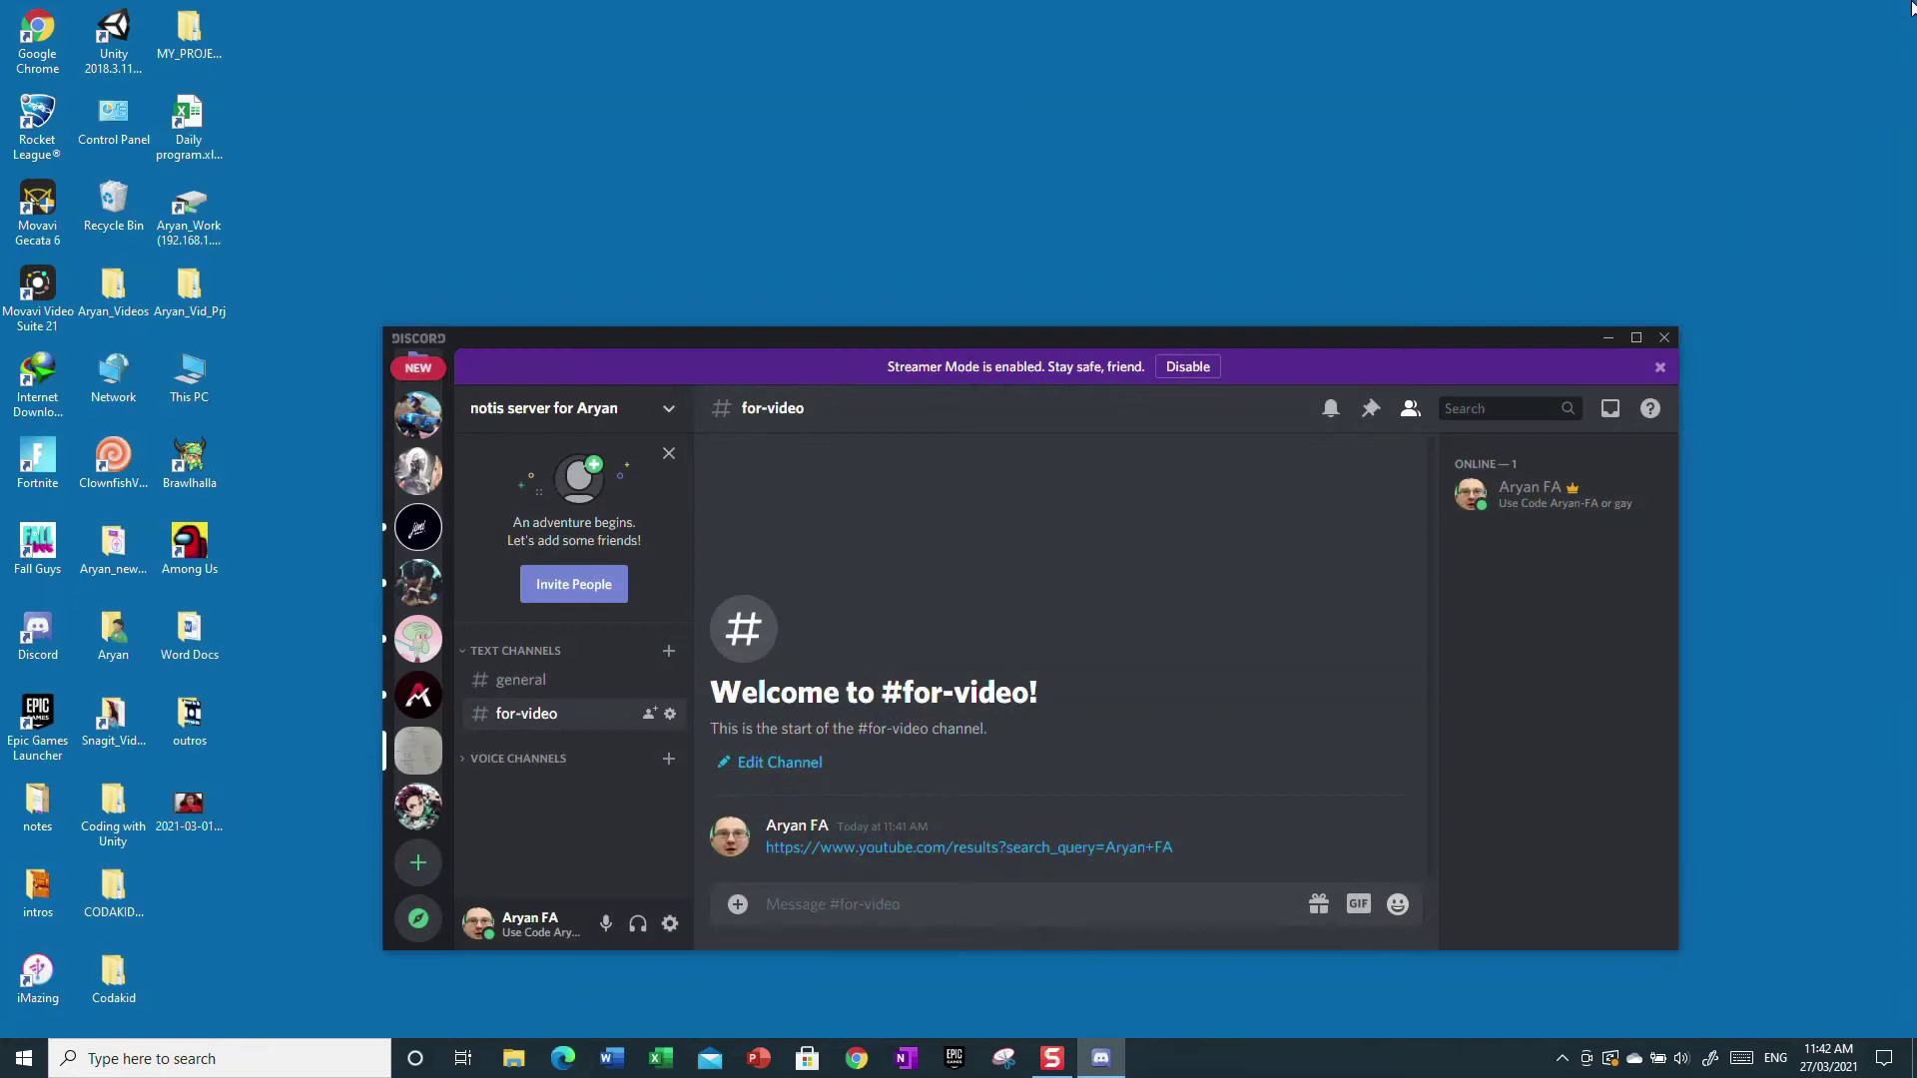
{"action": "left_click", "coordinate": [1663, 338]}
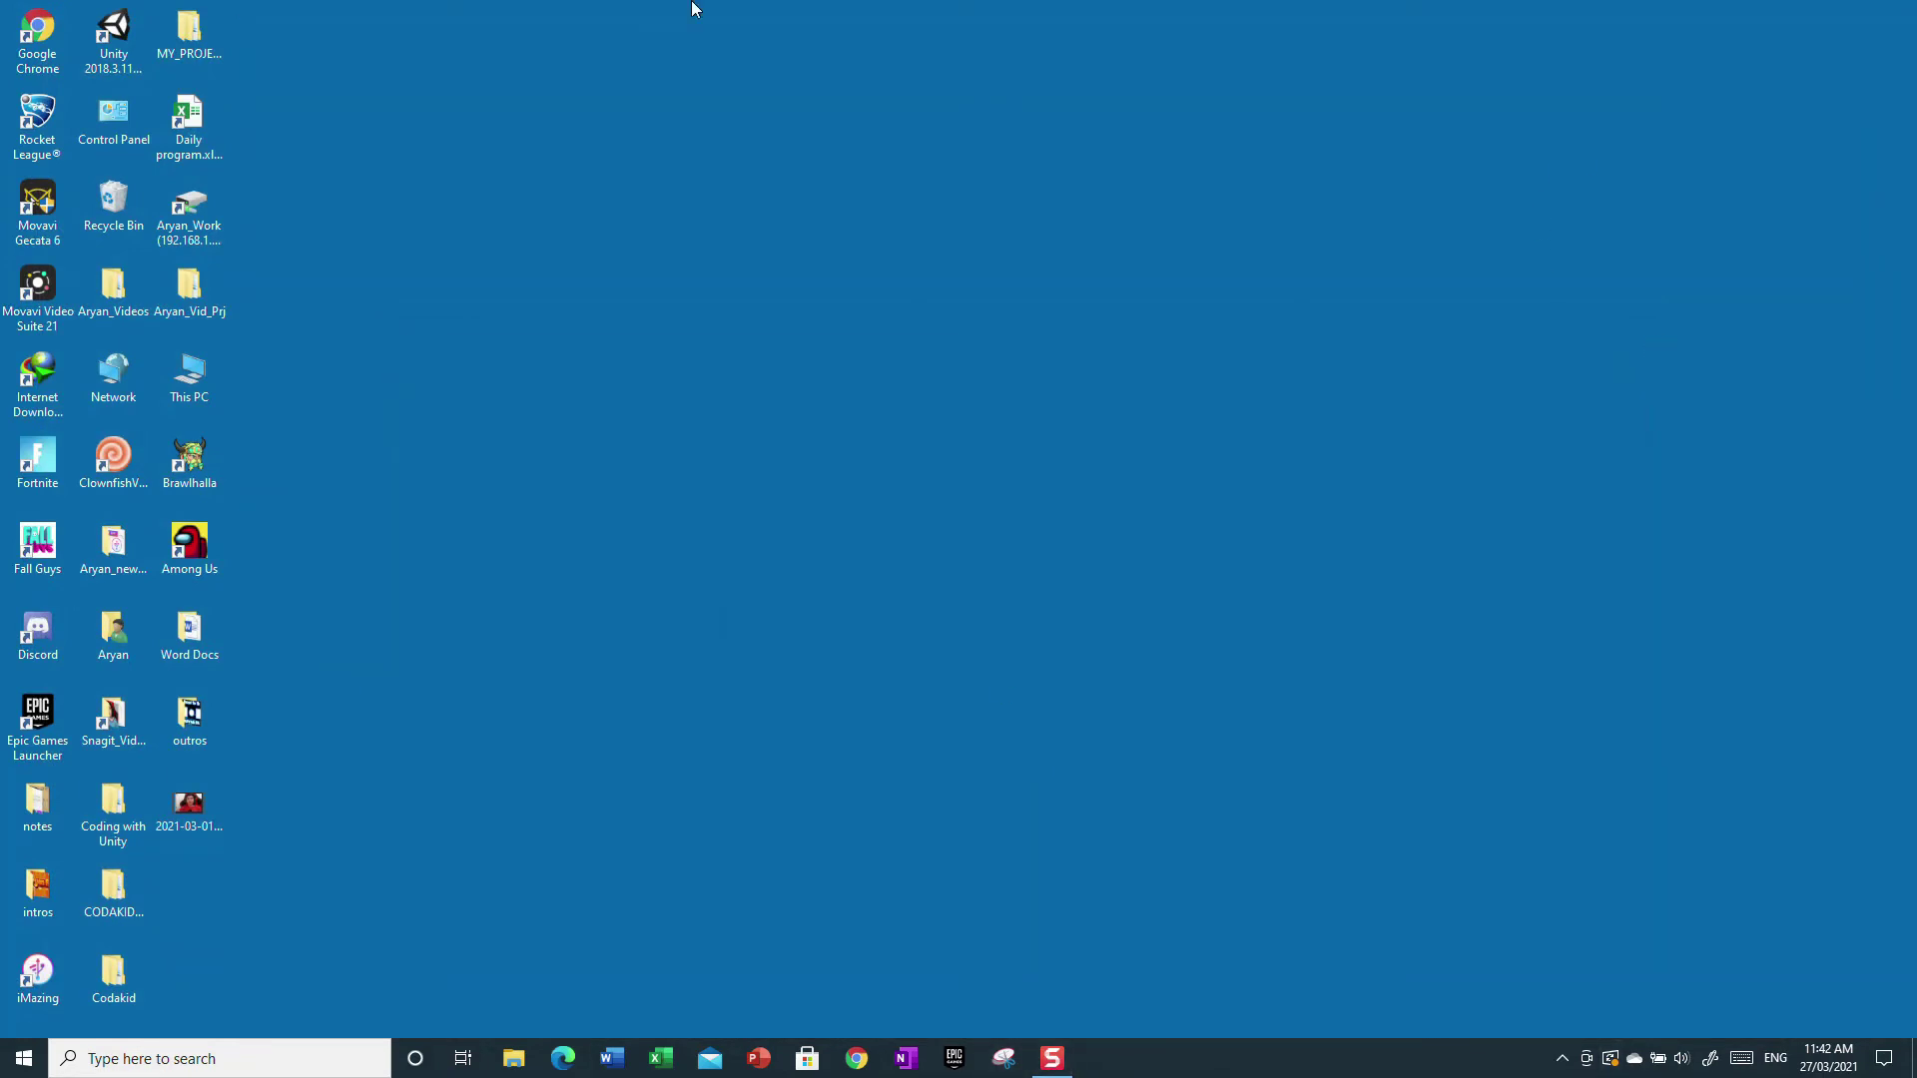
- Reopen Microsoft Edge and display its Default browser settings
{"action": "left_click", "coordinate": [563, 1058]}
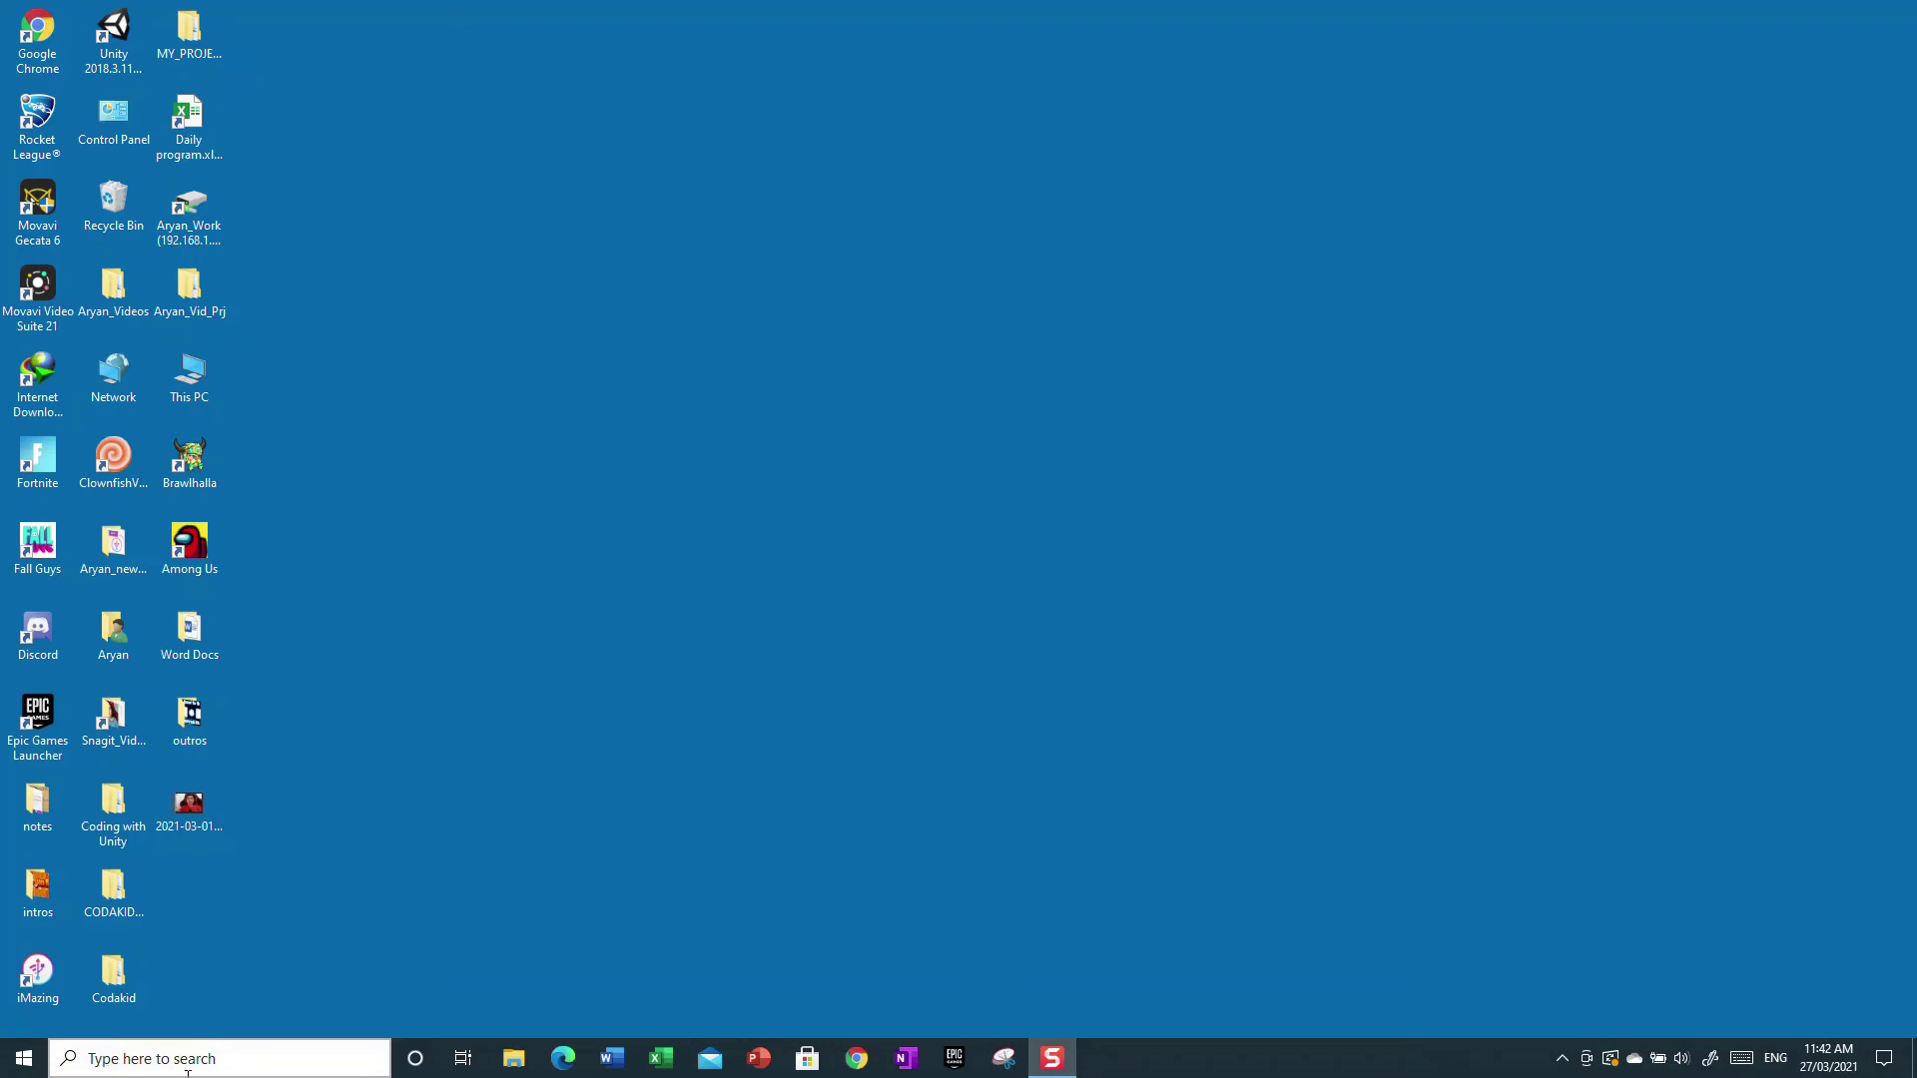
{"action": "left_click", "coordinate": [564, 1059]}
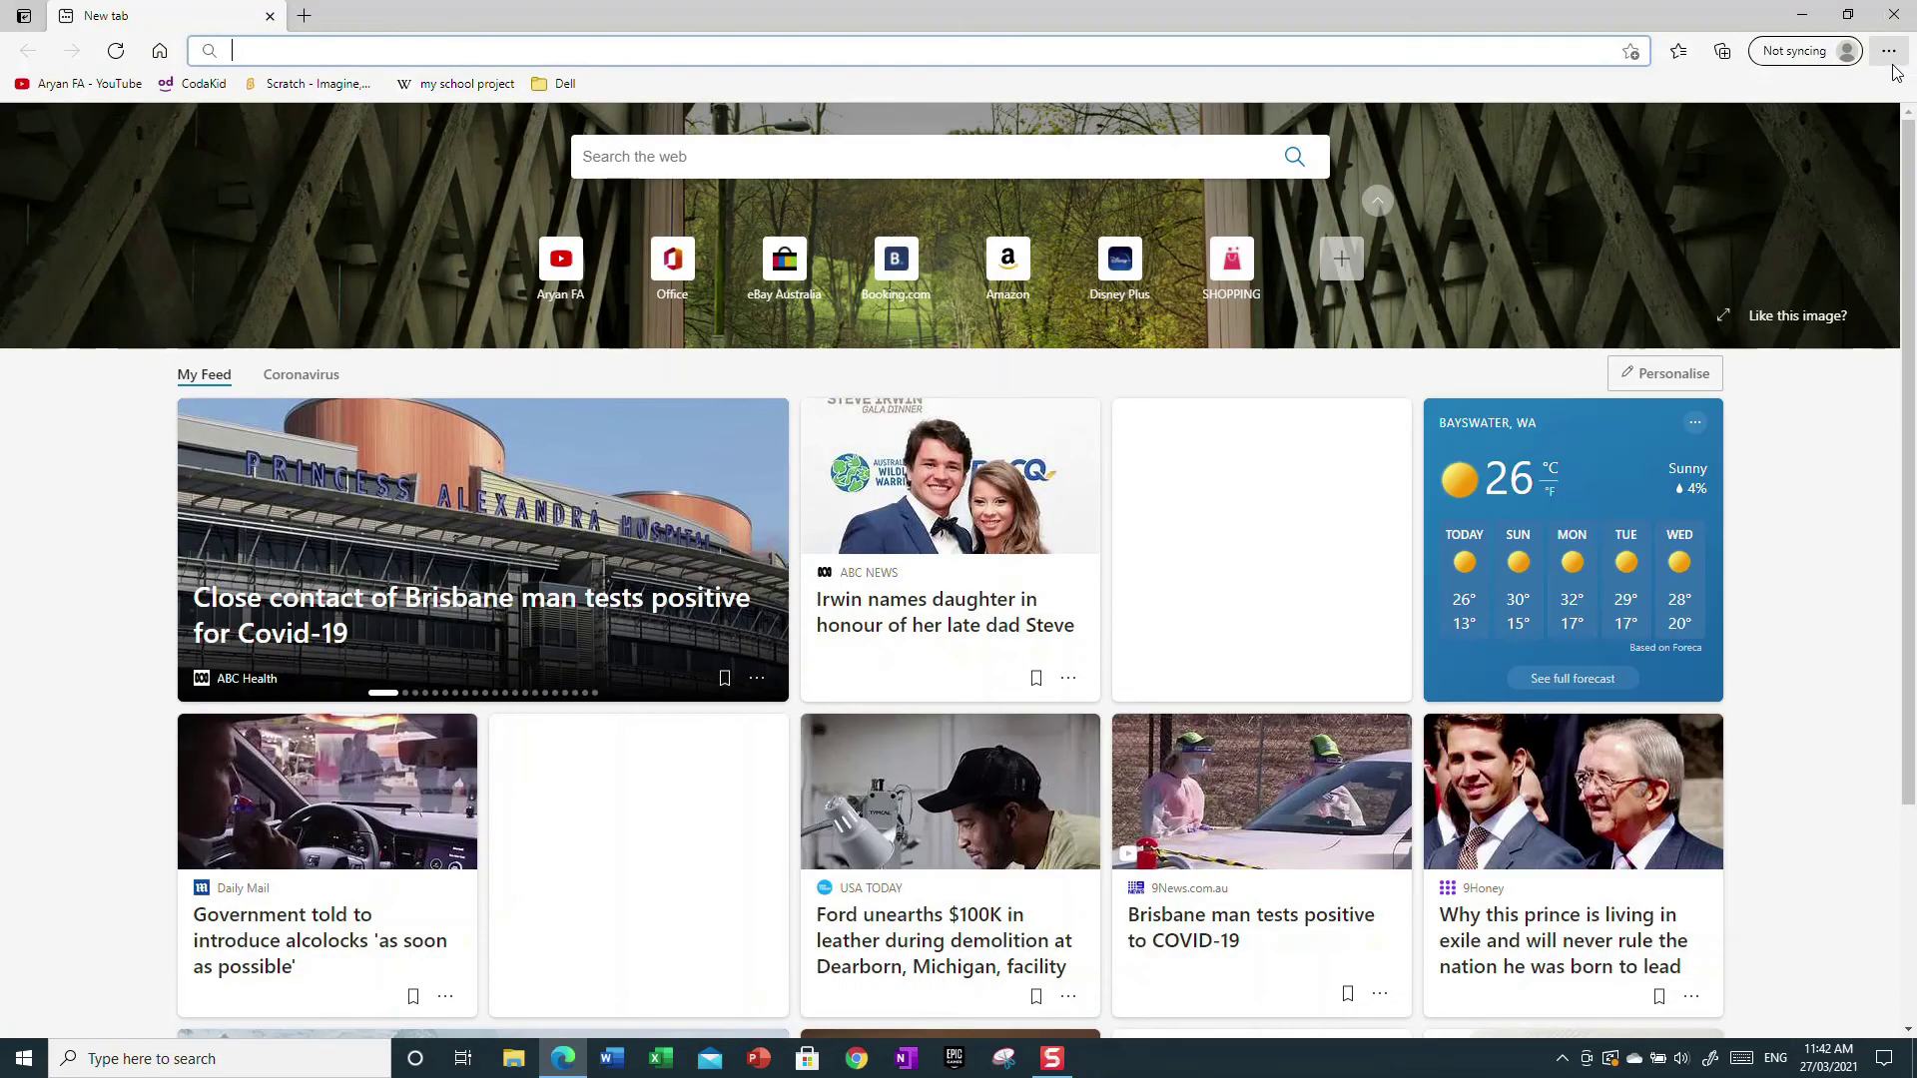
{"action": "left_click", "coordinate": [1889, 52]}
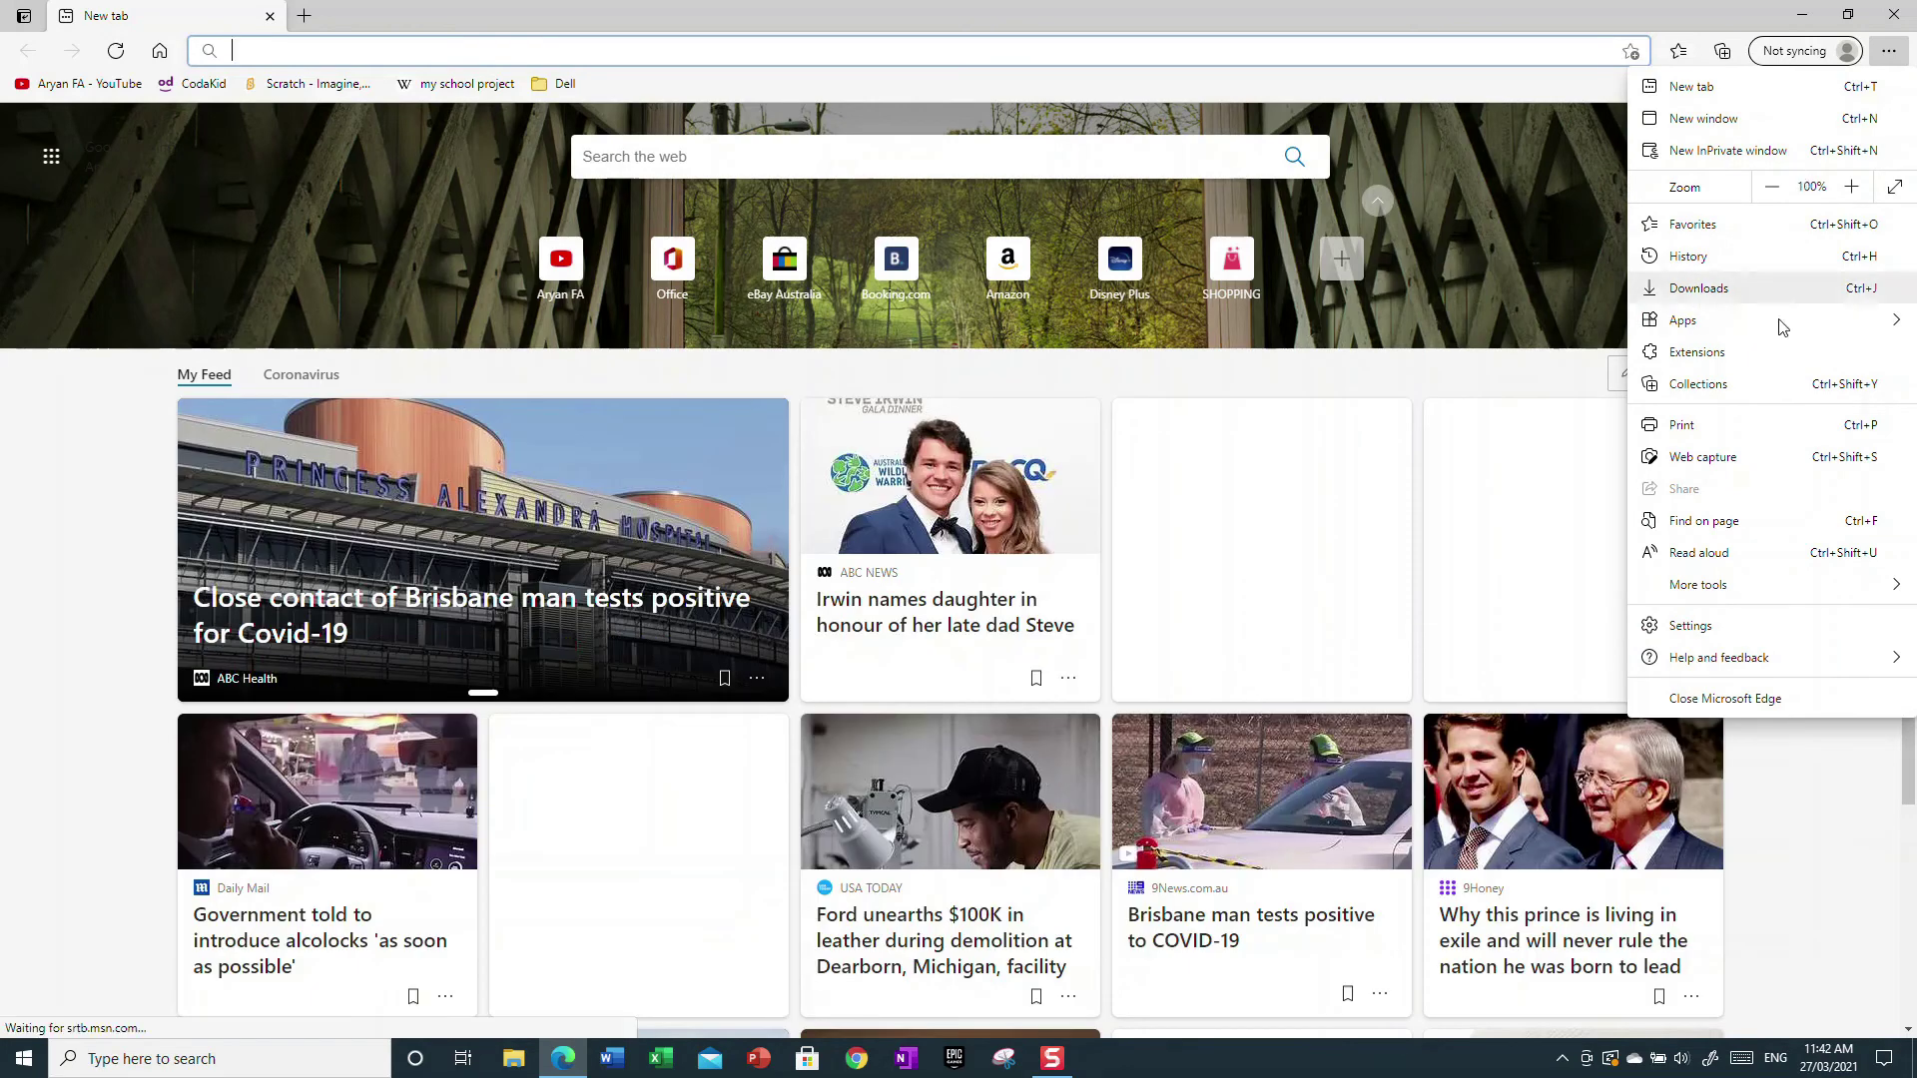
{"action": "left_click", "coordinate": [1694, 625]}
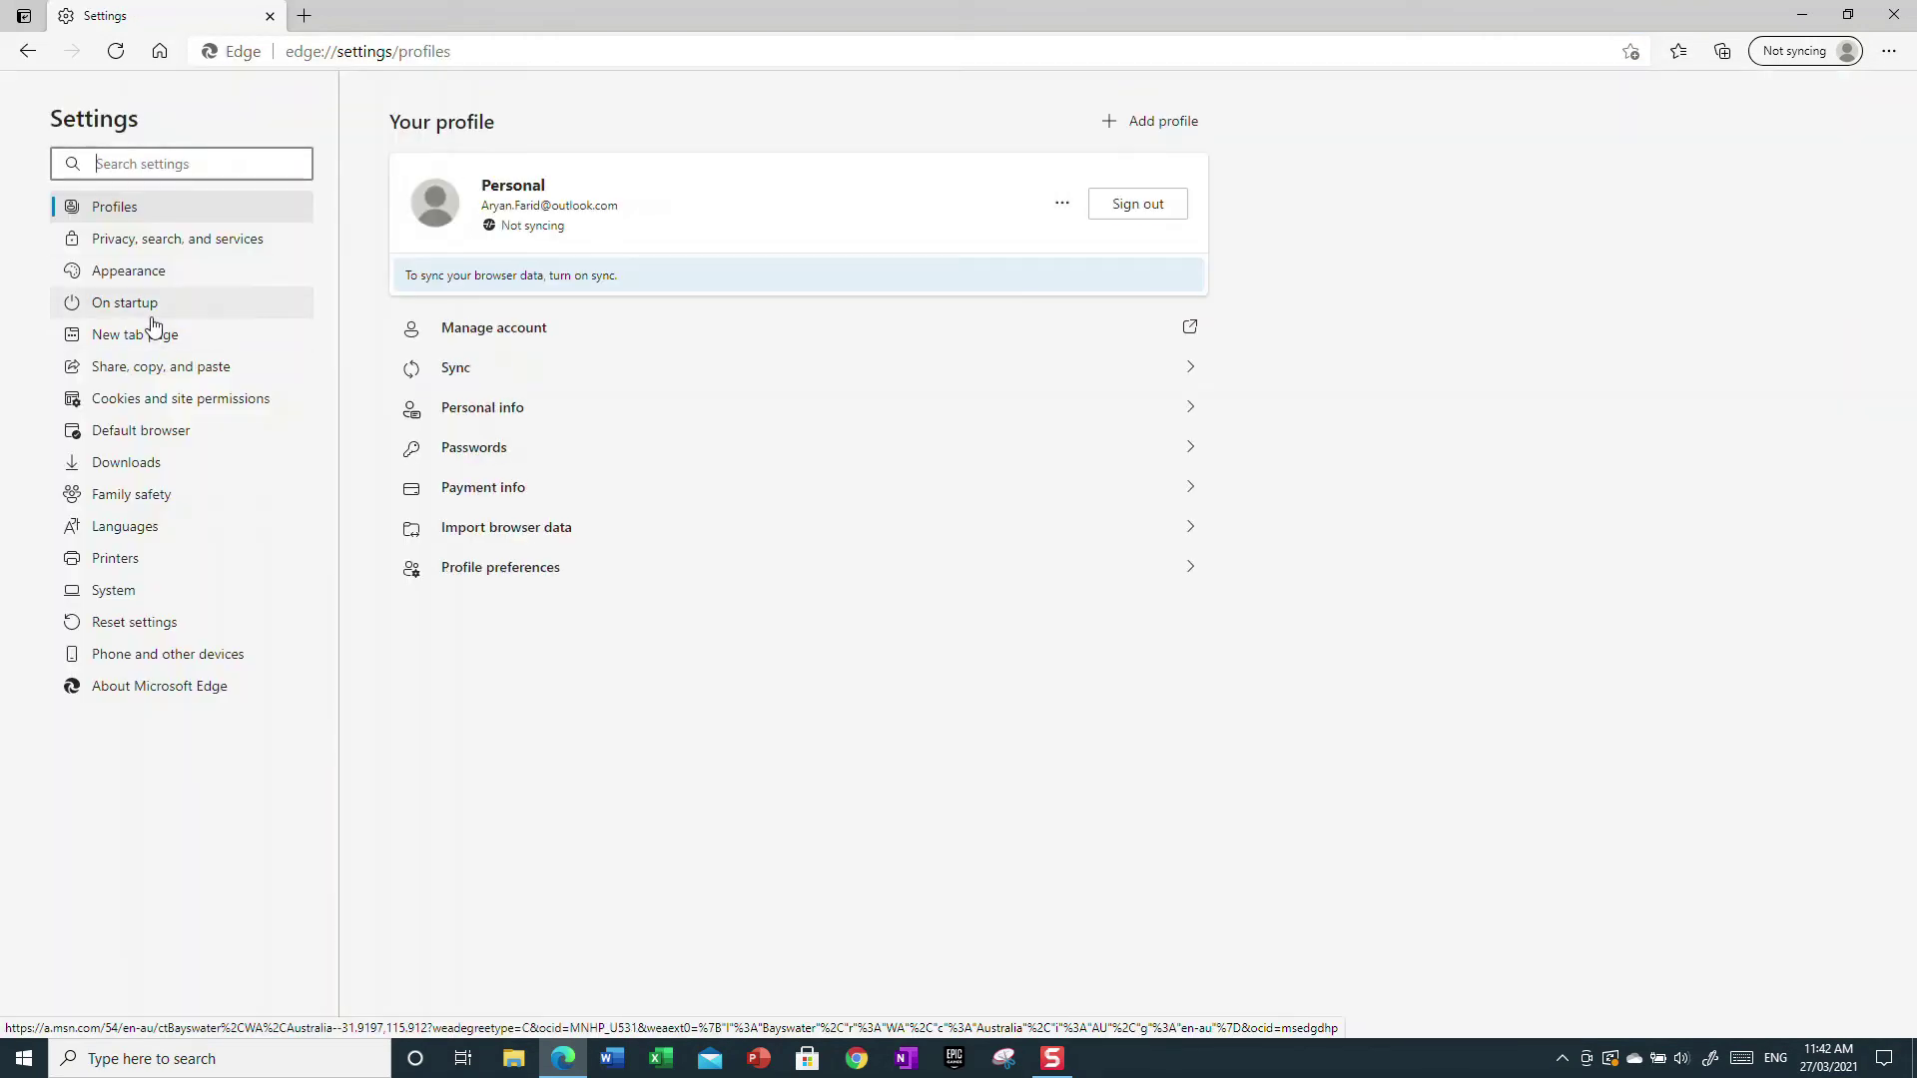
{"action": "left_click", "coordinate": [158, 430]}
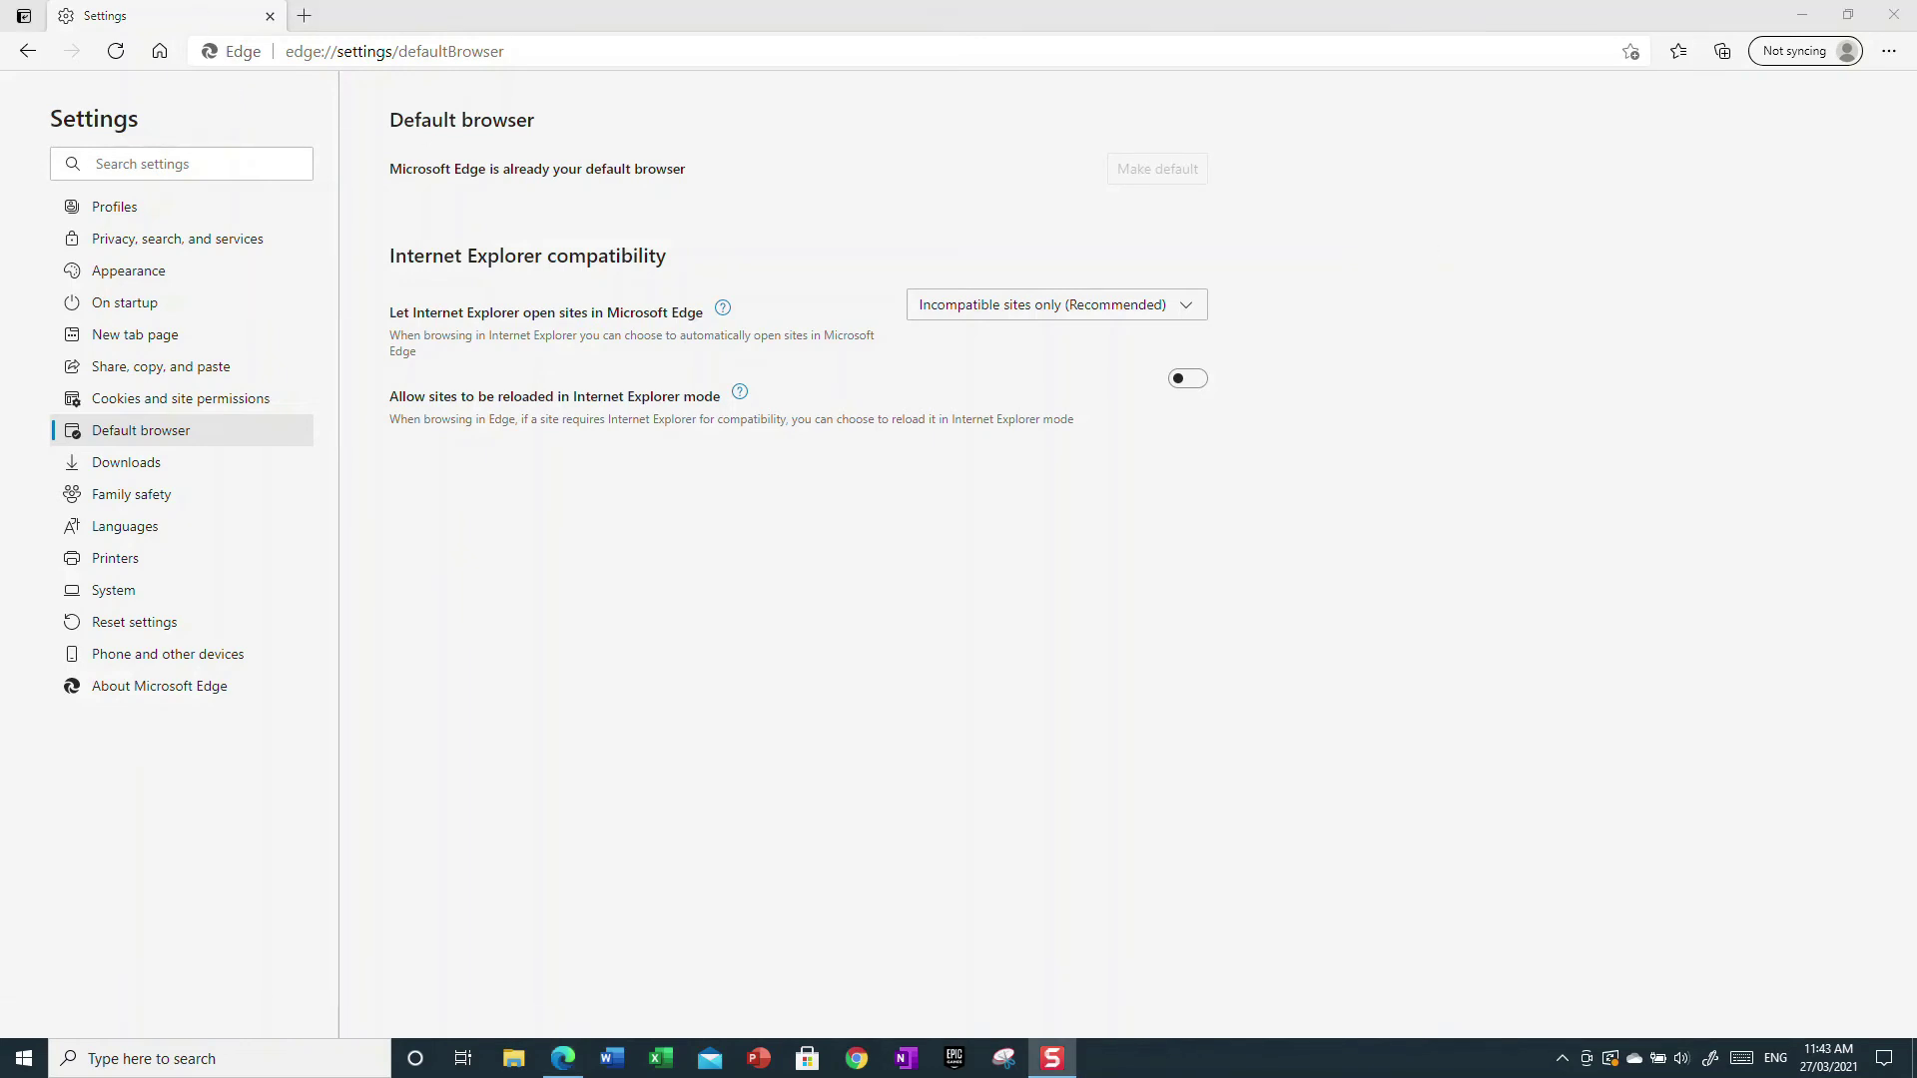
- Change the default web browser to Google Chrome in the Windows Default apps settings and close them
{"action": "left_click", "coordinate": [255, 1053]}
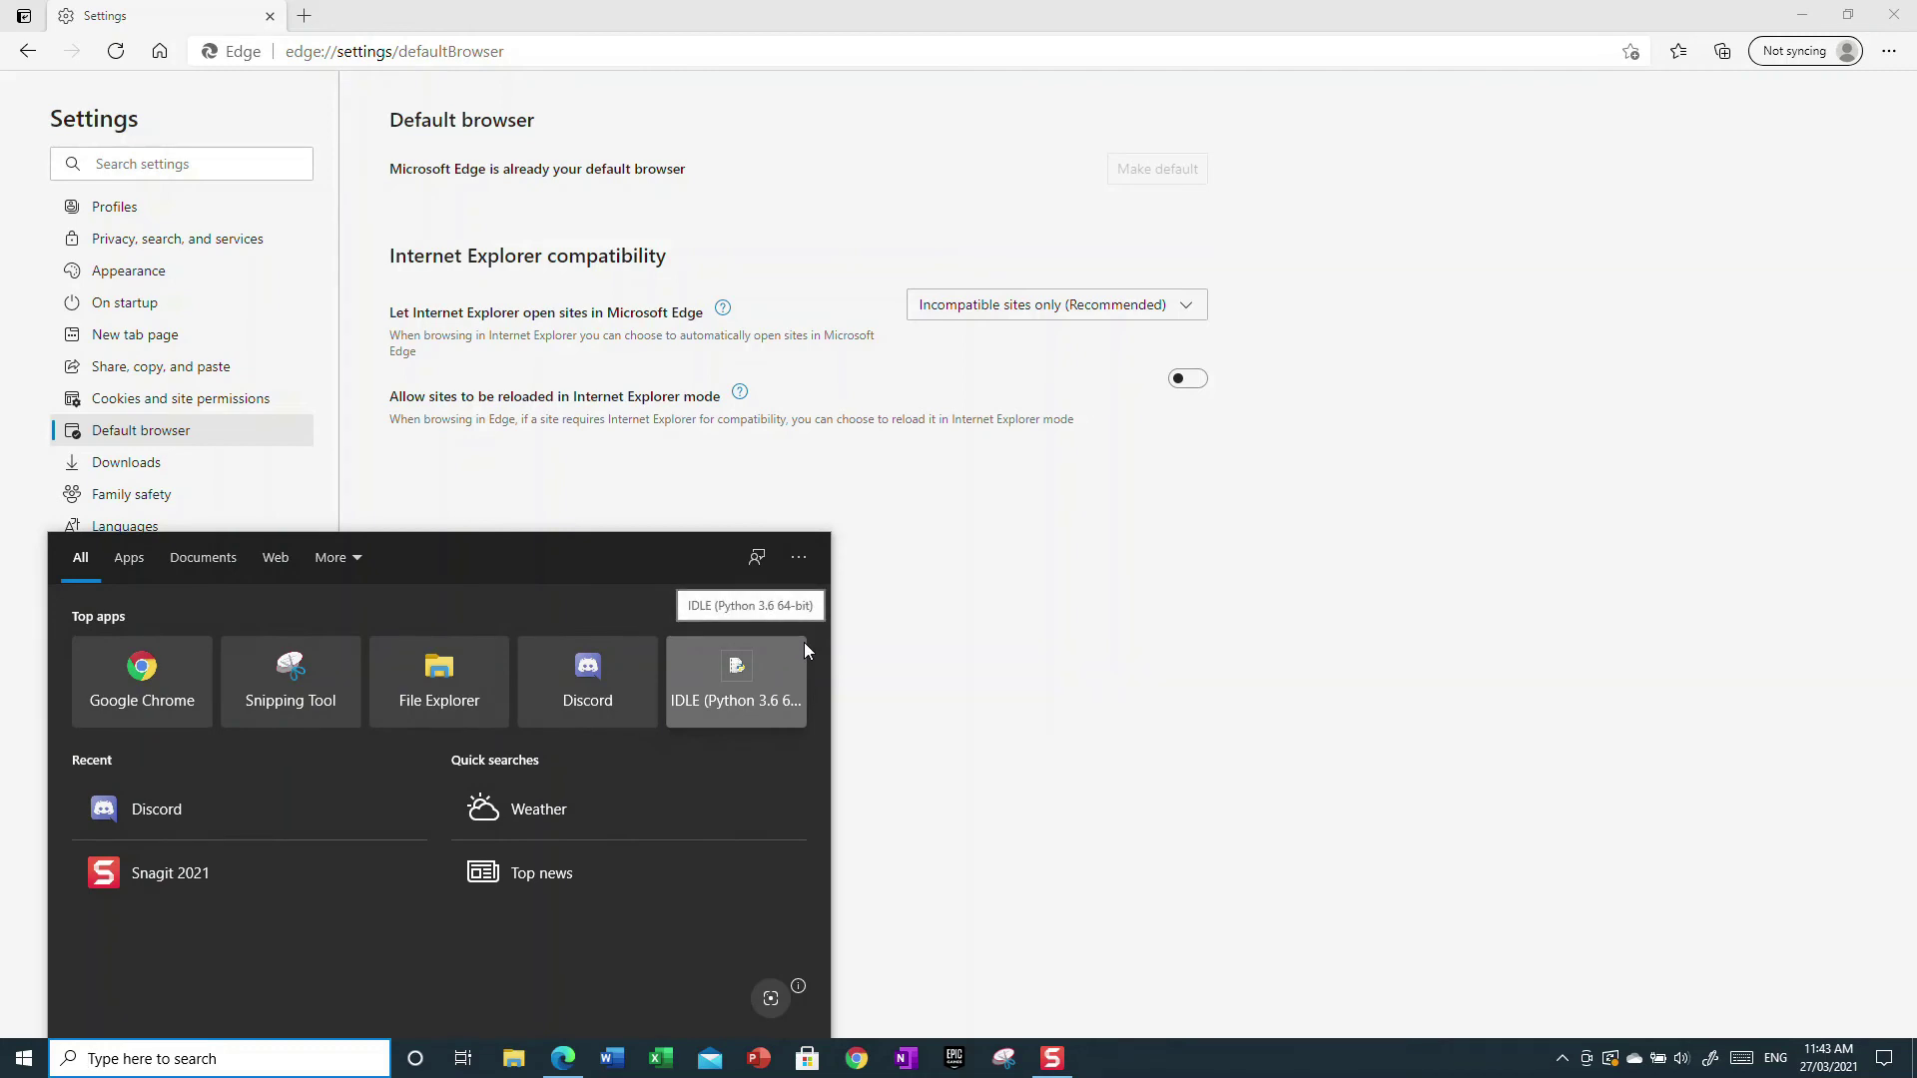
{"action": "type", "text": "defa"}
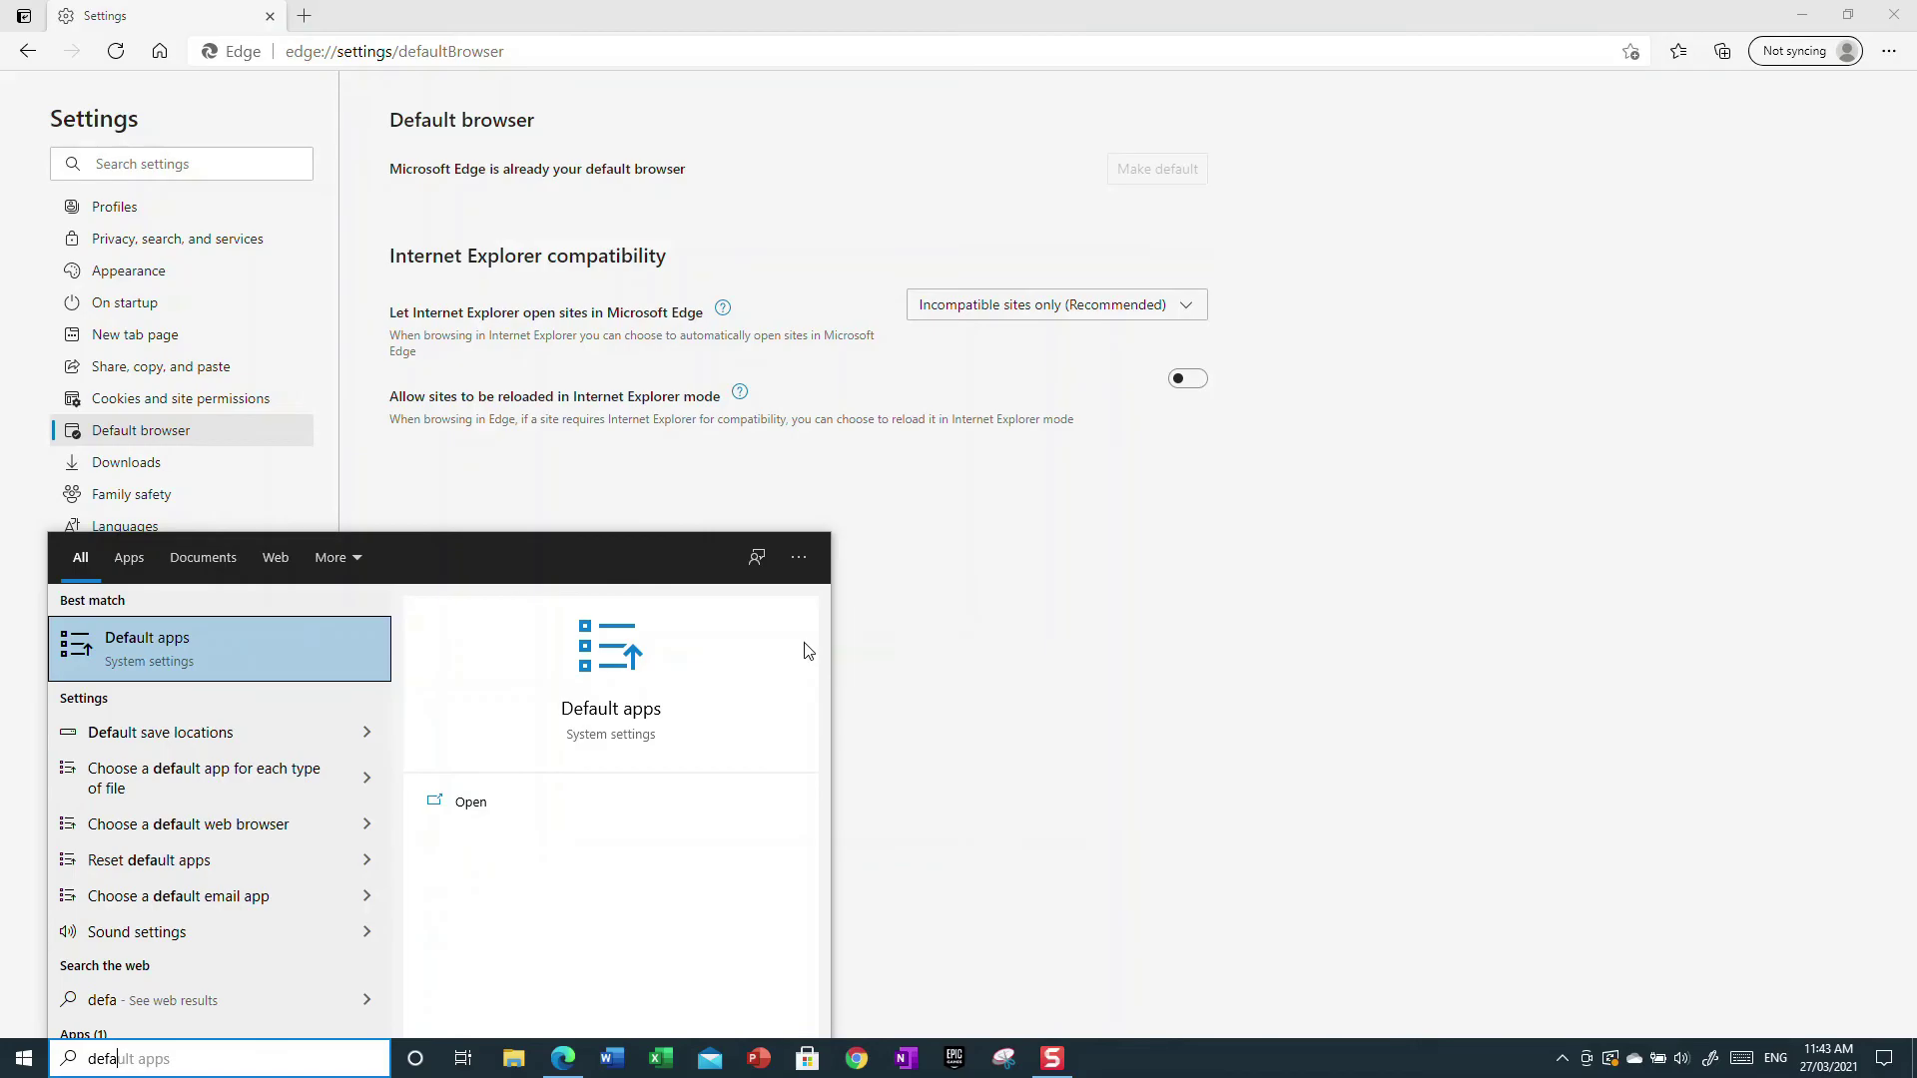
{"action": "left_click", "coordinate": [629, 715]}
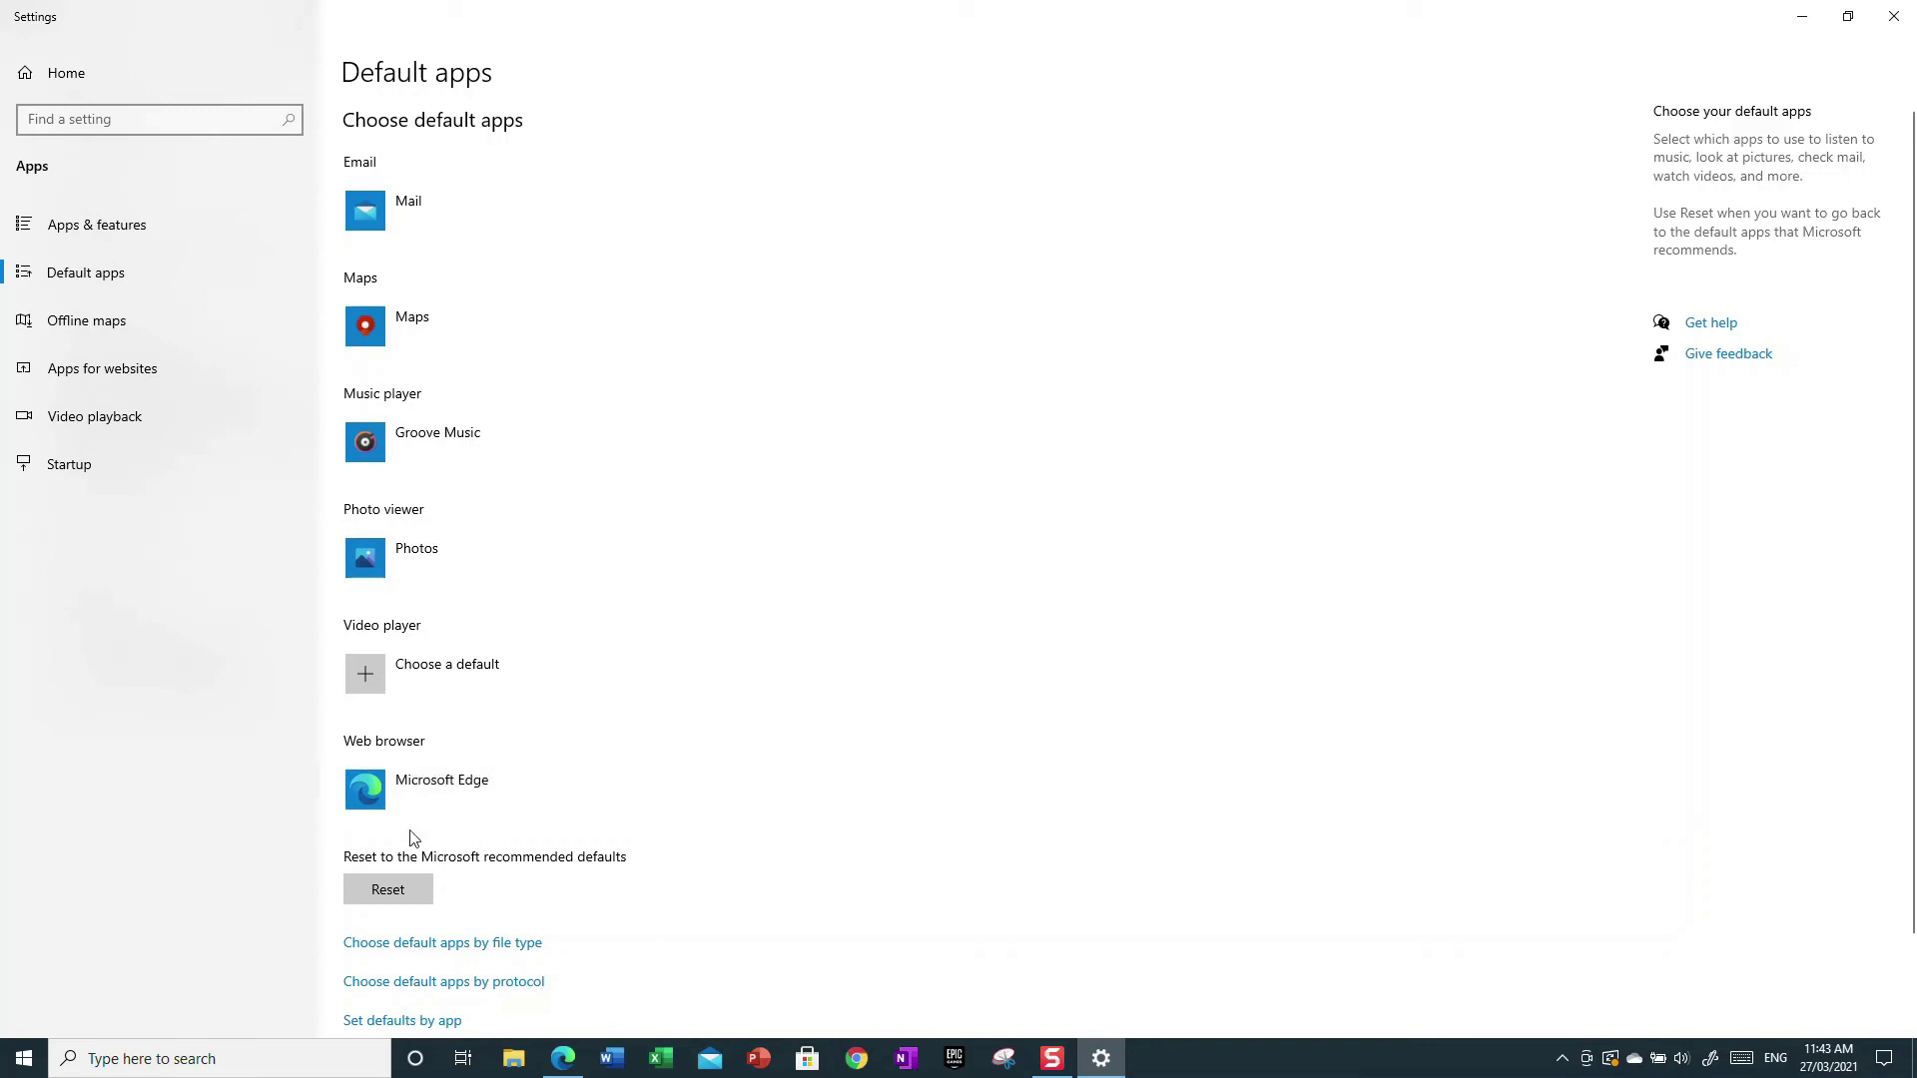
{"action": "left_click", "coordinate": [432, 811]}
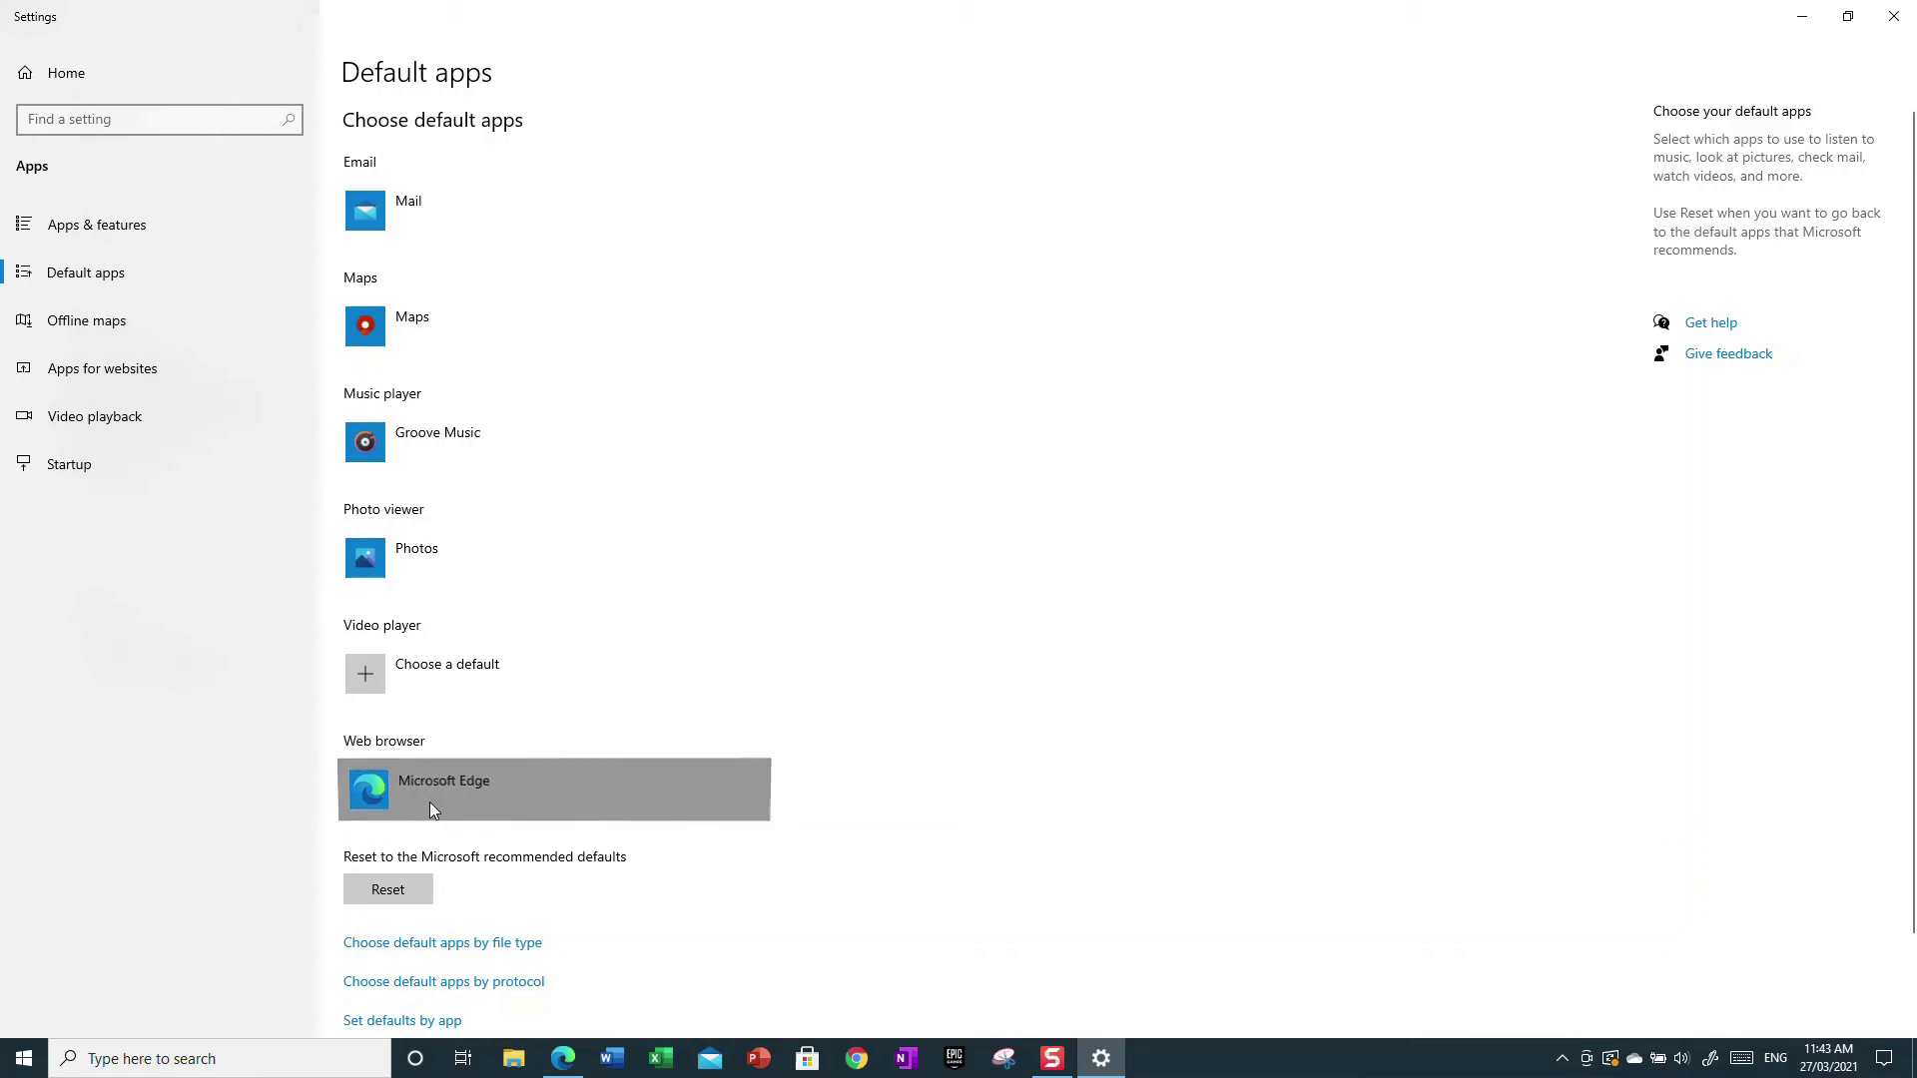
{"action": "left_click", "coordinate": [471, 519]}
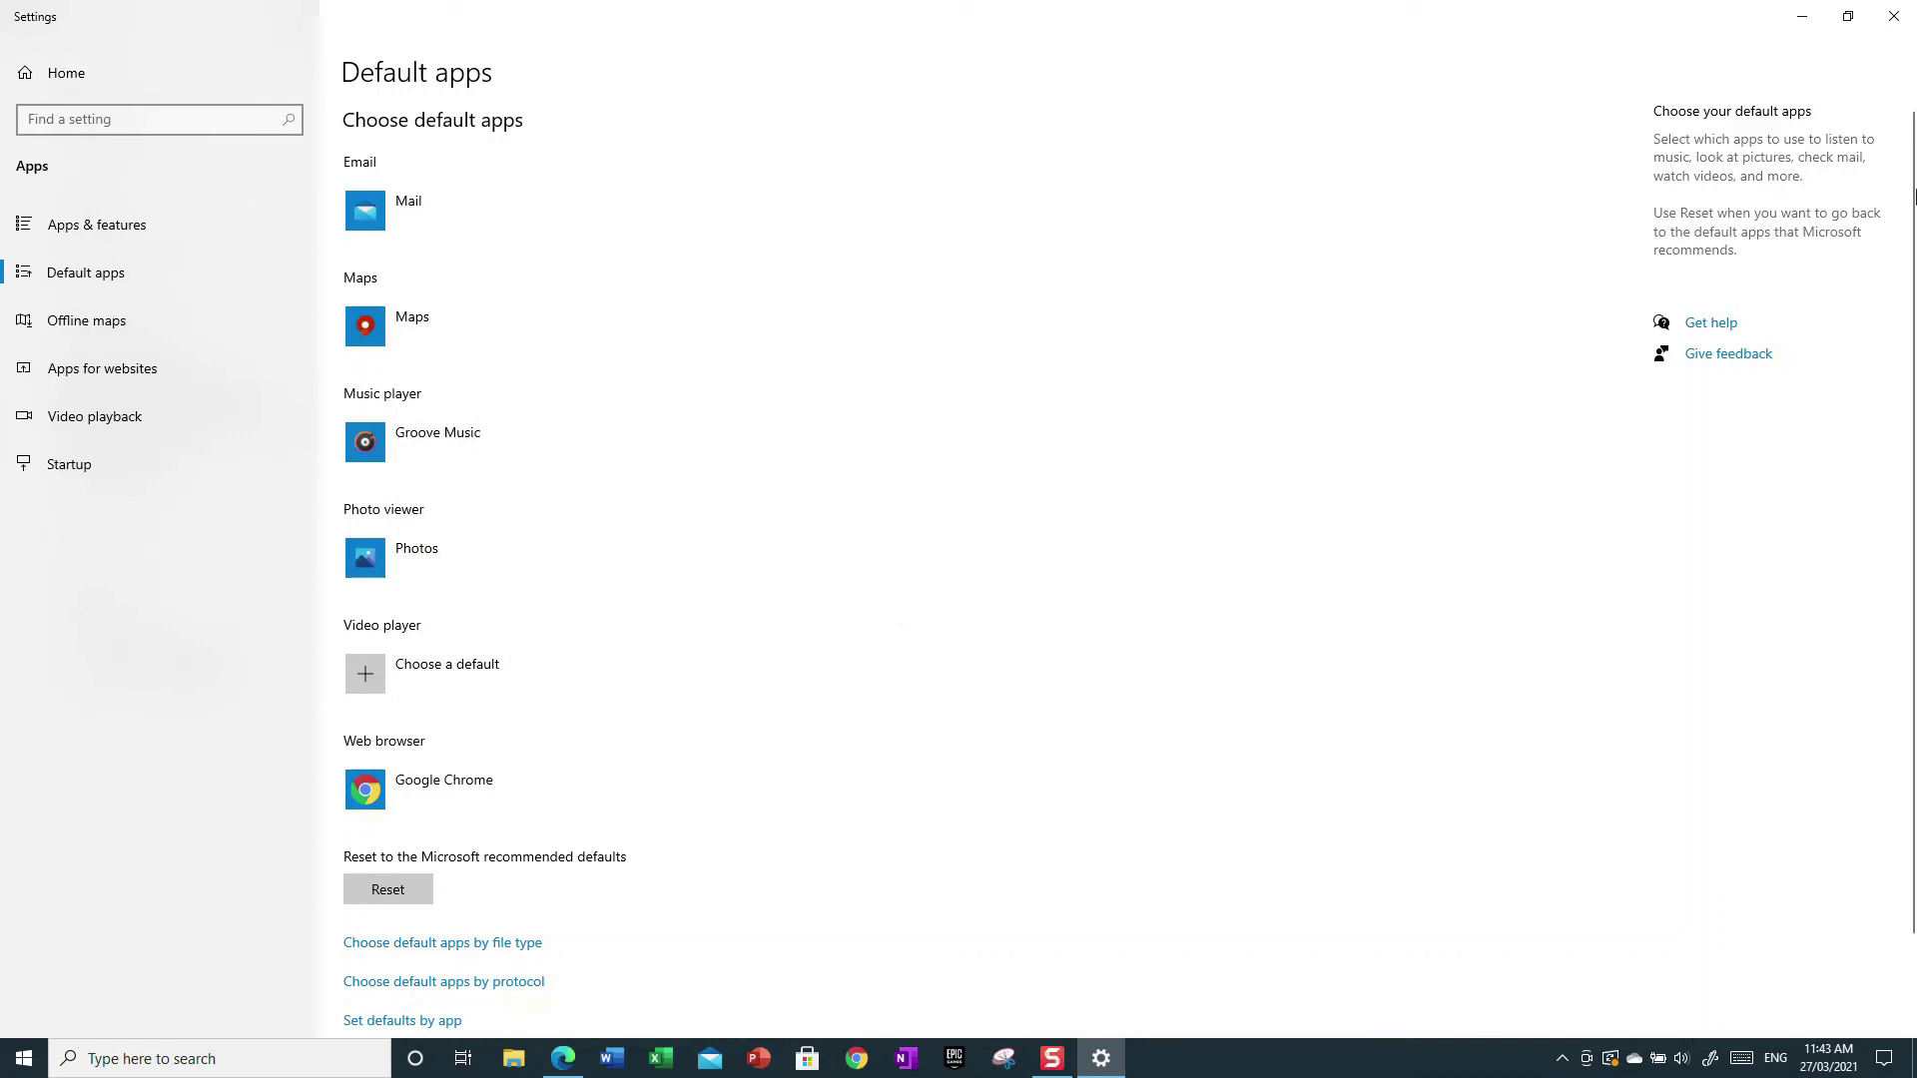
{"action": "left_click", "coordinate": [1894, 16]}
- Test the new default browser by opening the YouTube link from Discord's for-video channel, and close Chrome and Discord
{"action": "left_click", "coordinate": [309, 1056]}
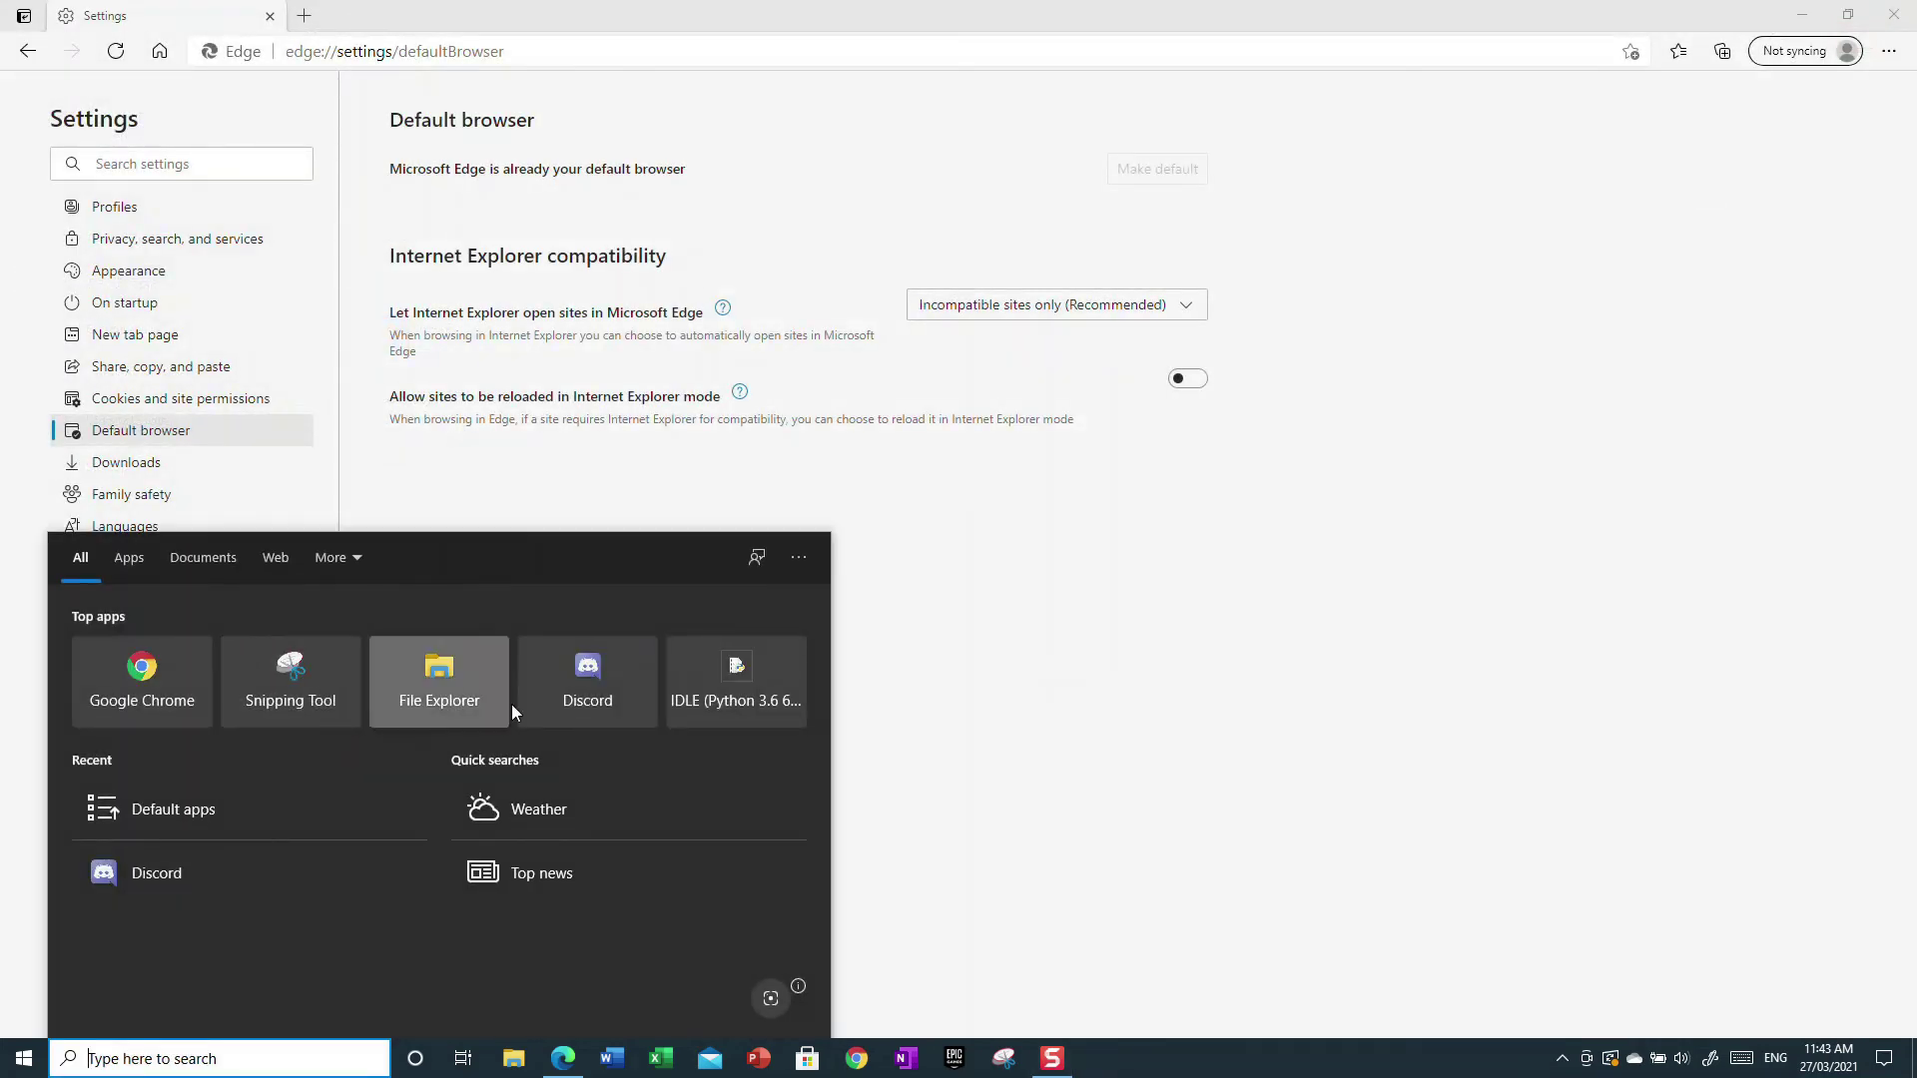
{"action": "left_click", "coordinate": [627, 685]}
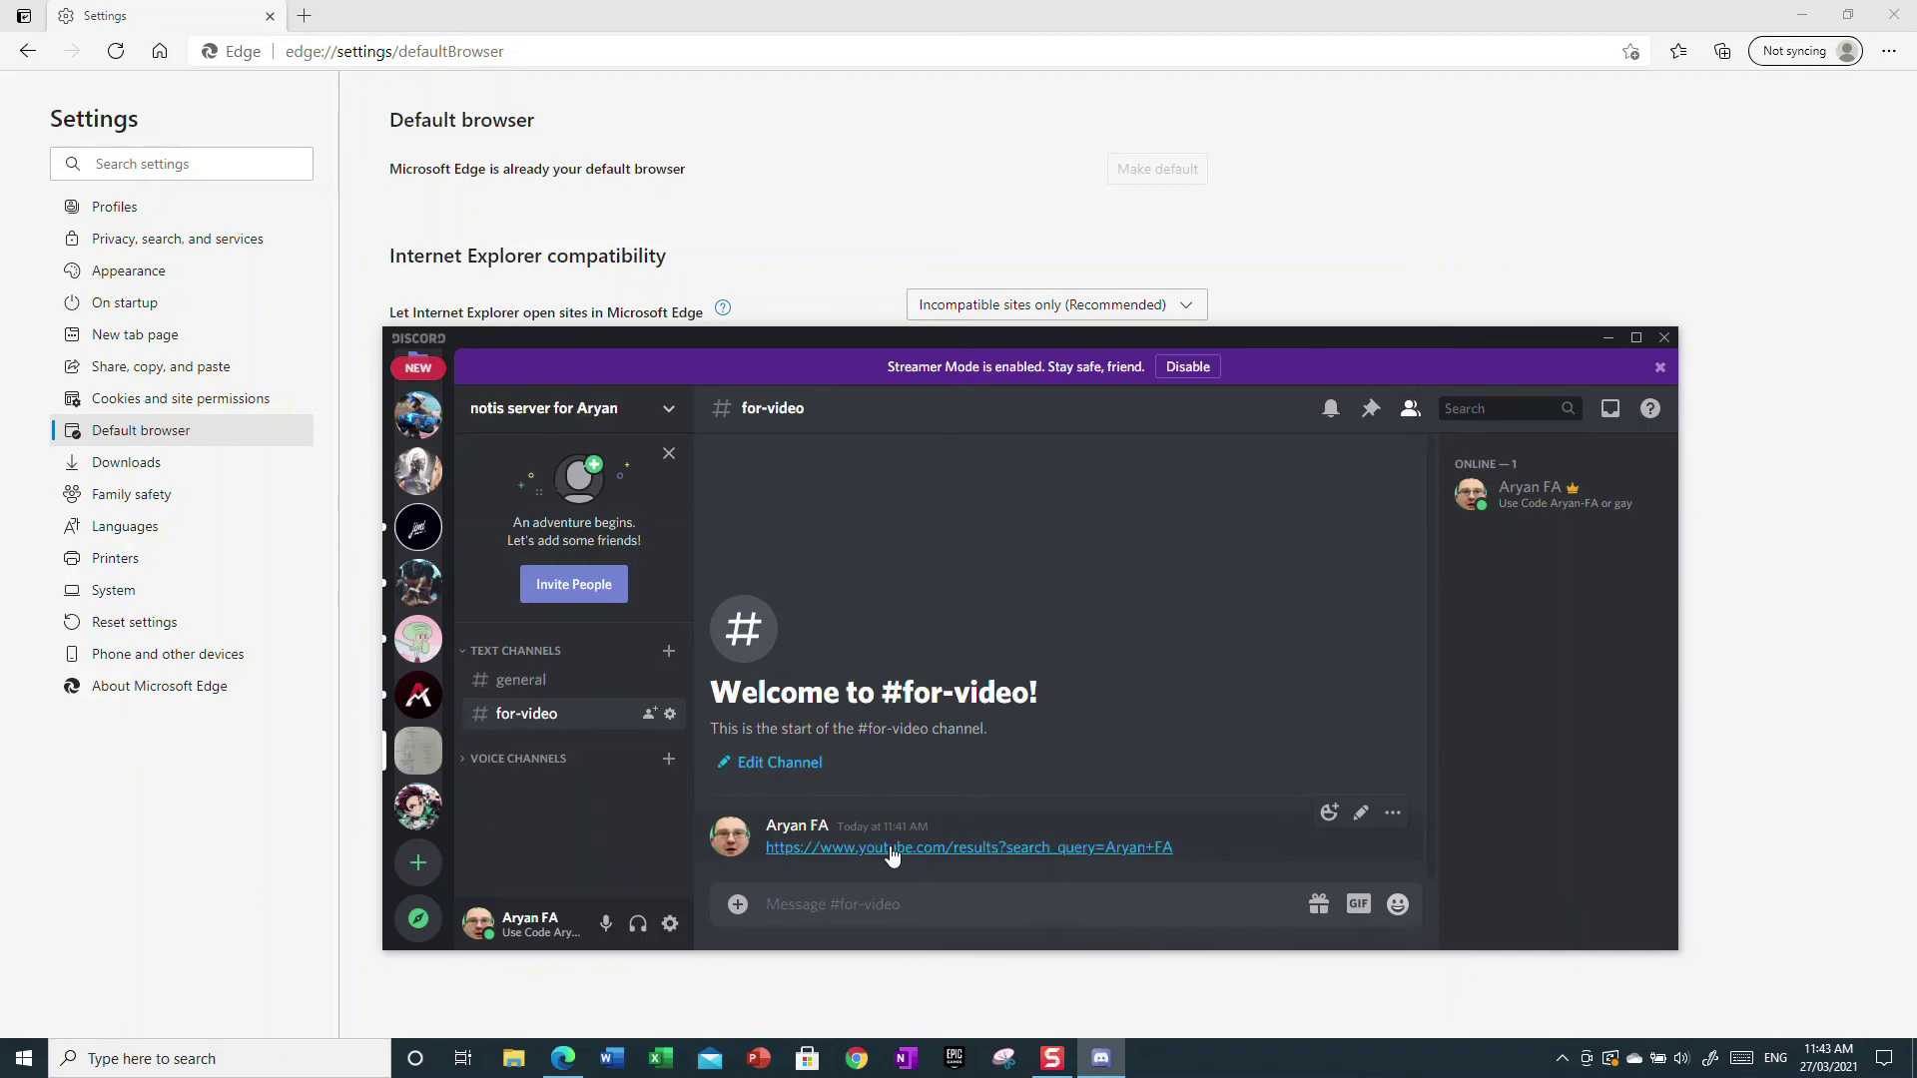
{"action": "left_click", "coordinate": [949, 848]}
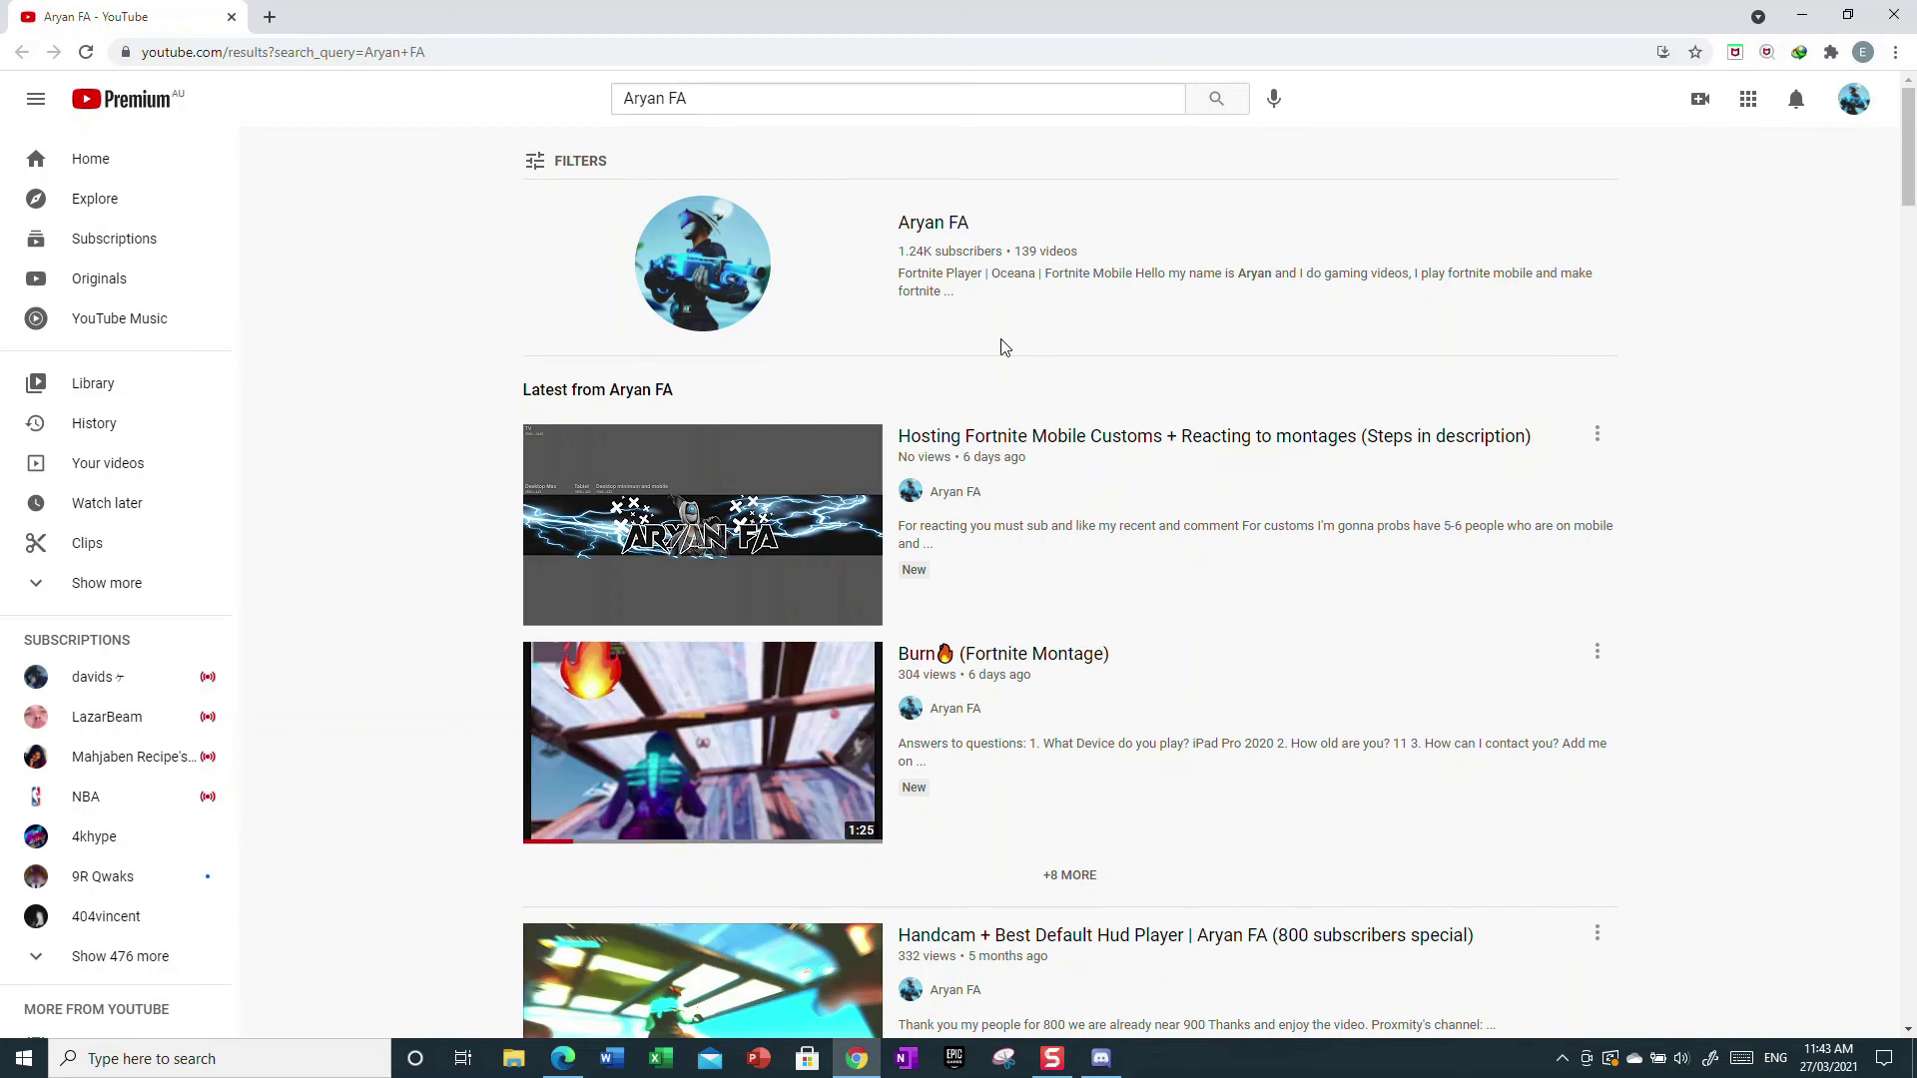
{"action": "left_click", "coordinate": [1895, 15]}
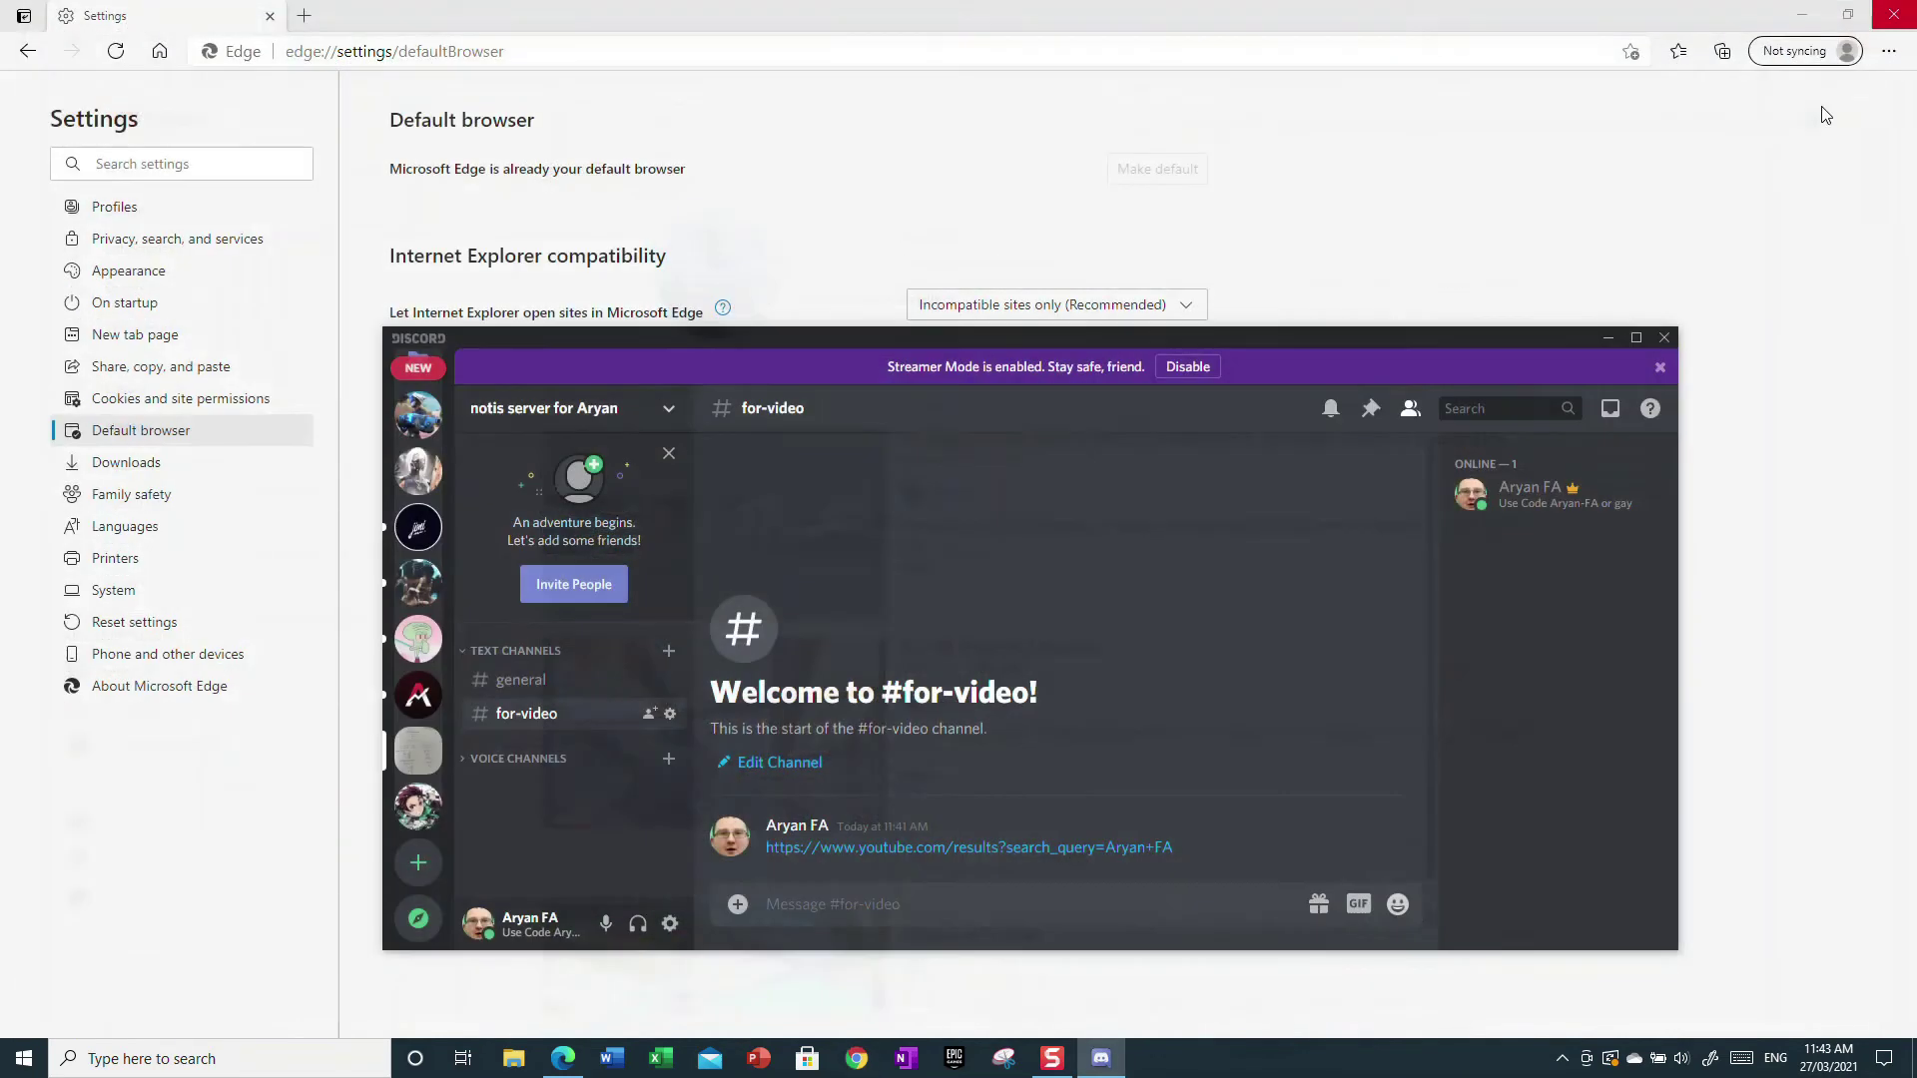
{"action": "left_click", "coordinate": [1663, 337]}
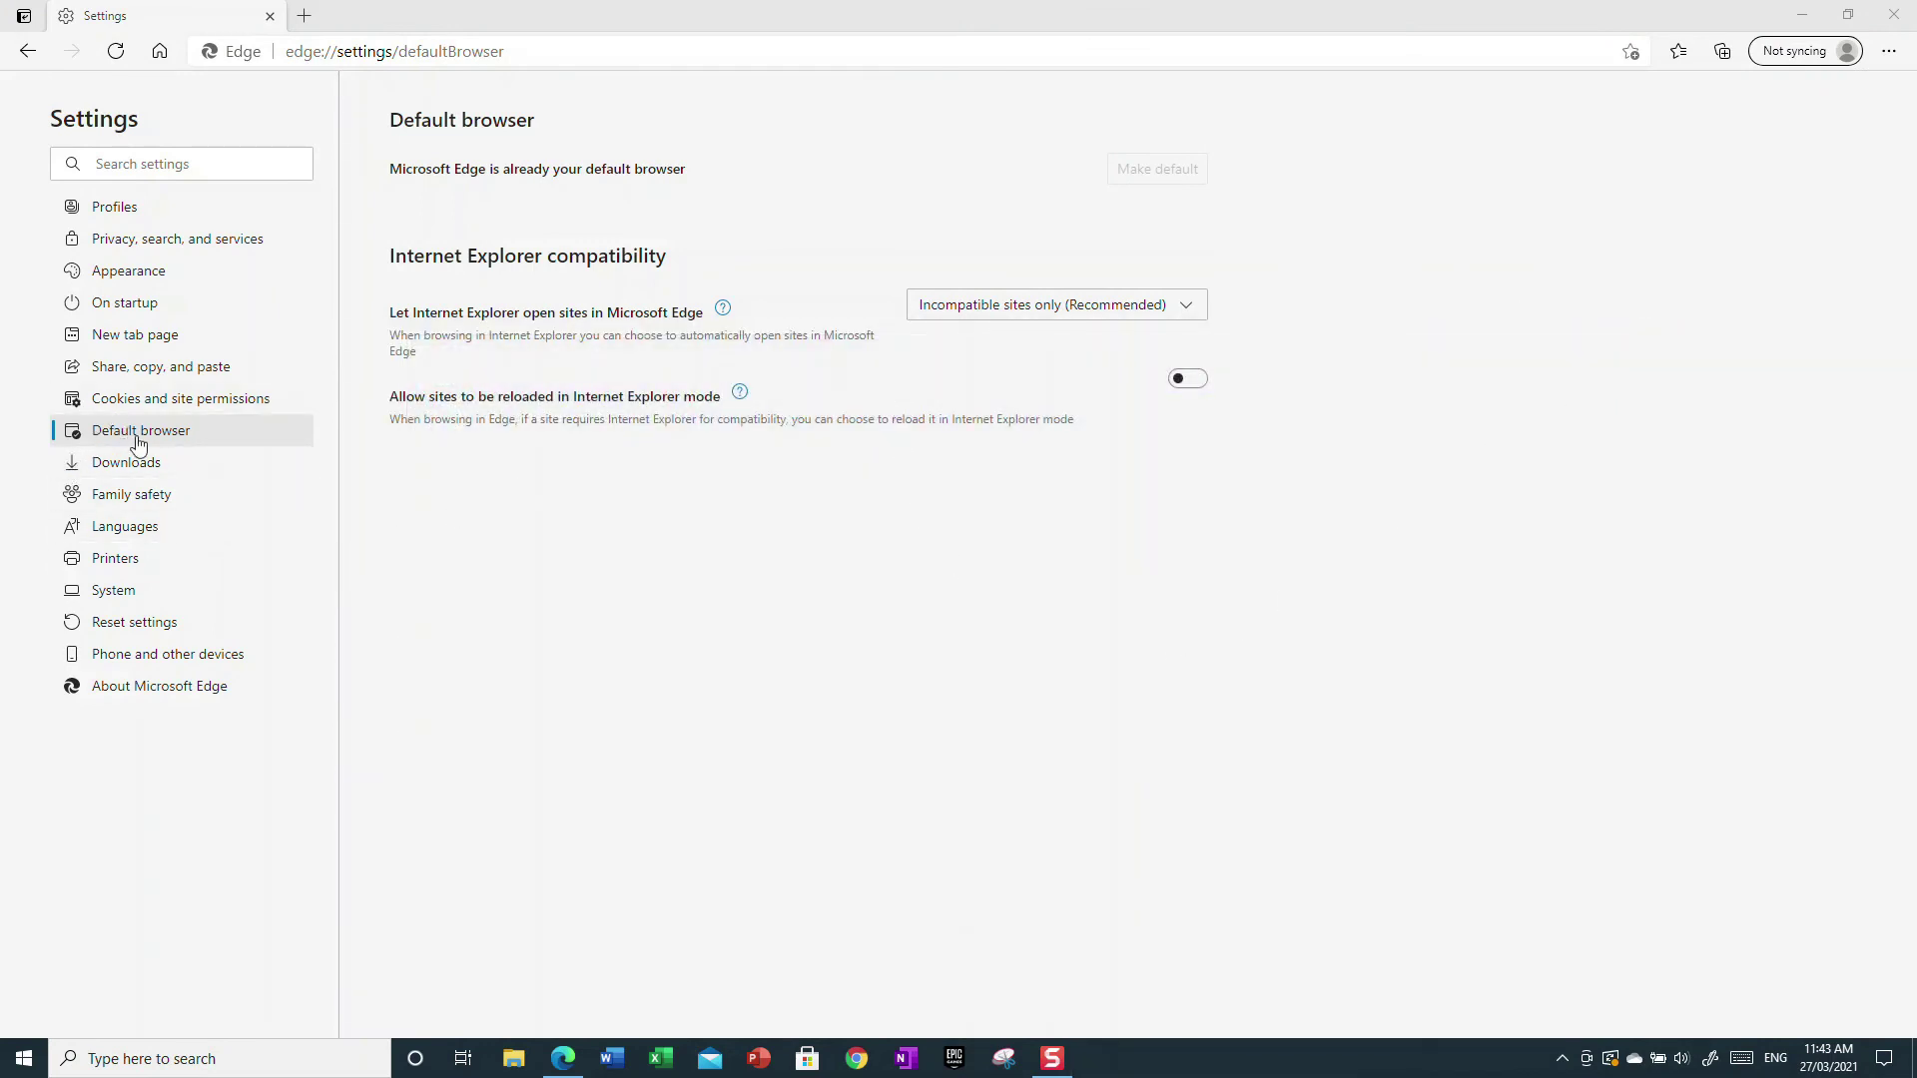
- Look through the Edge settings sections from Downloads and Family safety to Languages, System and Reset settings
{"action": "left_click", "coordinate": [147, 461]}
{"action": "left_click", "coordinate": [177, 500]}
{"action": "left_click", "coordinate": [140, 528]}
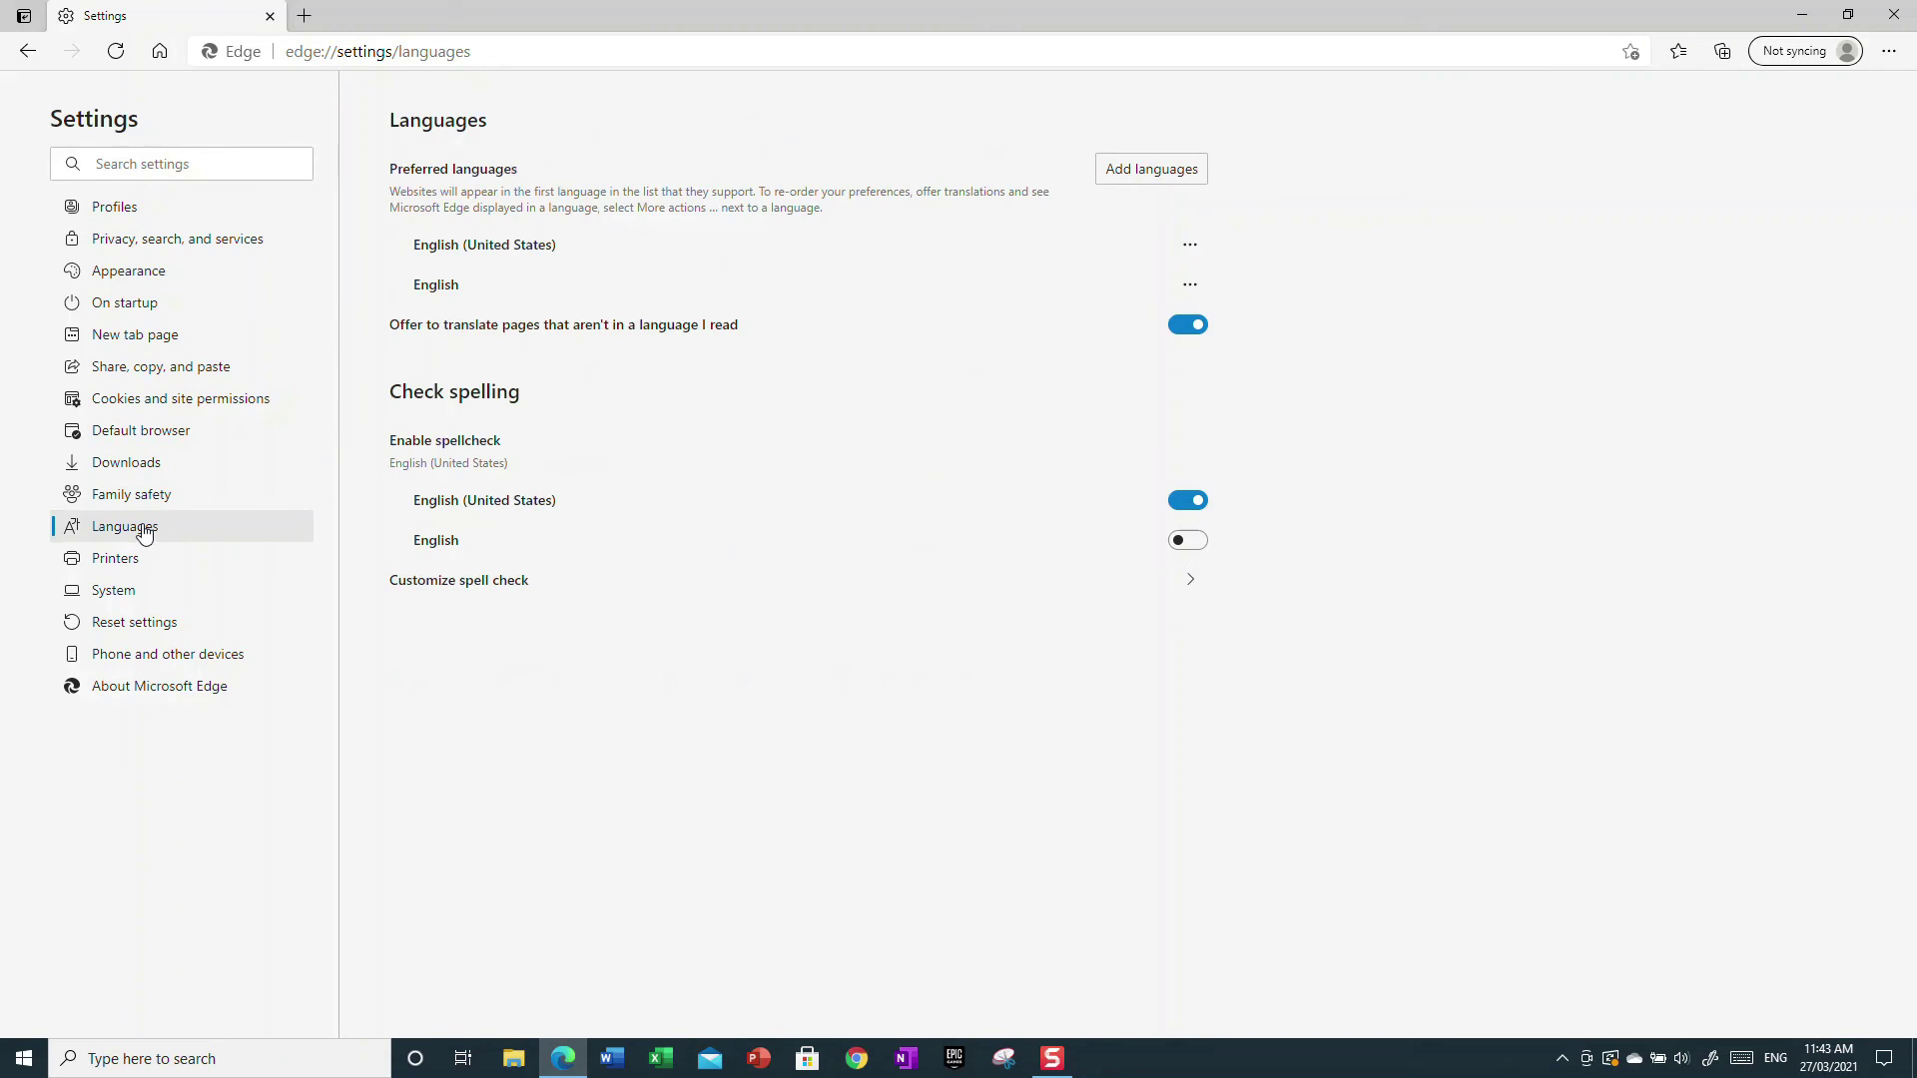
{"action": "left_click", "coordinate": [133, 565]}
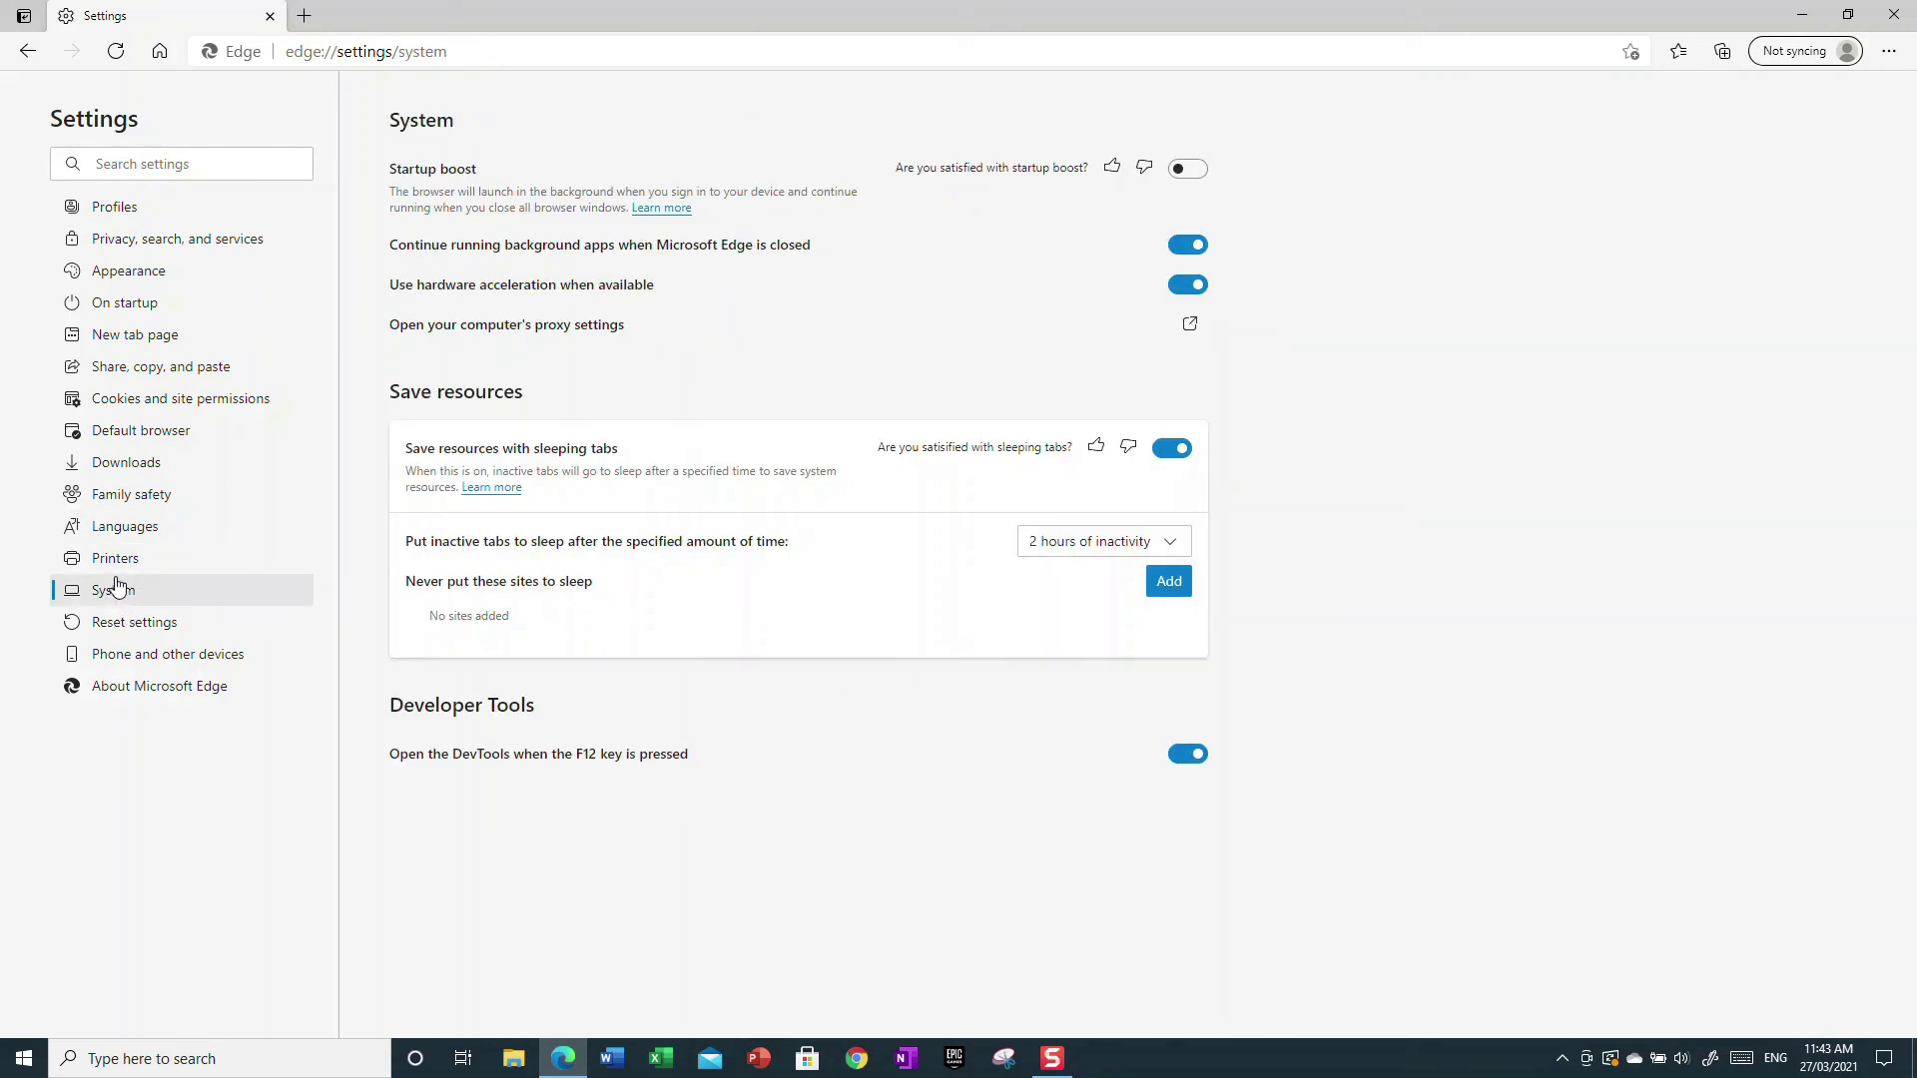
{"action": "left_click", "coordinate": [105, 625]}
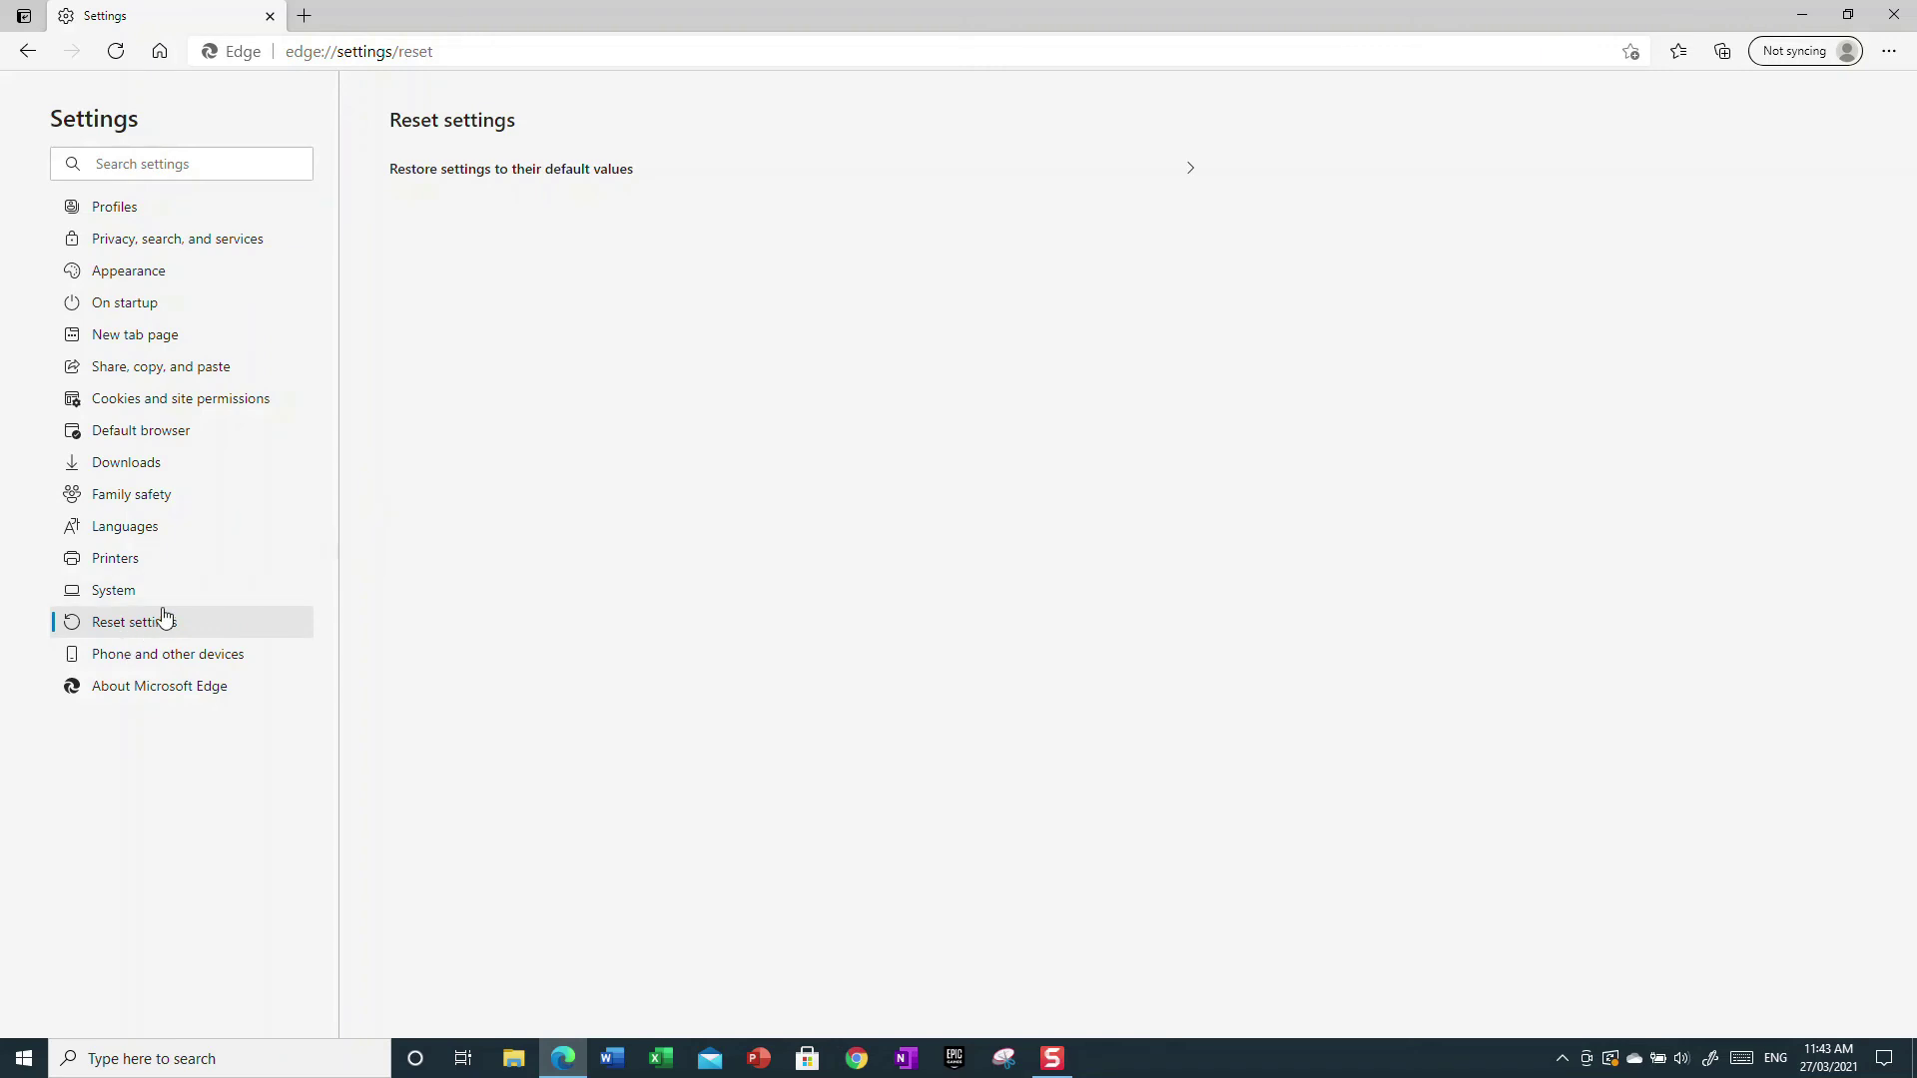
- Look over the Privacy, search, and services, Appearance, On startup and Profiles sections of the Edge settings
{"action": "left_click", "coordinate": [145, 239]}
{"action": "left_click", "coordinate": [143, 205]}
{"action": "left_click", "coordinate": [135, 239]}
{"action": "left_click", "coordinate": [105, 302]}
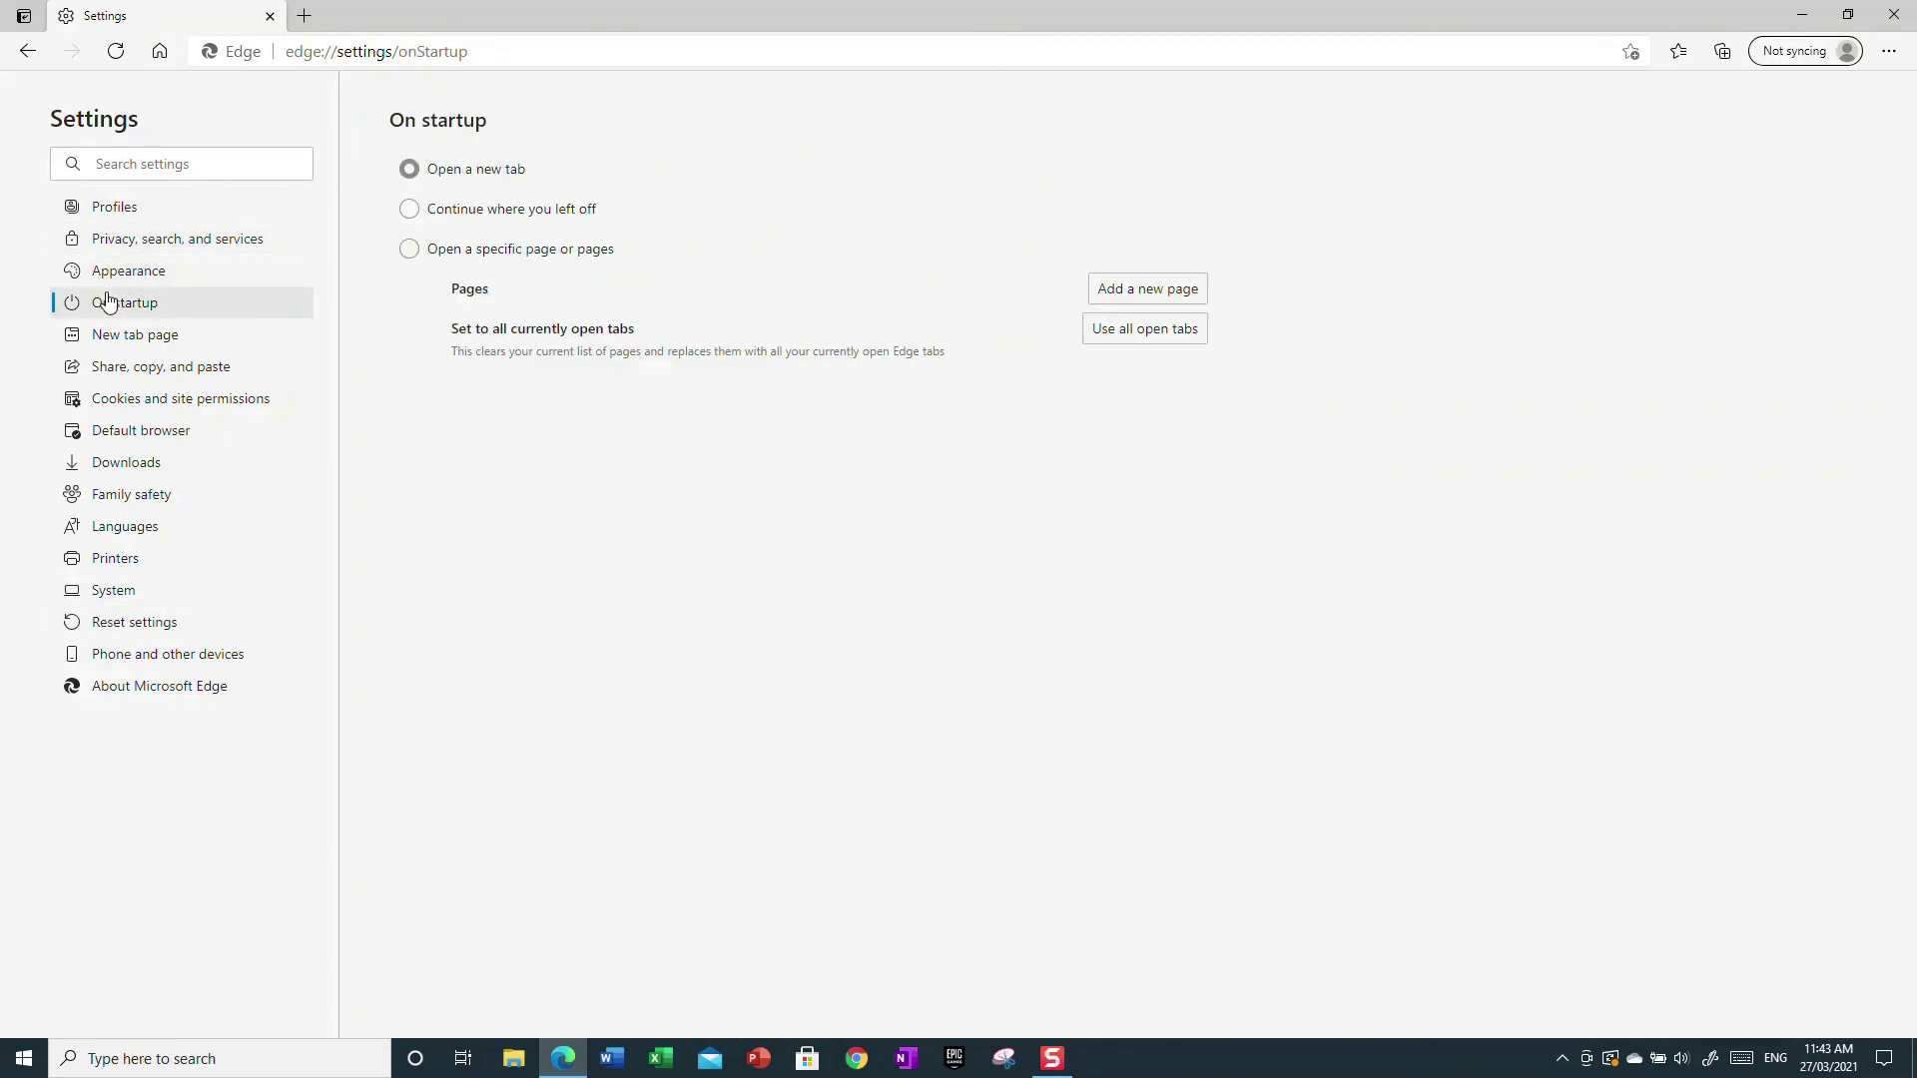
{"action": "left_click", "coordinate": [137, 269]}
{"action": "left_click", "coordinate": [130, 310]}
{"action": "left_click", "coordinate": [128, 239]}
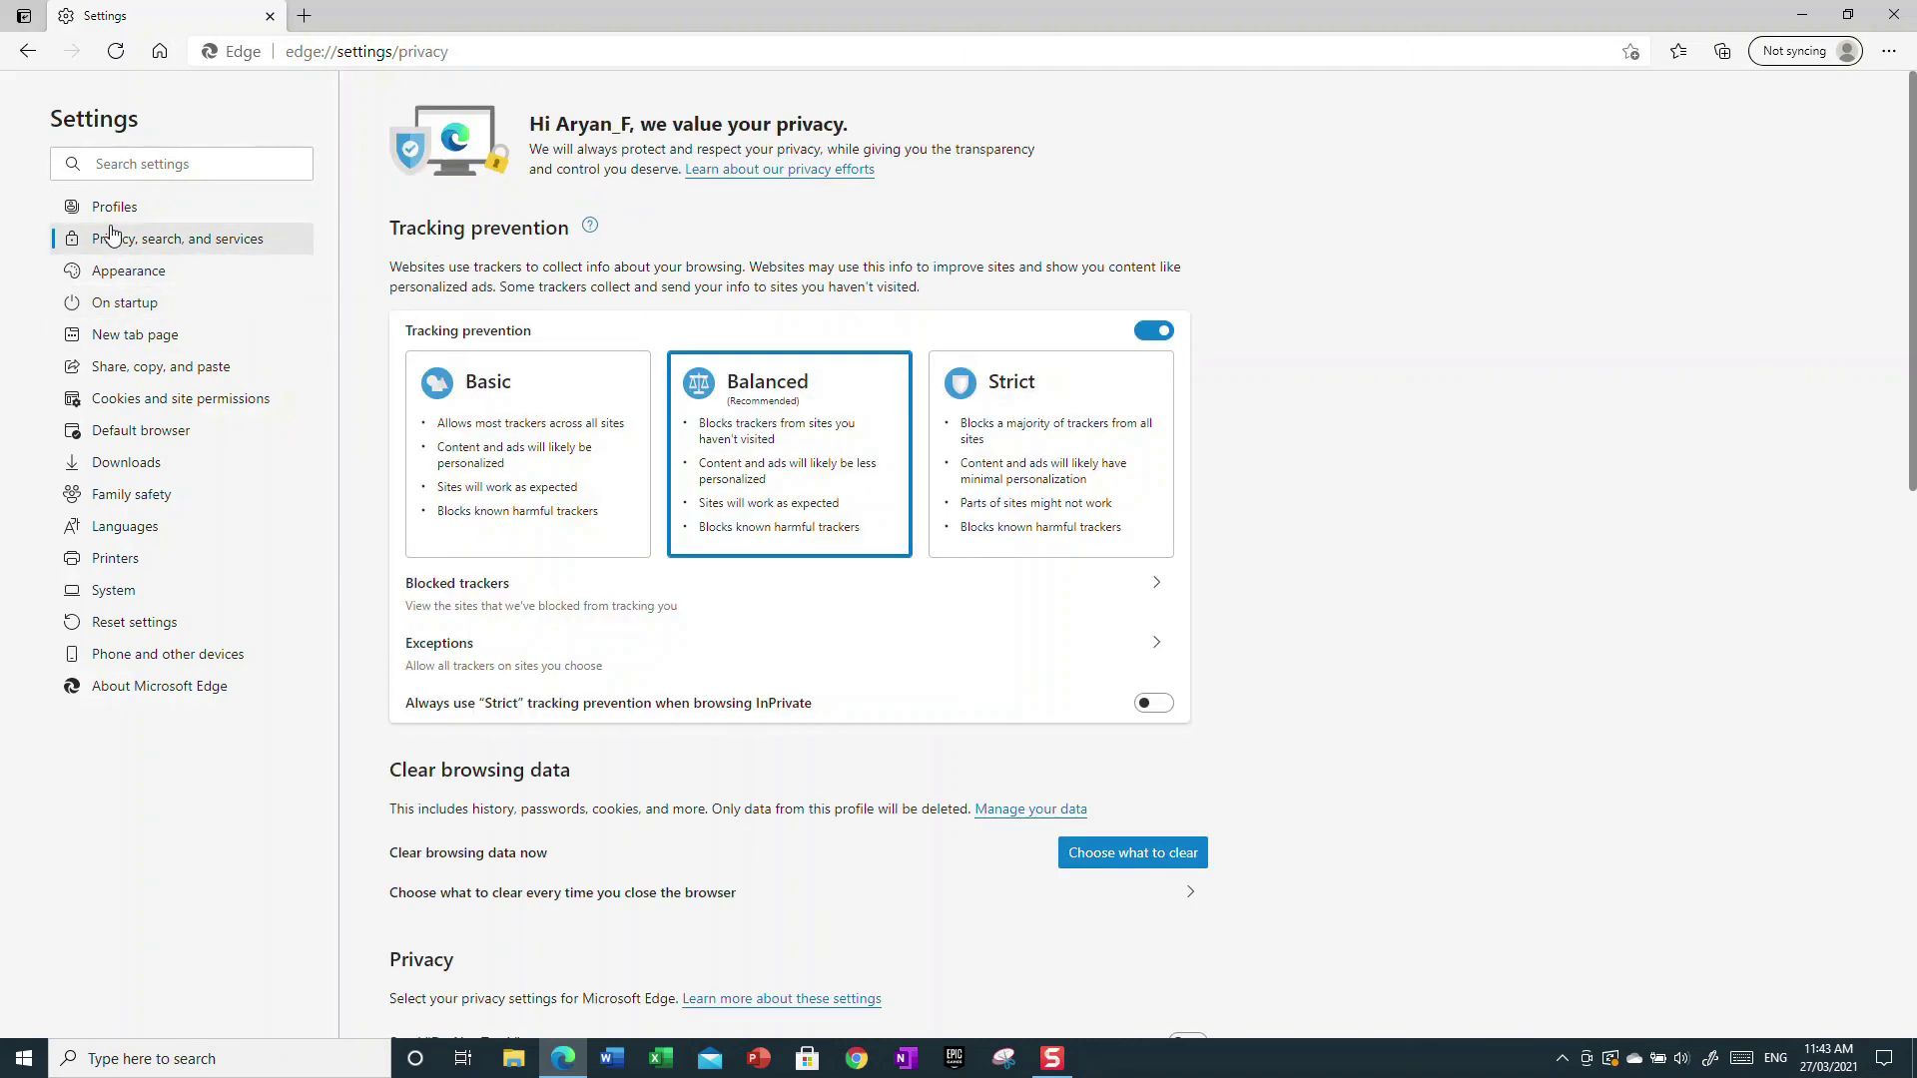
{"action": "left_click", "coordinate": [118, 207]}
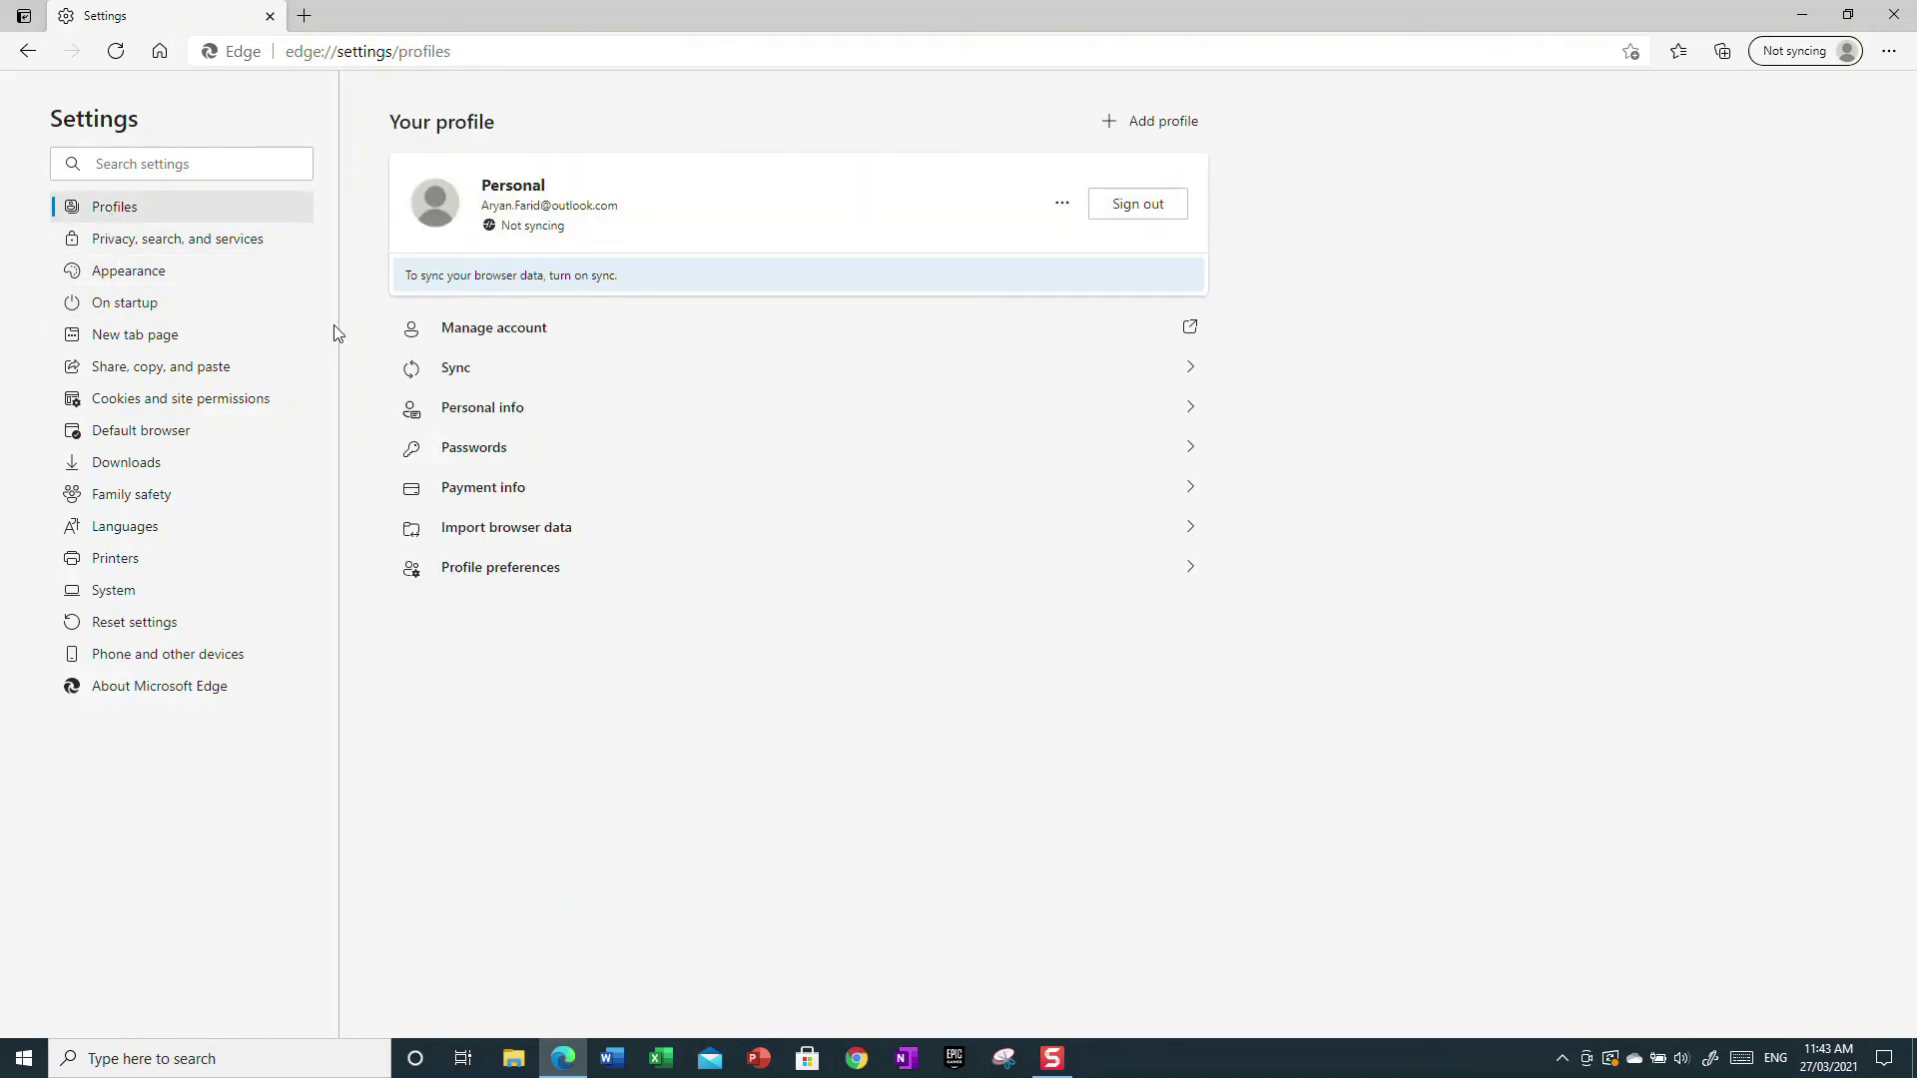
- Check the Default browser section of the Edge settings after the change to Google Chrome
{"action": "left_click", "coordinate": [174, 435]}
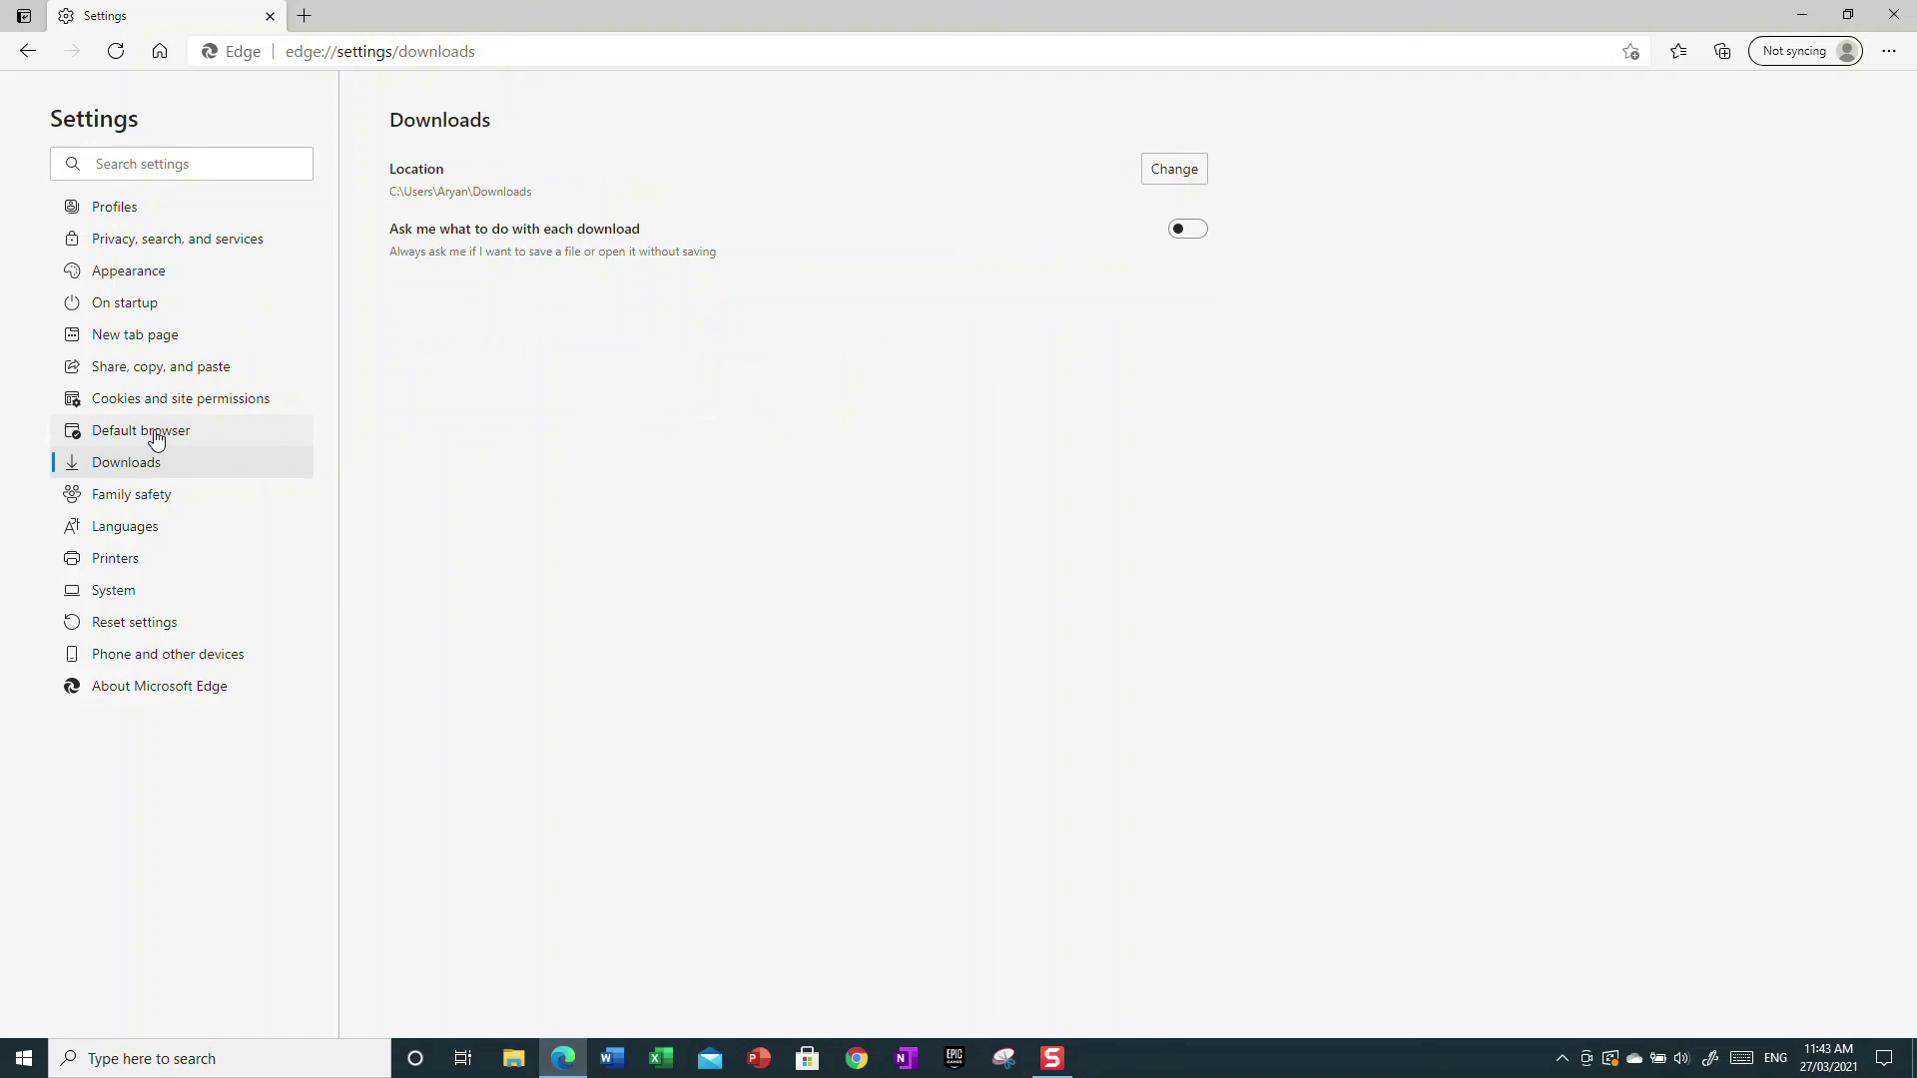
{"action": "left_click", "coordinate": [152, 431]}
{"action": "left_click", "coordinate": [240, 398]}
{"action": "left_click", "coordinate": [182, 443]}
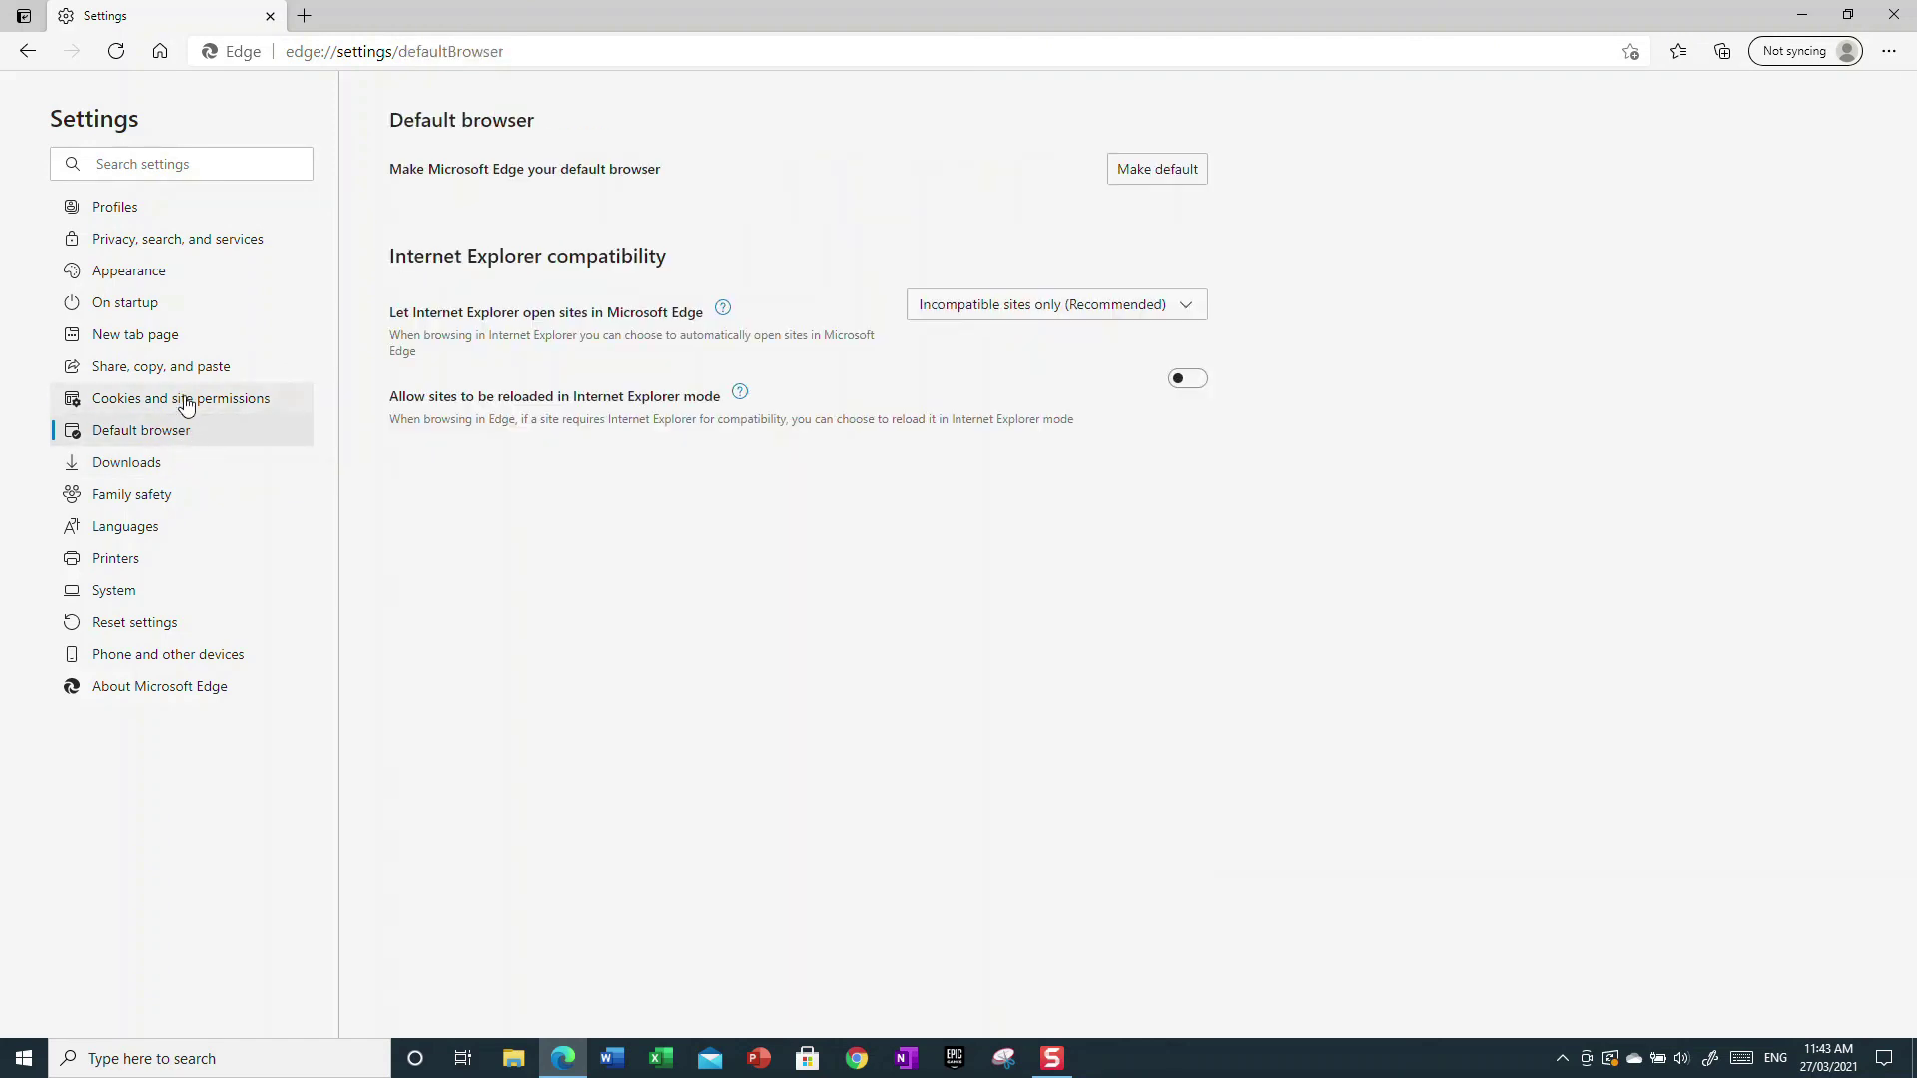
- Browse the other settings sections from Cookies and site permissions to Privacy, search, and services, and close Microsoft Edge
{"action": "left_click", "coordinate": [186, 400]}
{"action": "left_click", "coordinate": [160, 469]}
{"action": "left_click", "coordinate": [146, 623]}
{"action": "left_click", "coordinate": [133, 595]}
{"action": "left_click", "coordinate": [137, 558]}
{"action": "left_click", "coordinate": [165, 495]}
{"action": "left_click", "coordinate": [155, 528]}
{"action": "left_click", "coordinate": [149, 494]}
{"action": "left_click", "coordinate": [145, 440]}
{"action": "left_click", "coordinate": [106, 240]}
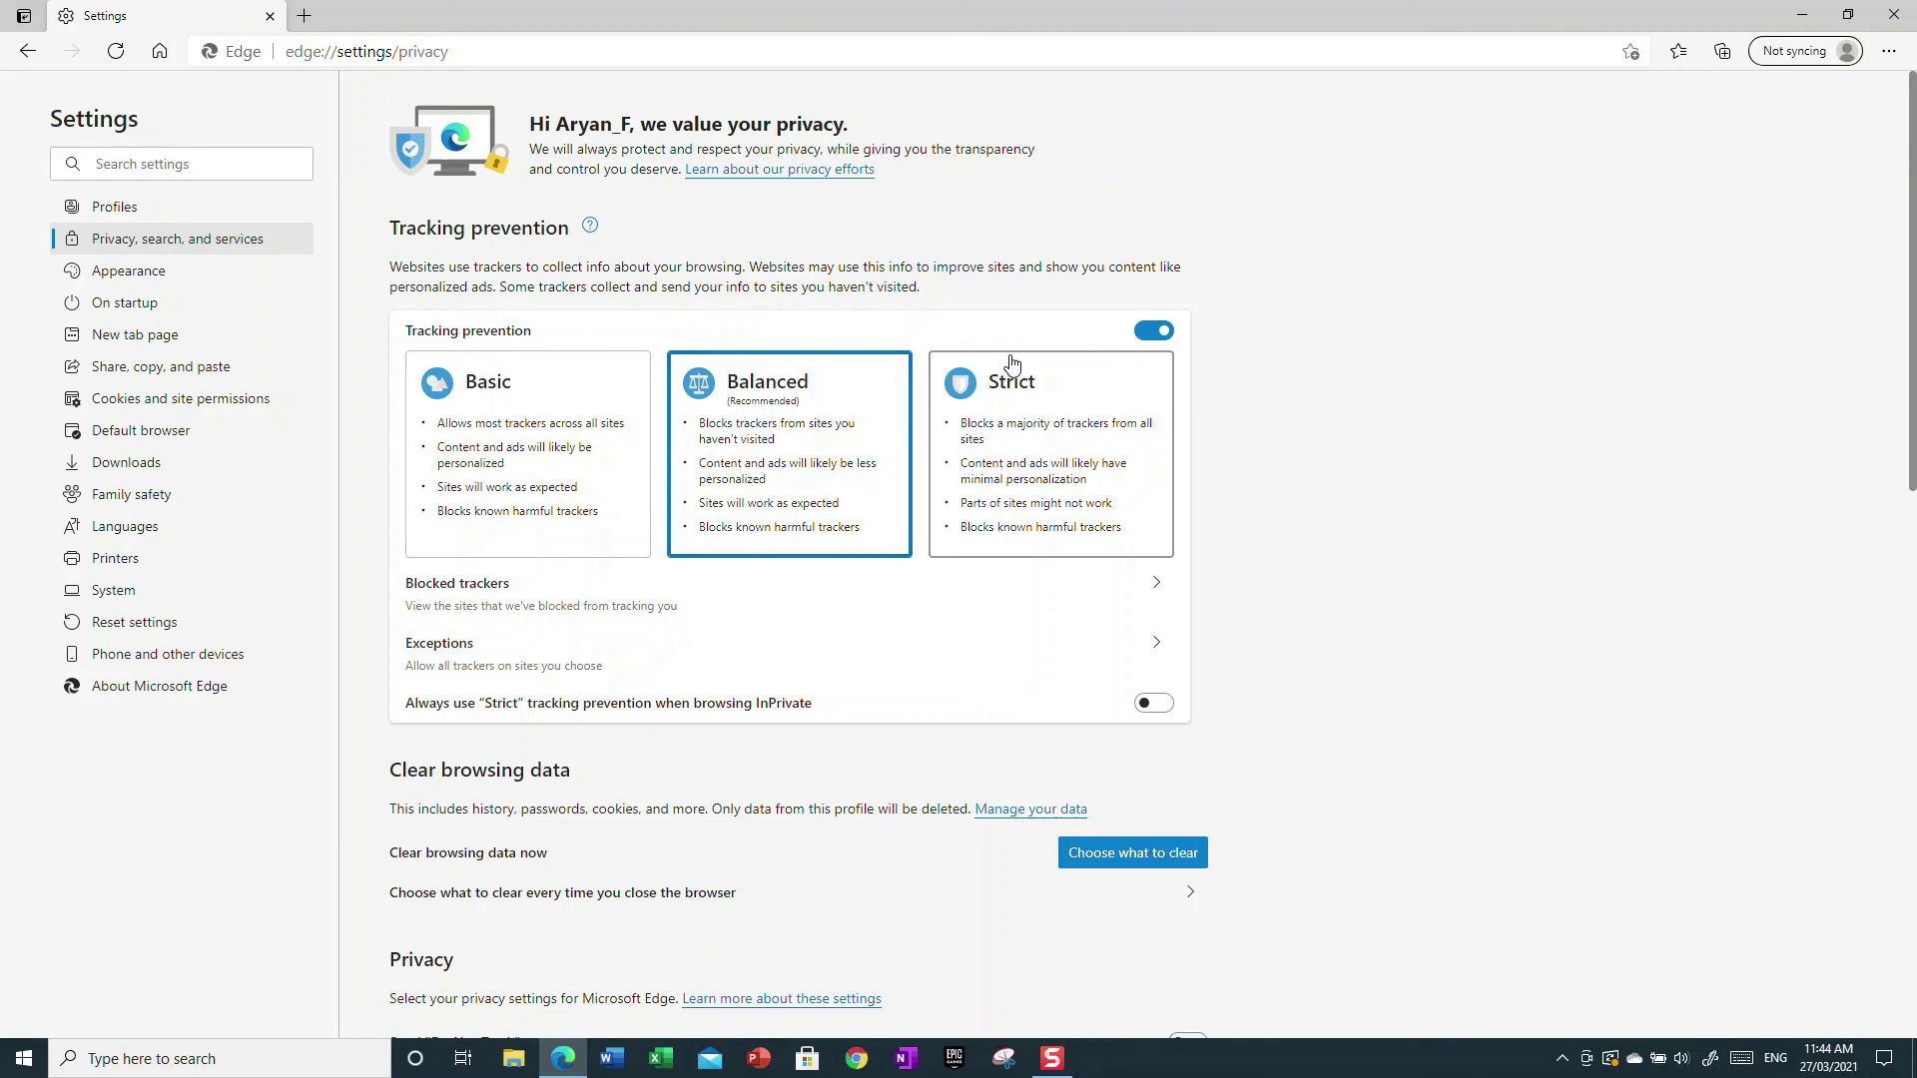
{"action": "left_click", "coordinate": [1895, 15]}
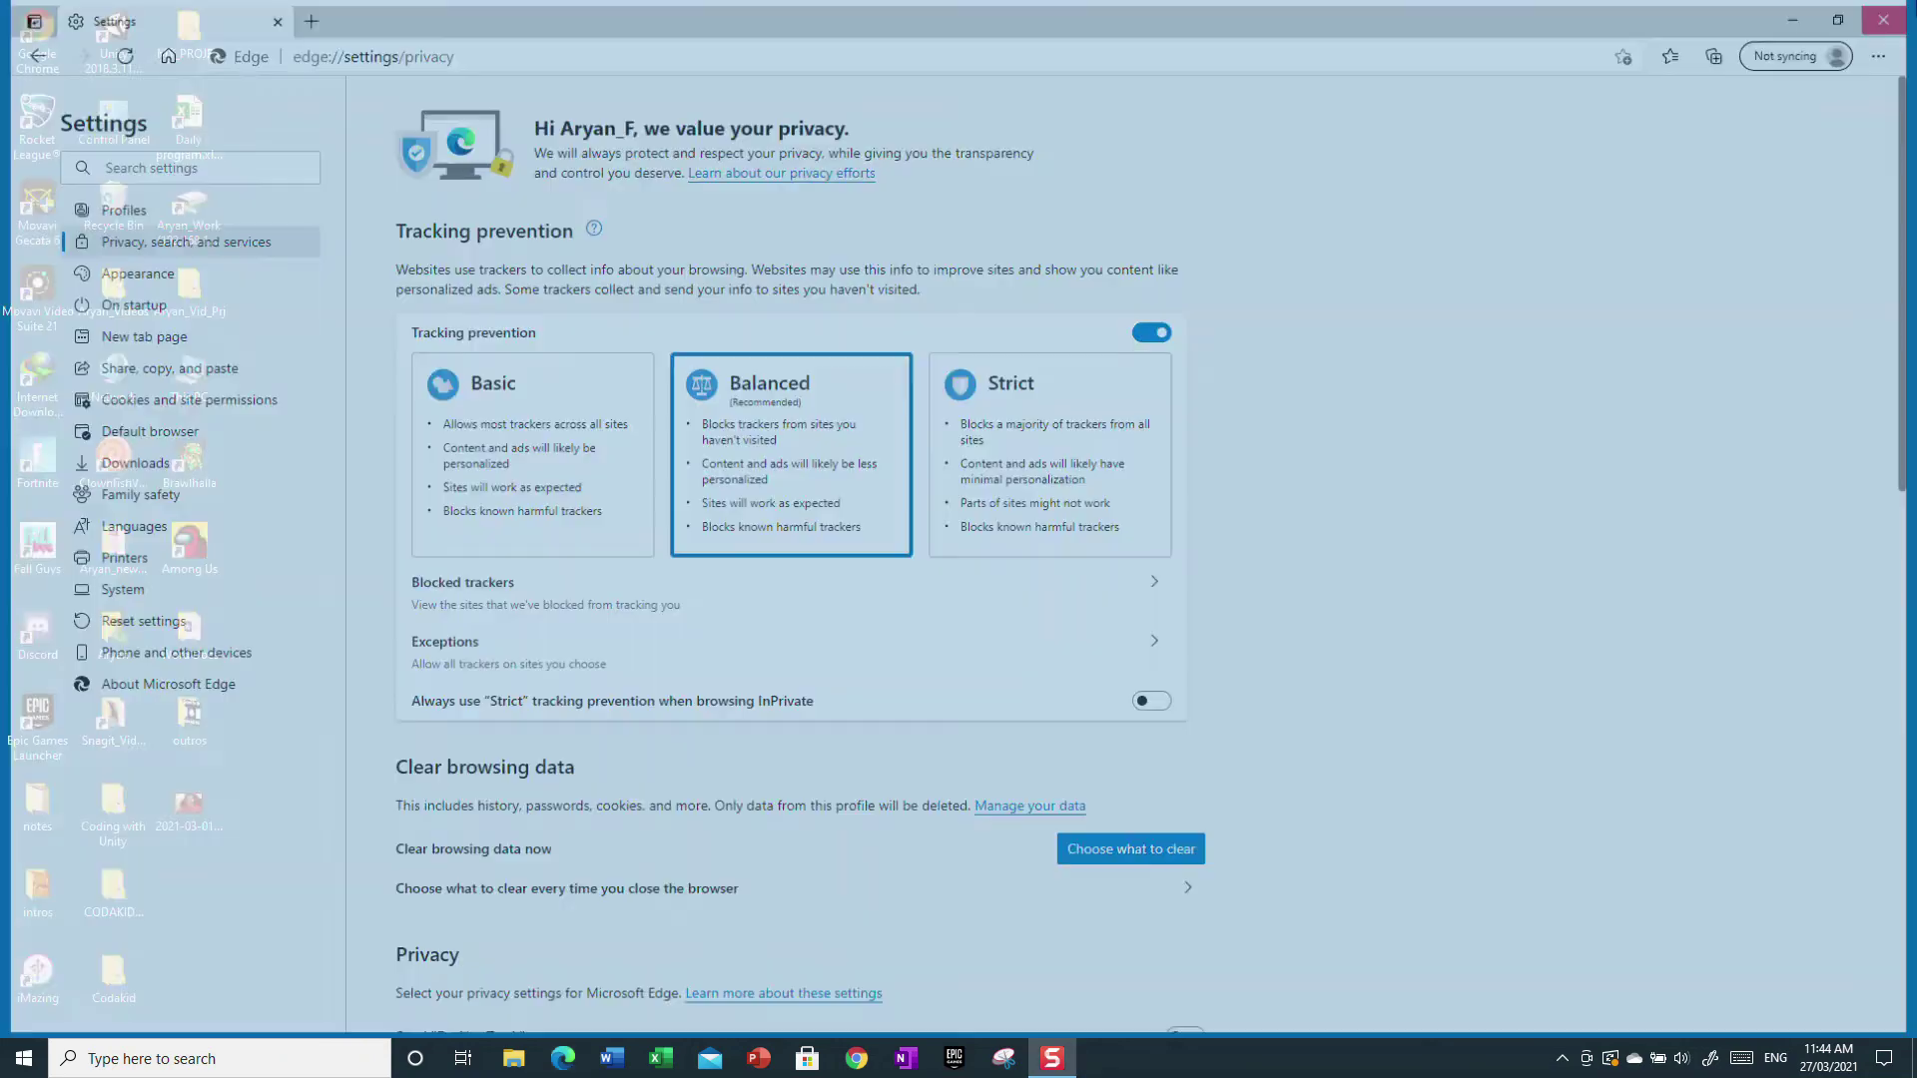